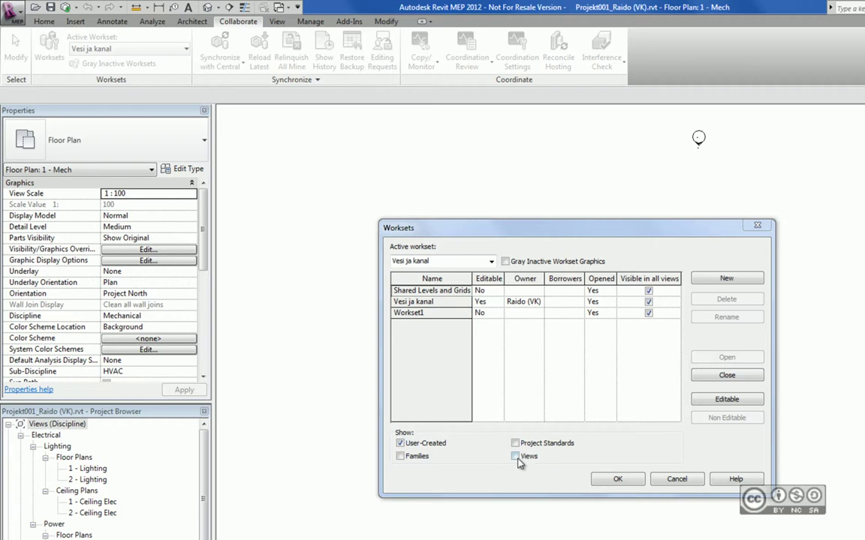
# Toggle the View and Family worksets on and off in the Worksets list.
pyautogui.click(515, 457)
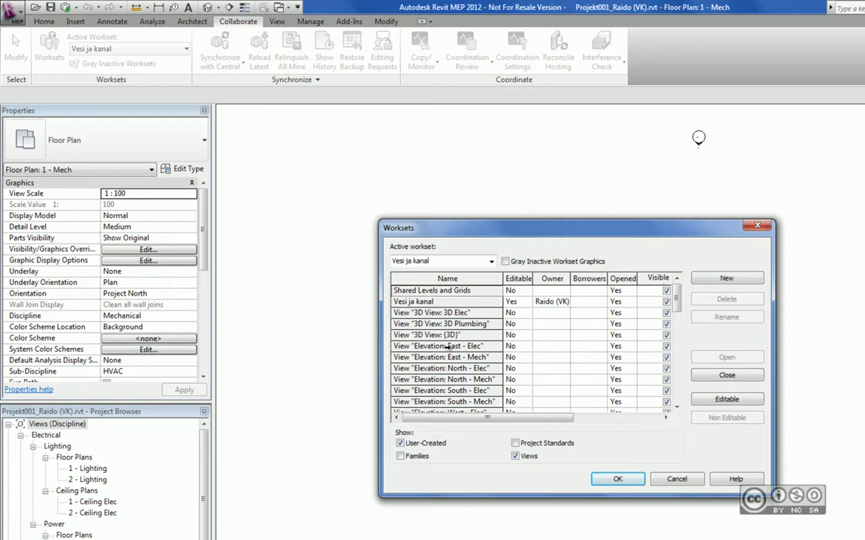
pyautogui.click(515, 456)
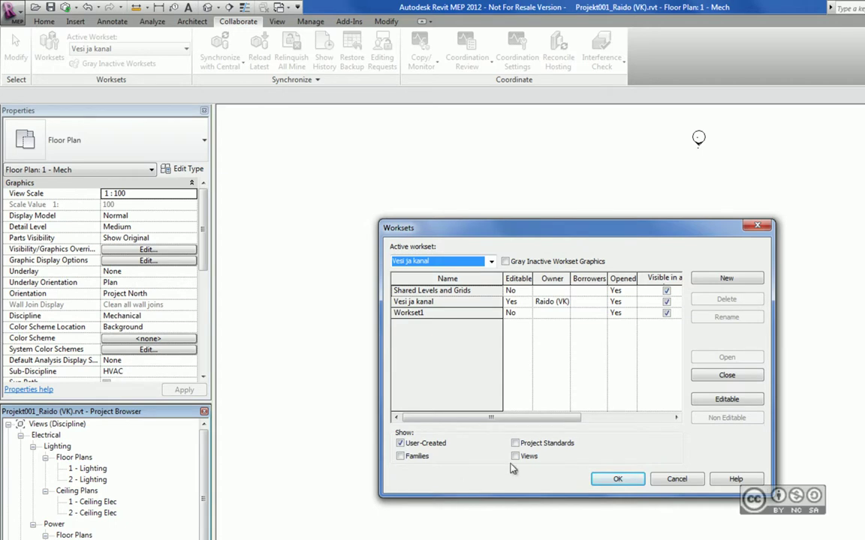
pyautogui.click(400, 455)
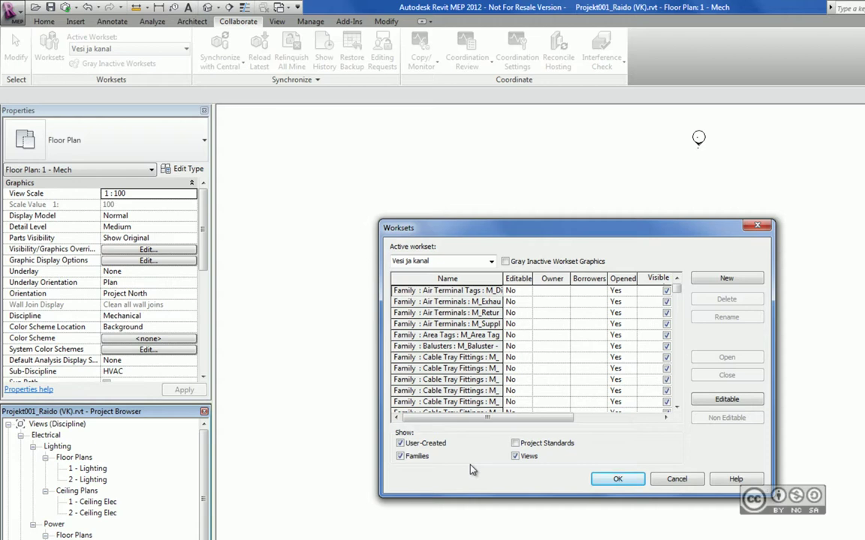
pyautogui.click(515, 455)
pyautogui.click(400, 456)
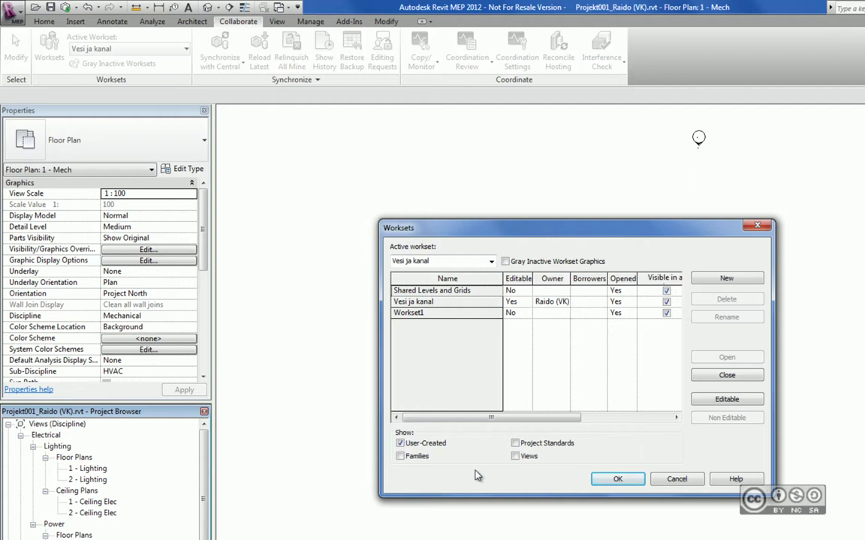
# Compare Shared Levels and Grids, Vesi ja kanal and Workset1, keeping Vesi ja kanal active.
pyautogui.click(417, 292)
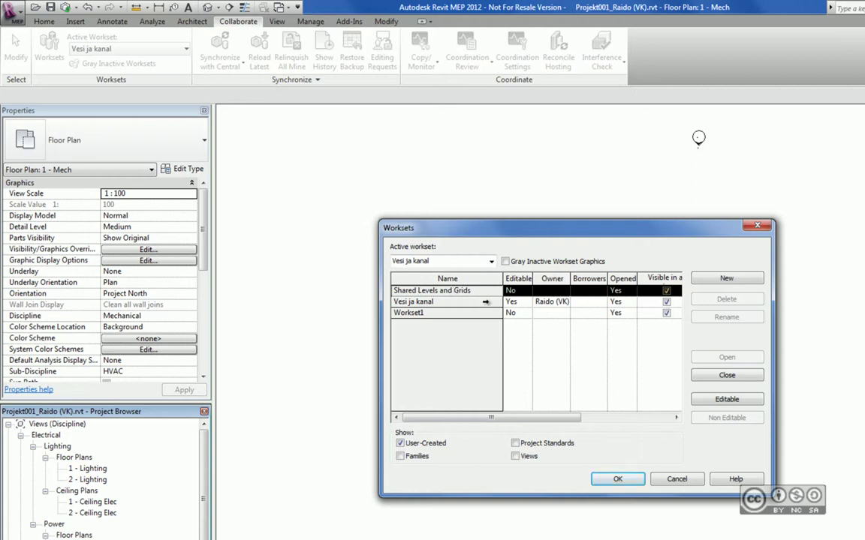
pyautogui.click(409, 302)
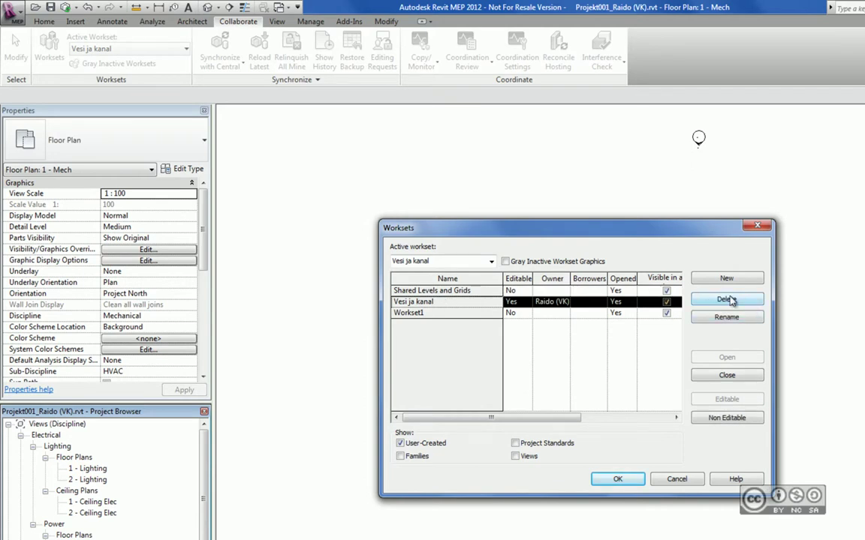
pyautogui.click(409, 315)
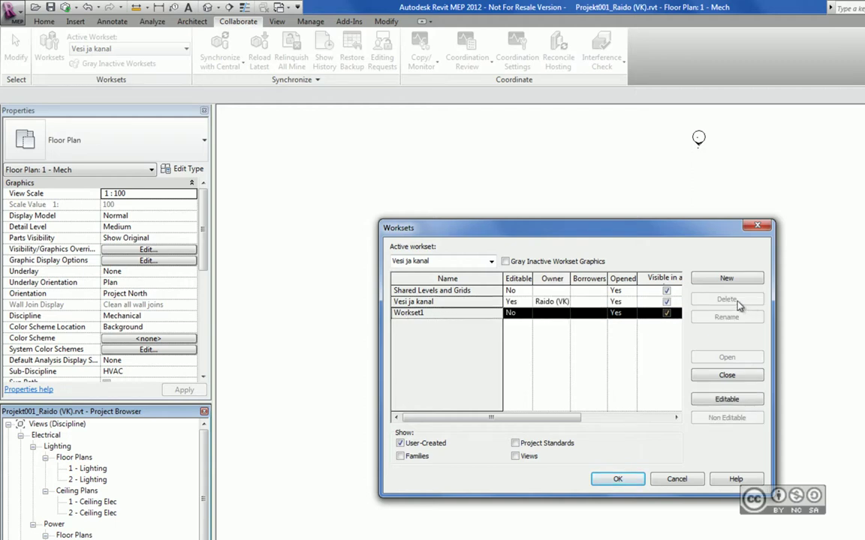
pyautogui.click(433, 302)
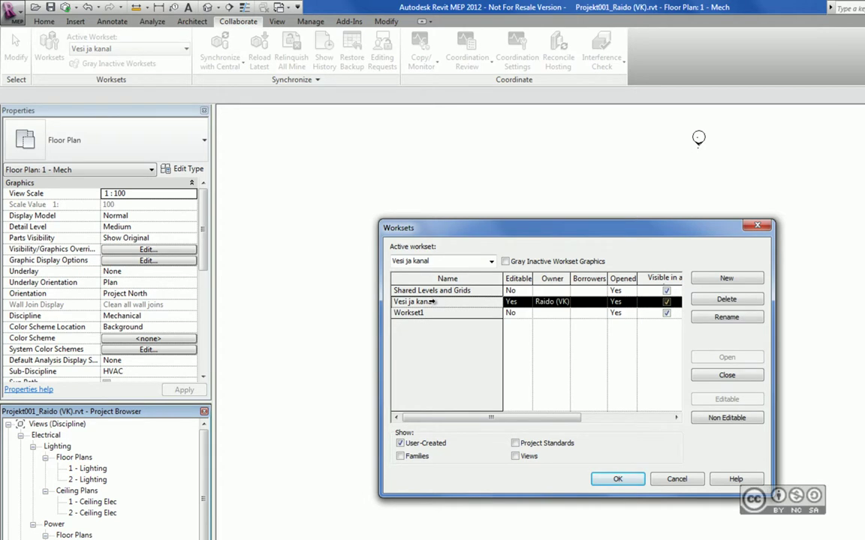
pyautogui.click(618, 479)
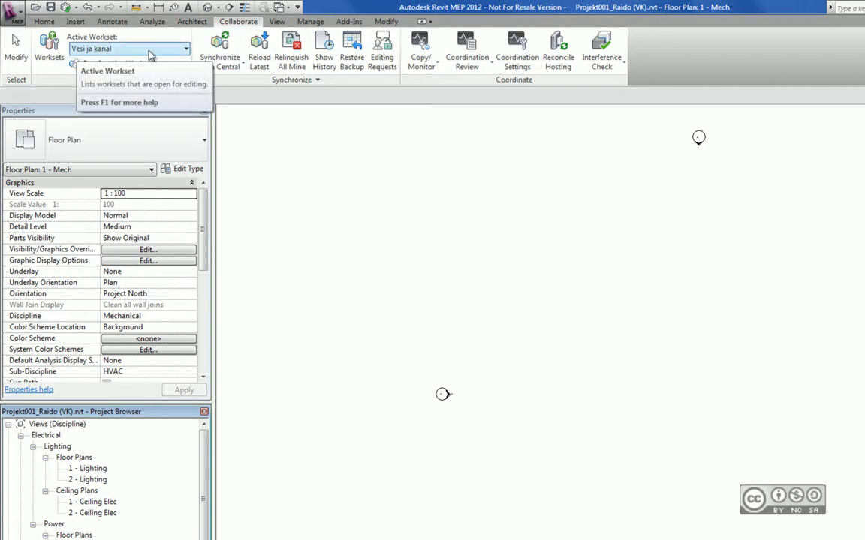
# Draw a horizontal 150 mm Hydronic Supply pipe on the 1 - Mech plan.
pyautogui.click(44, 21)
pyautogui.click(328, 48)
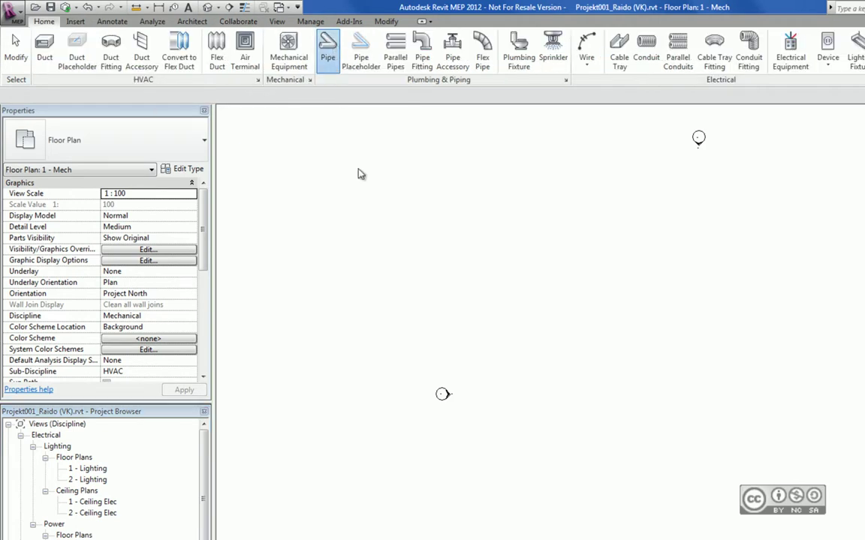
pyautogui.click(435, 317)
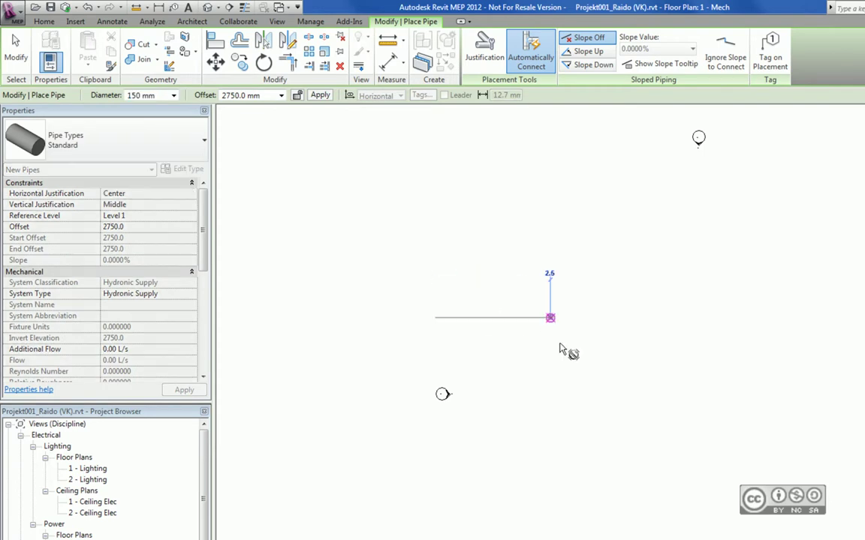
pyautogui.click(550, 350)
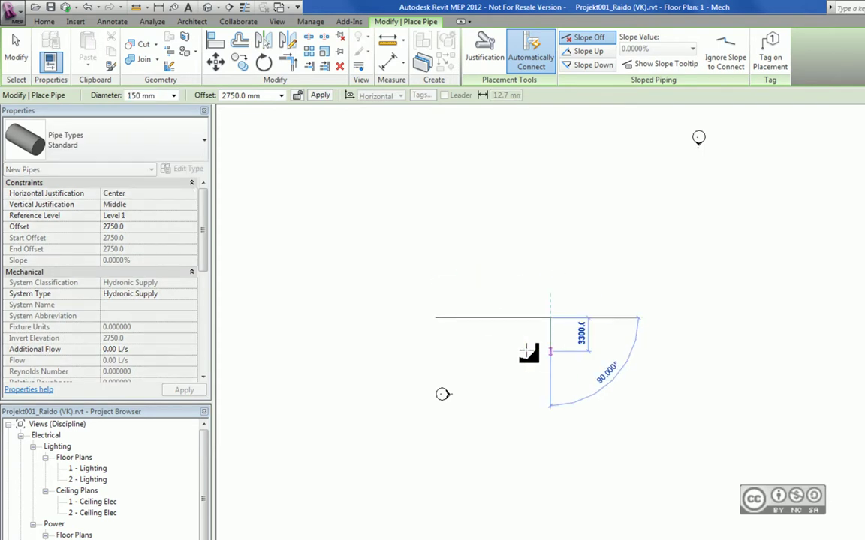
pyautogui.press('Escape')
pyautogui.press('Escape')
# Reopen the Worksets dialog and move it aside to uncover the new pipe.
pyautogui.click(237, 21)
pyautogui.click(49, 47)
pyautogui.moveTo(529, 237); pyautogui.dragTo(597, 332)
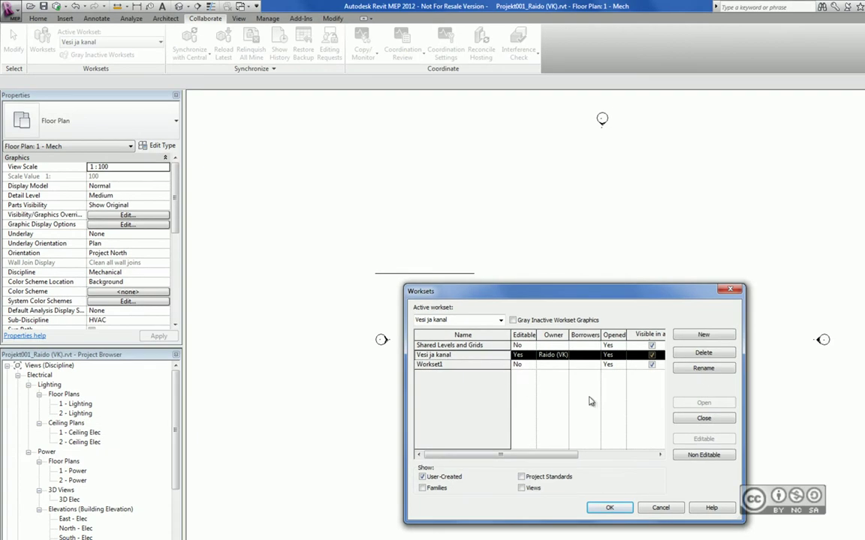
# Start deleting Vesi ja kanal with Workset1 as destination, then cancel both dialogs.
pyautogui.click(705, 355)
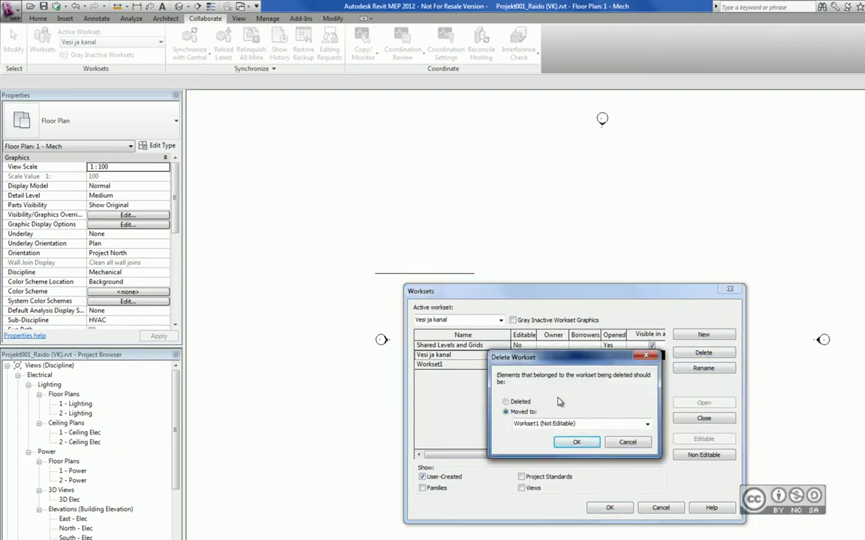
pyautogui.moveTo(526, 357); pyautogui.dragTo(505, 379)
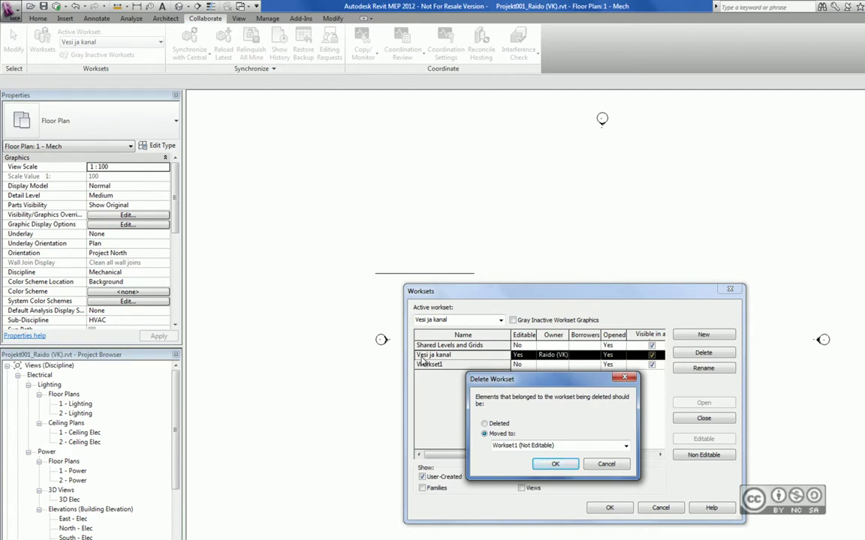
pyautogui.click(511, 447)
pyautogui.click(511, 449)
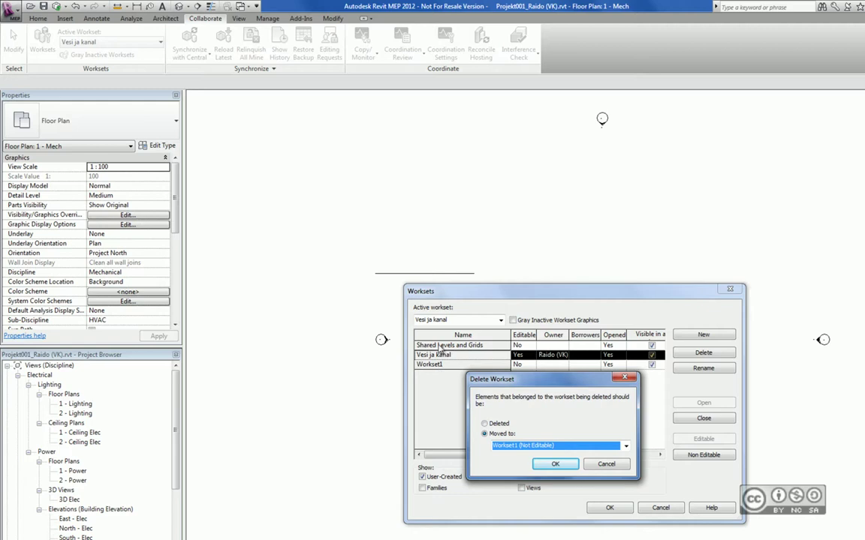
pyautogui.click(517, 448)
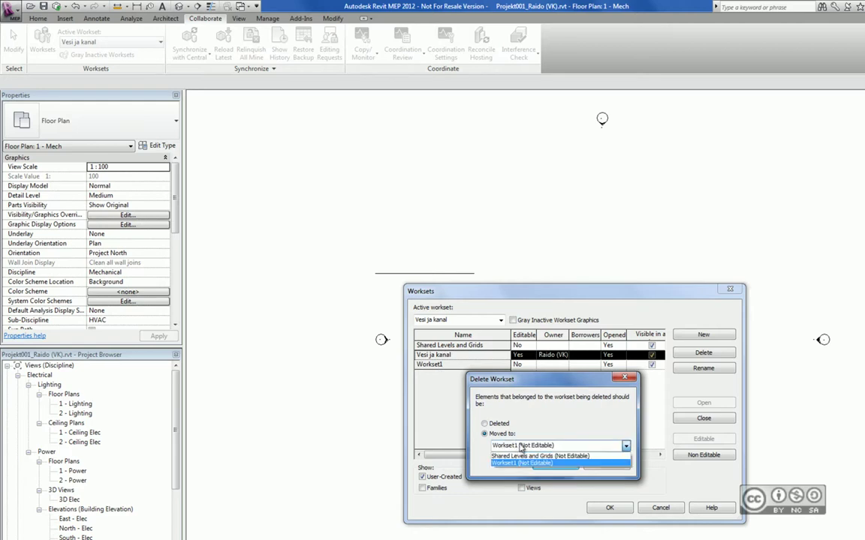
pyautogui.click(474, 451)
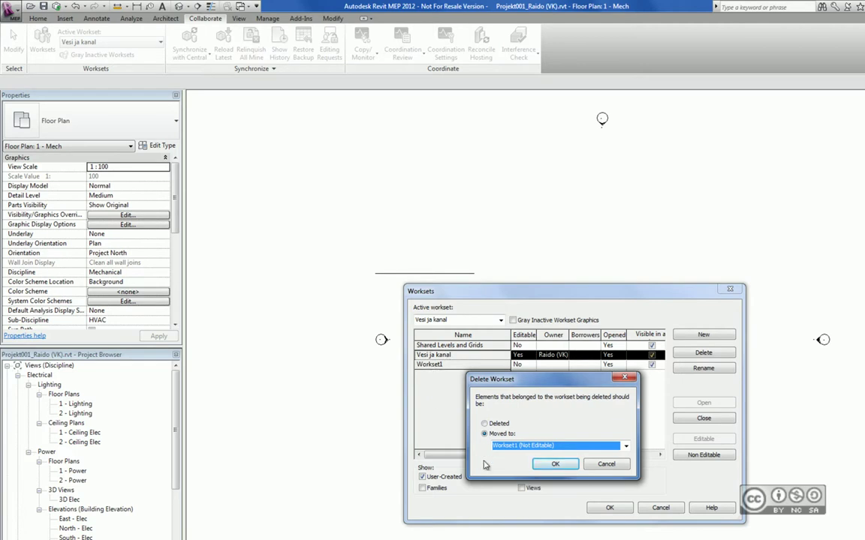
pyautogui.click(606, 464)
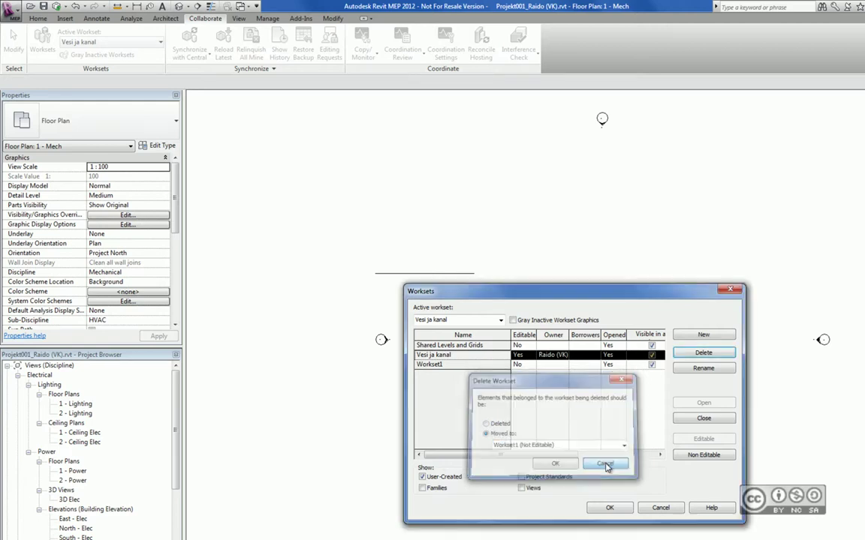
pyautogui.click(660, 507)
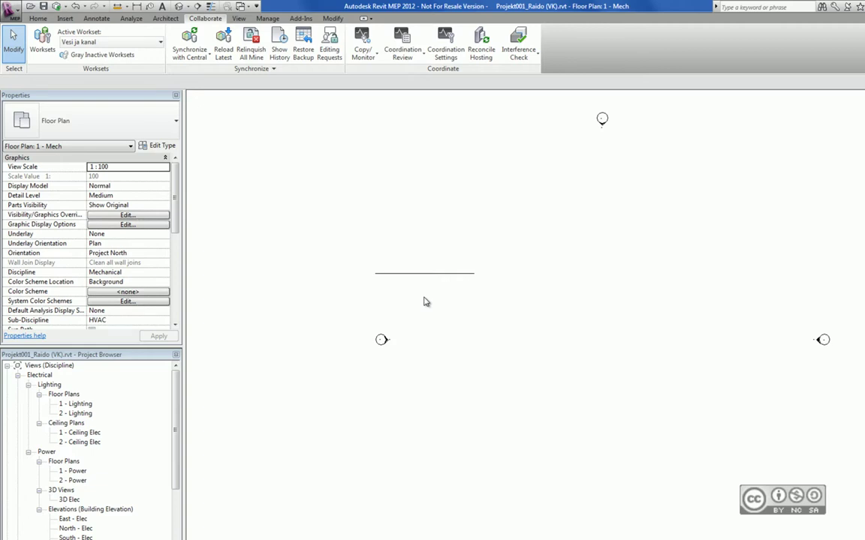
pyautogui.click(431, 277)
pyautogui.moveTo(424, 273)
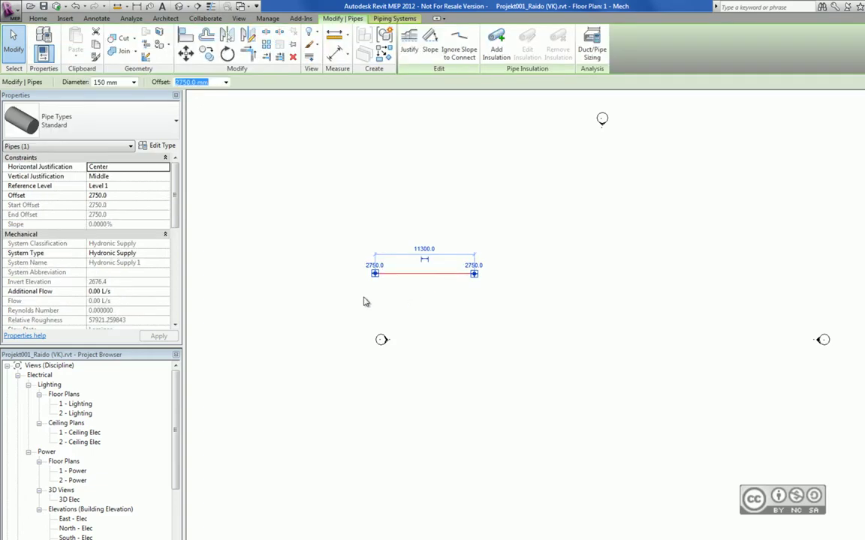
pyautogui.scroll(-5, 179, 216)
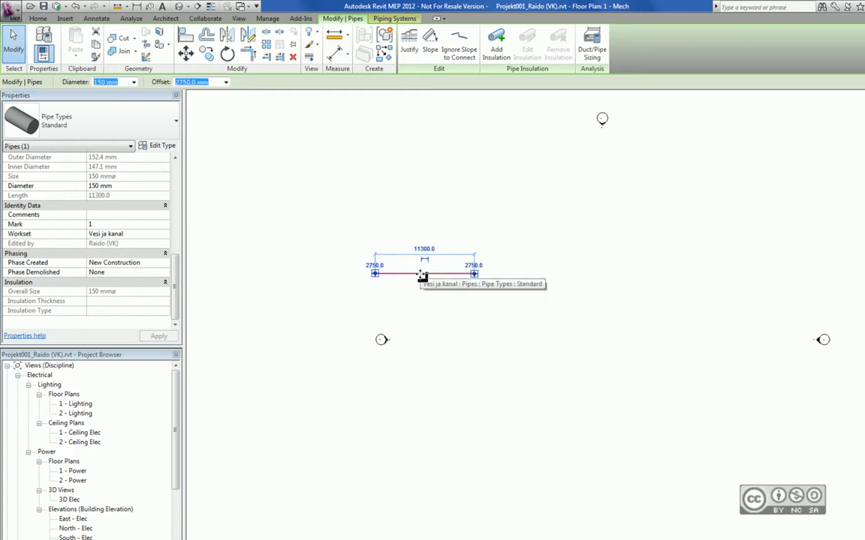
pyautogui.click(147, 235)
pyautogui.click(165, 235)
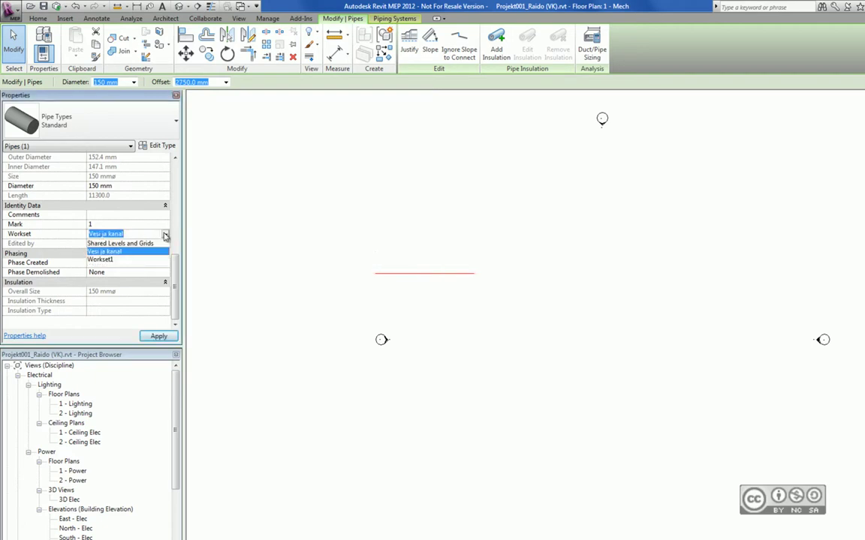
pyautogui.click(52, 239)
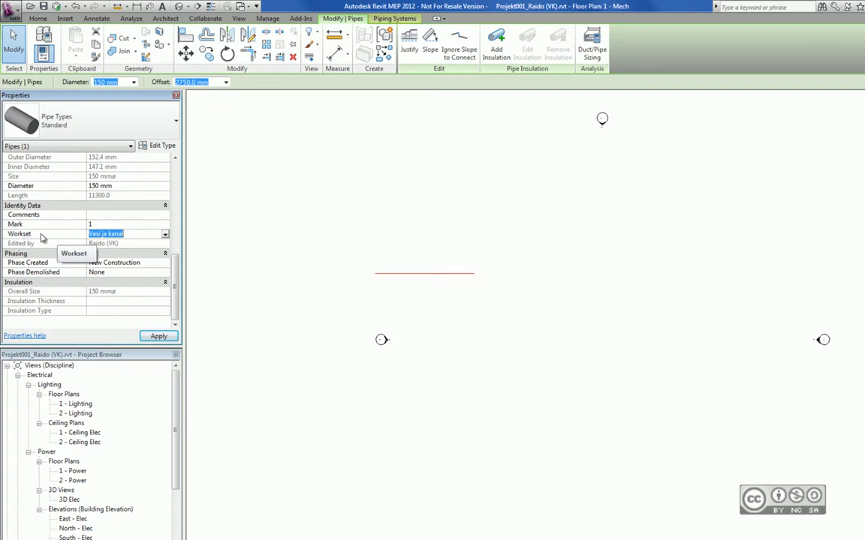
pyautogui.click(432, 278)
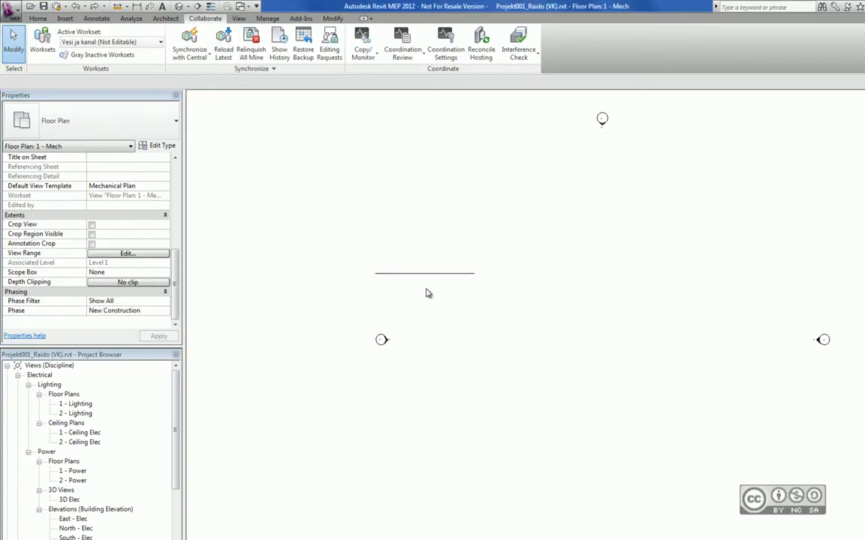
# Drag the pipe slightly lower on the 1 - Mech plan.
pyautogui.click(426, 274)
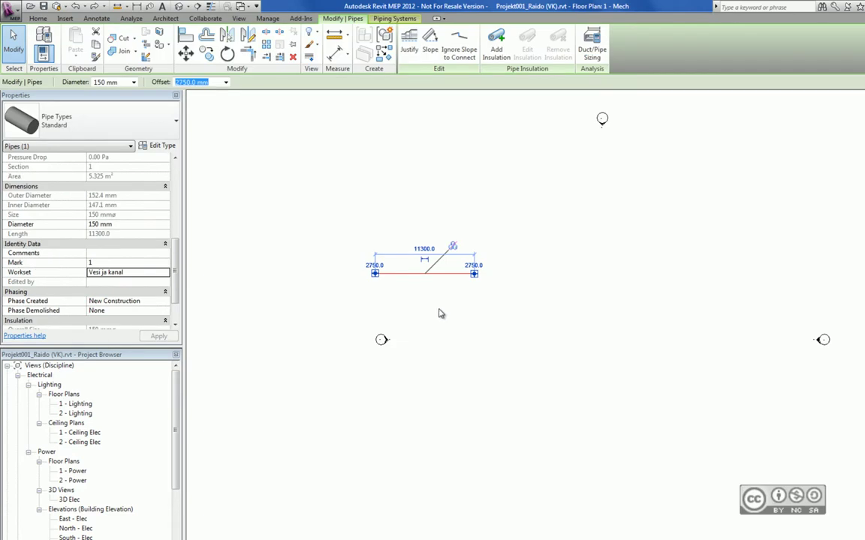
pyautogui.click(447, 319)
pyautogui.click(44, 44)
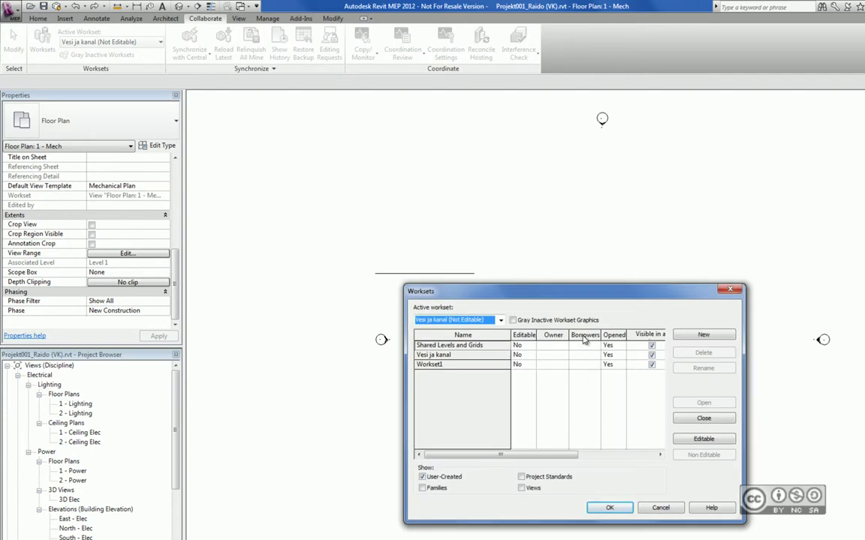
pyautogui.click(610, 507)
pyautogui.click(439, 274)
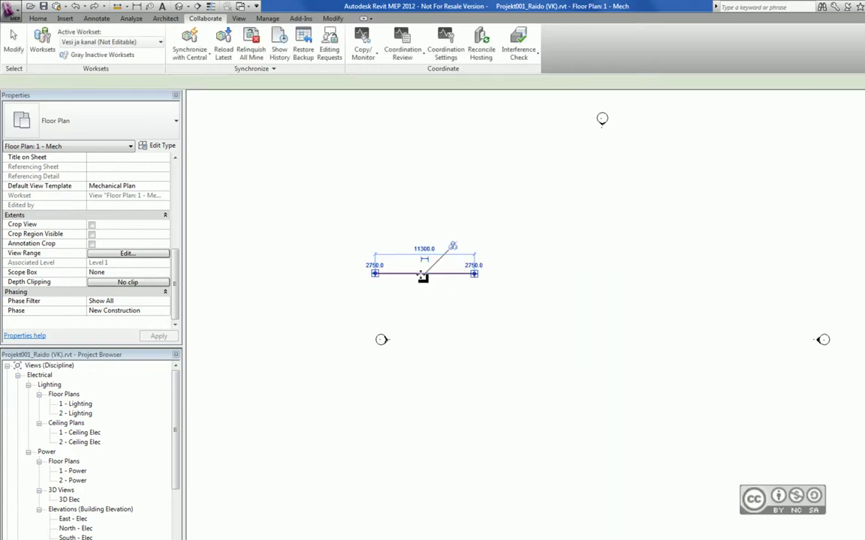
pyautogui.moveTo(417, 278); pyautogui.dragTo(417, 302)
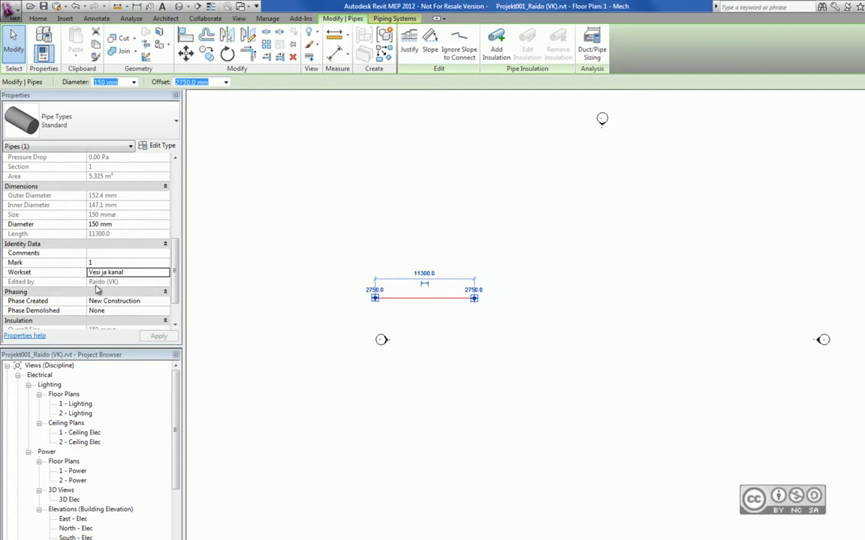
# Check the pipe's workset, then reopen the project's Worksets list.
pyautogui.click(205, 18)
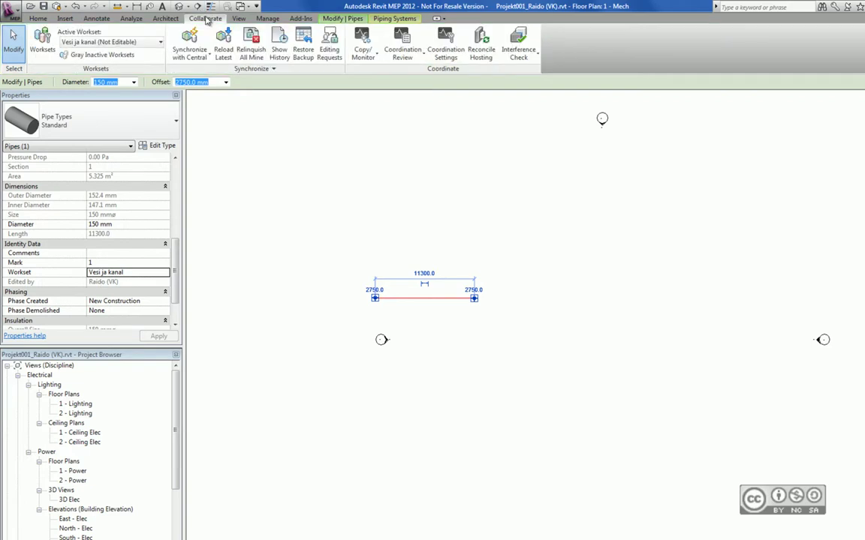
pyautogui.click(42, 44)
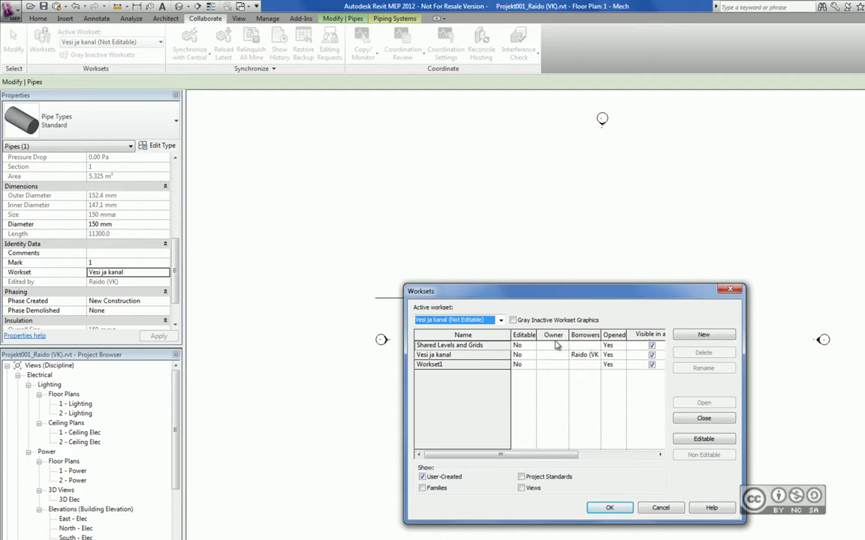
pyautogui.press('Escape')
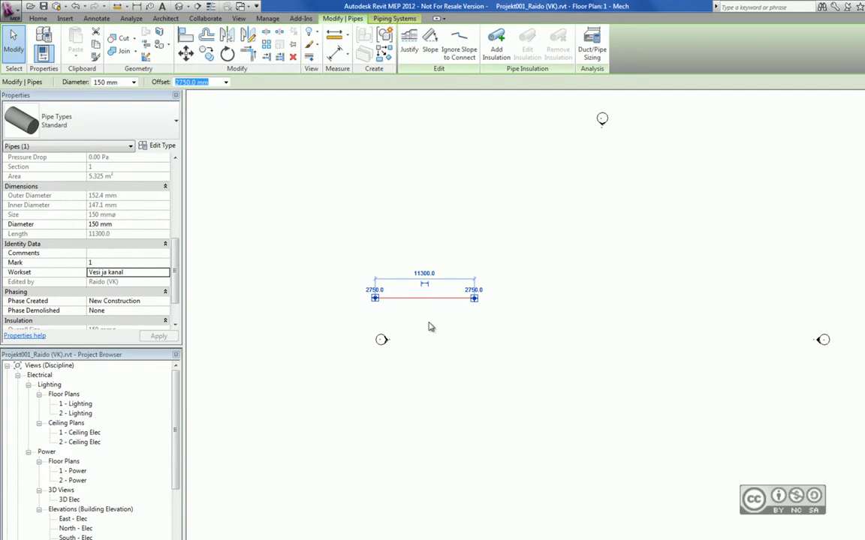
pyautogui.click(209, 19)
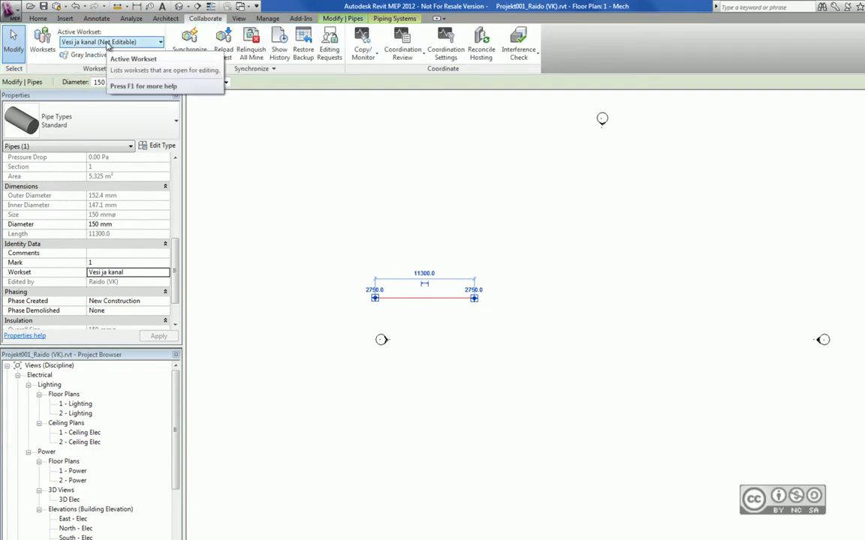
pyautogui.click(422, 303)
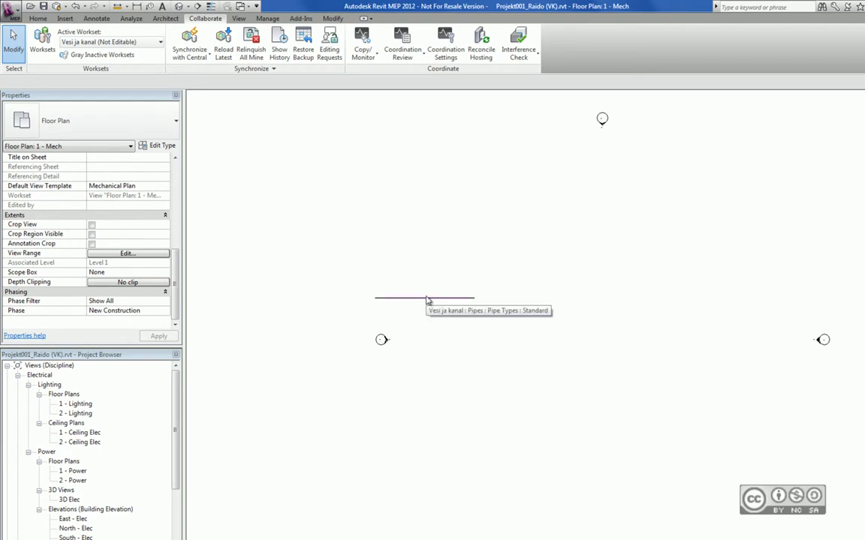
pyautogui.click(426, 301)
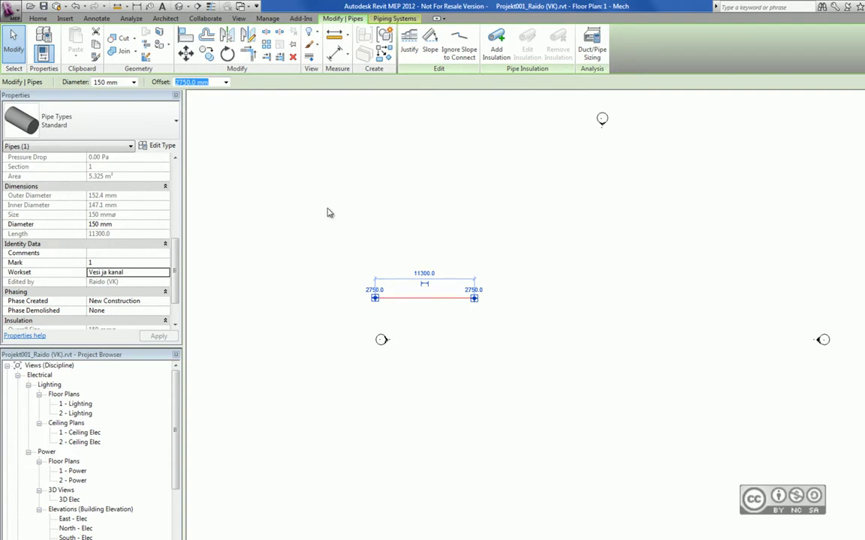
pyautogui.click(295, 189)
pyautogui.click(46, 50)
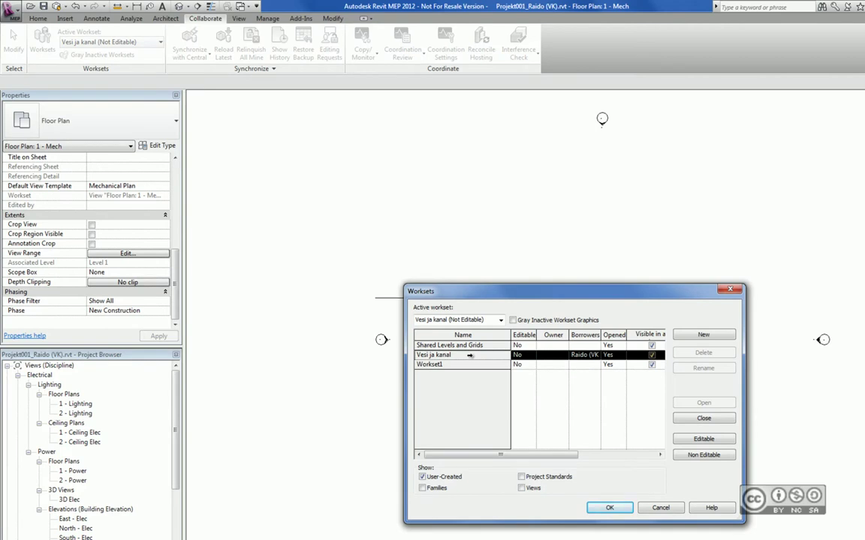
# Set Vesi ja kanal Editable to Yes and open the supply diffuser family for editing.
pyautogui.click(524, 355)
pyautogui.click(518, 365)
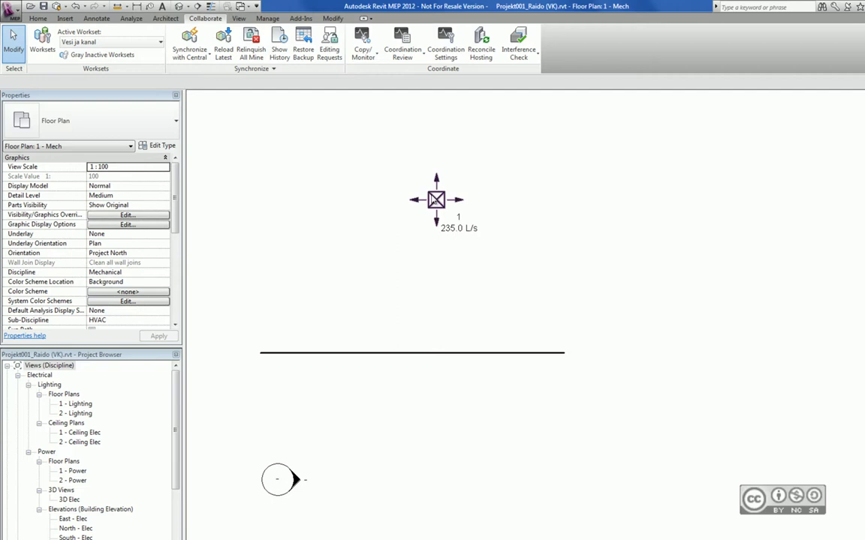
pyautogui.click(420, 187)
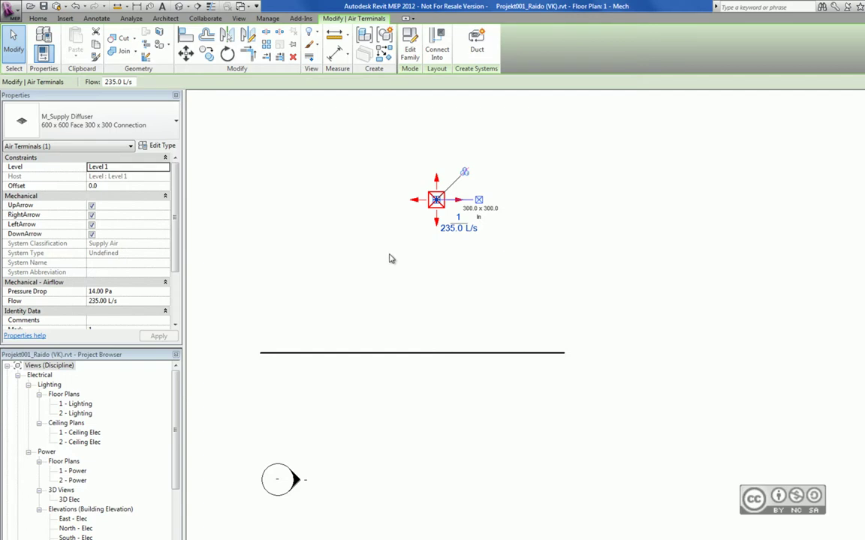
pyautogui.click(409, 47)
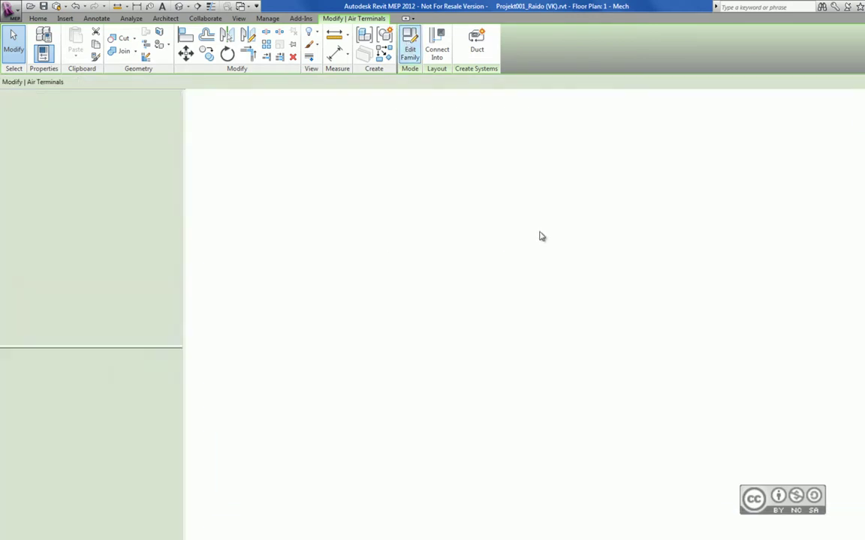
# Load M_Supply Diffuser into the project, overwriting the existing version and accepting the editability prompt.
pyautogui.press('Escape')
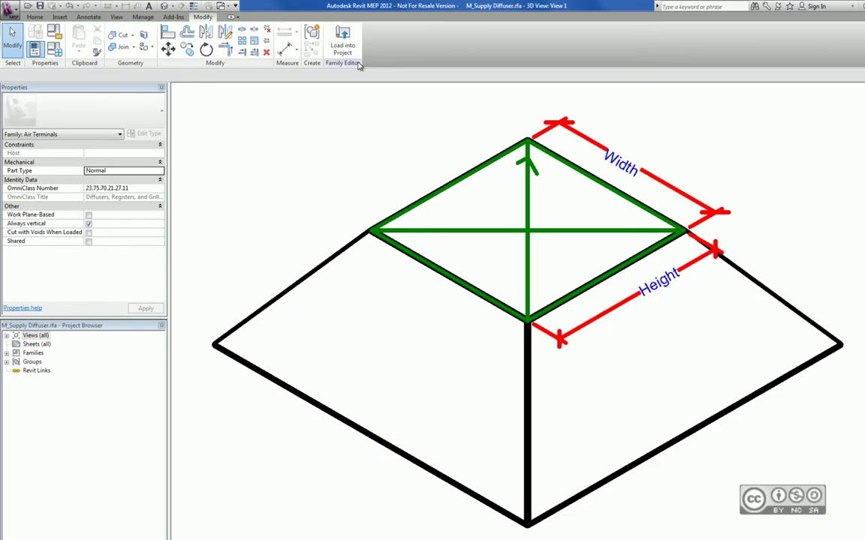
pyautogui.click(343, 39)
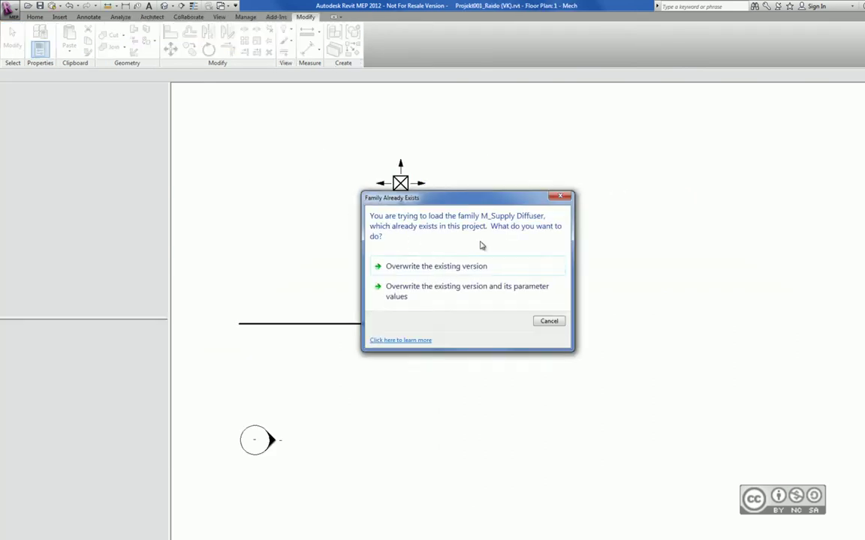
pyautogui.click(437, 269)
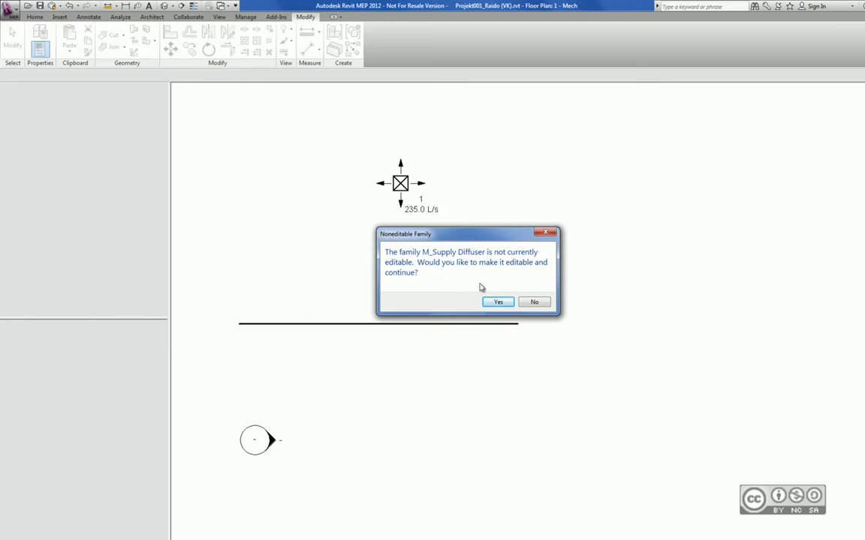
pyautogui.click(497, 302)
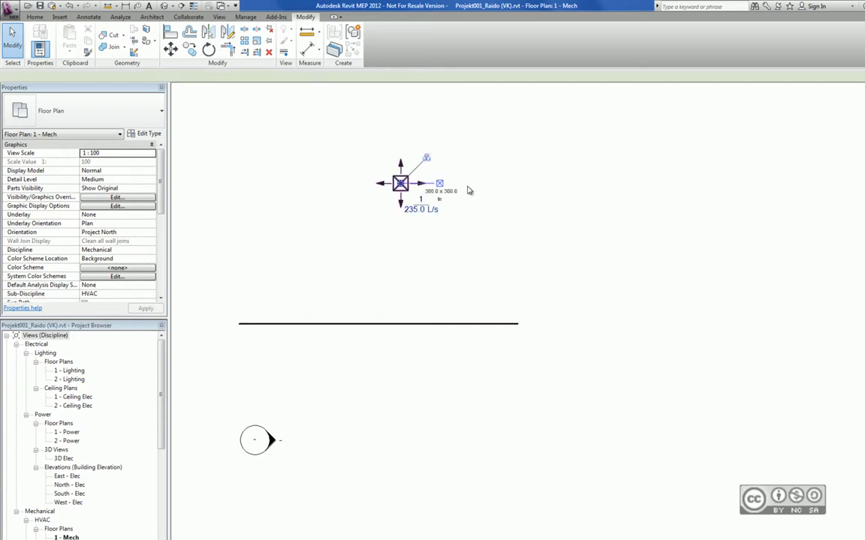
pyautogui.click(380, 204)
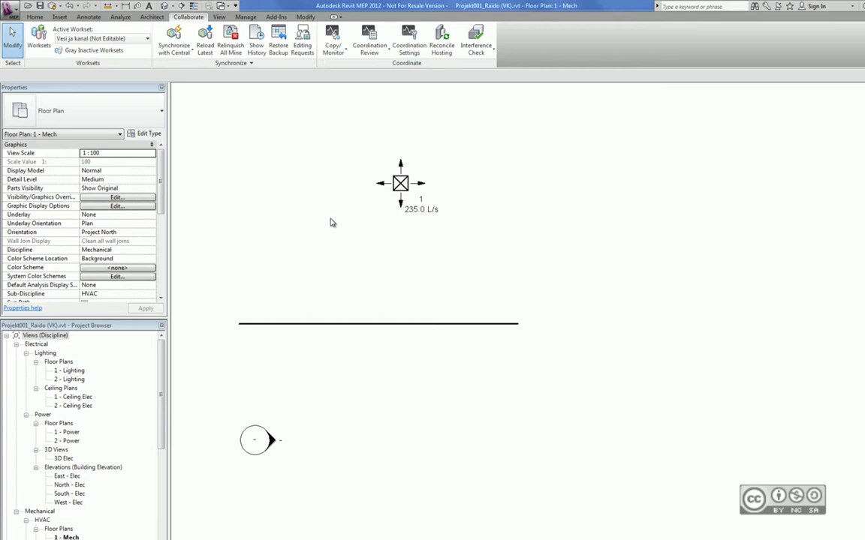
# Show Family worksets and set M_Supply Diffuser Editable to No, dismissing the synchronization warning.
pyautogui.click(37, 38)
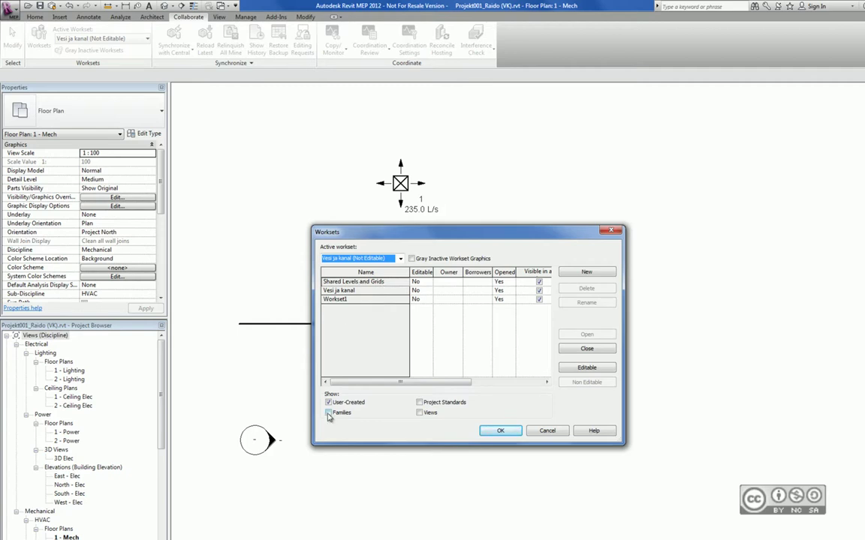
pyautogui.click(328, 413)
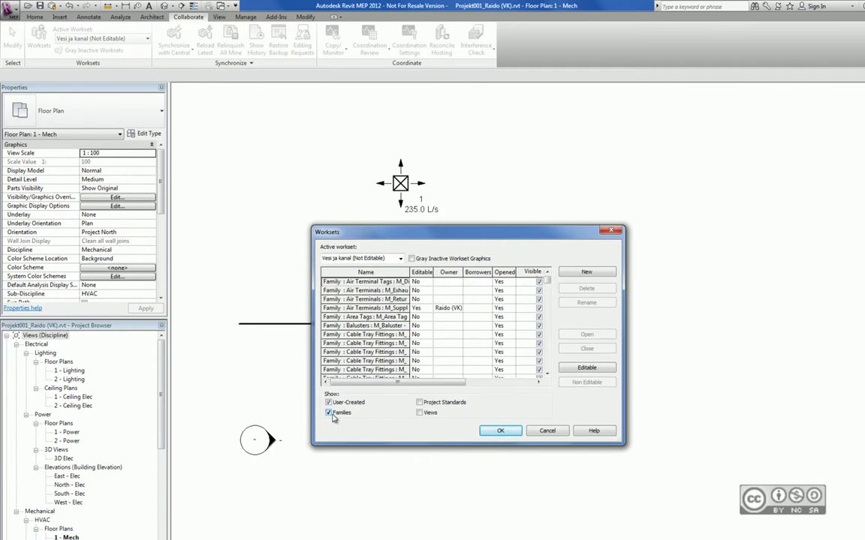
pyautogui.doubleClick(410, 272)
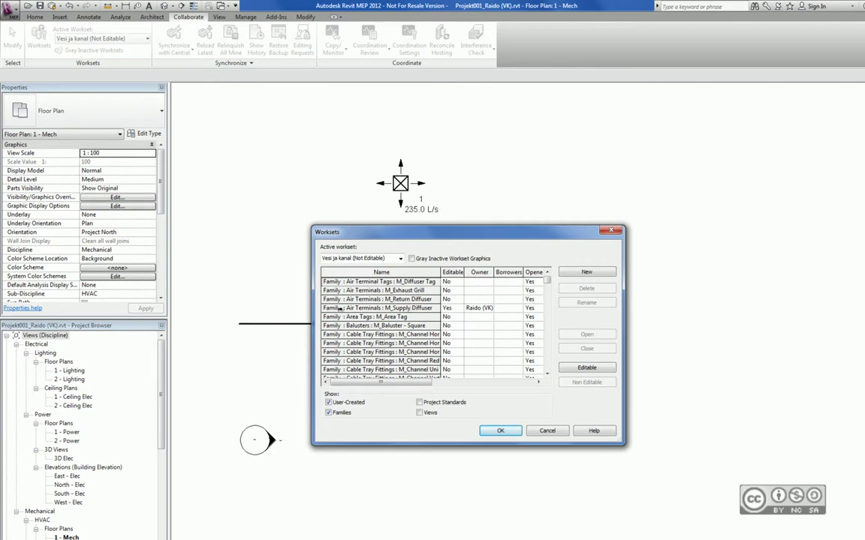
pyautogui.click(454, 309)
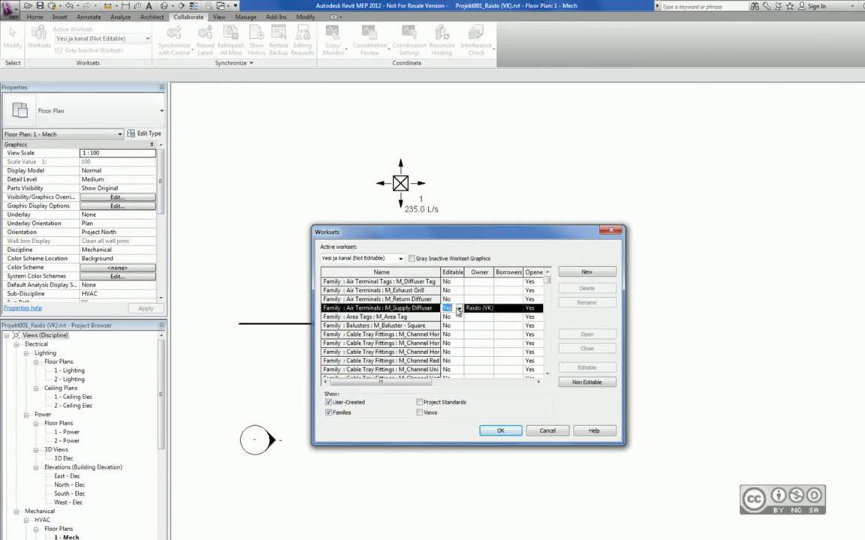
pyautogui.click(453, 309)
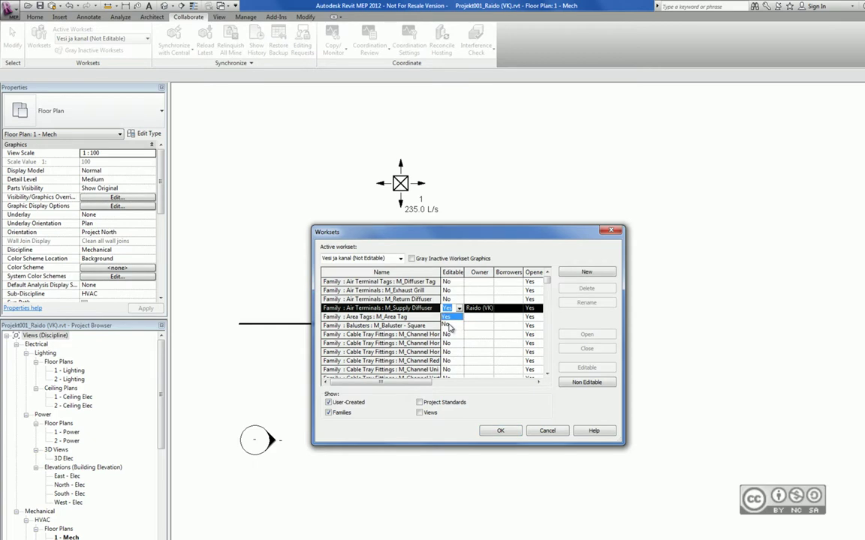
pyautogui.click(447, 326)
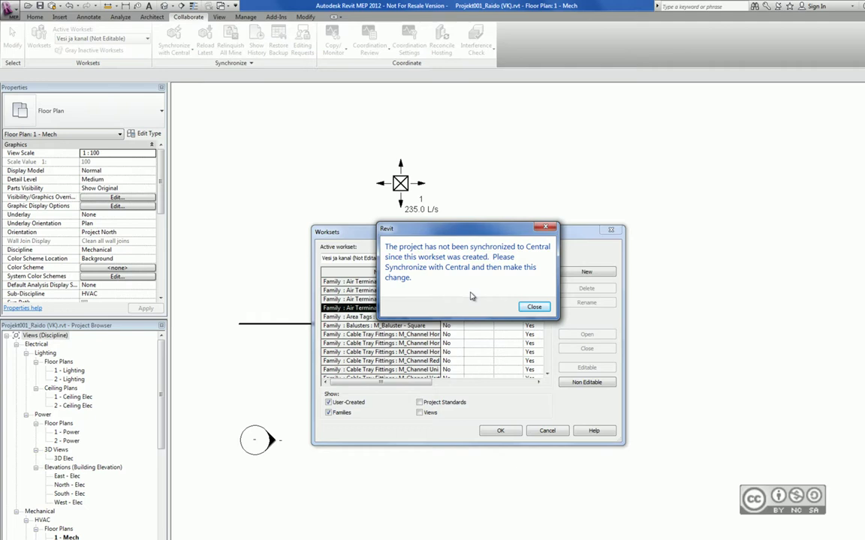
pyautogui.click(534, 308)
pyautogui.click(500, 433)
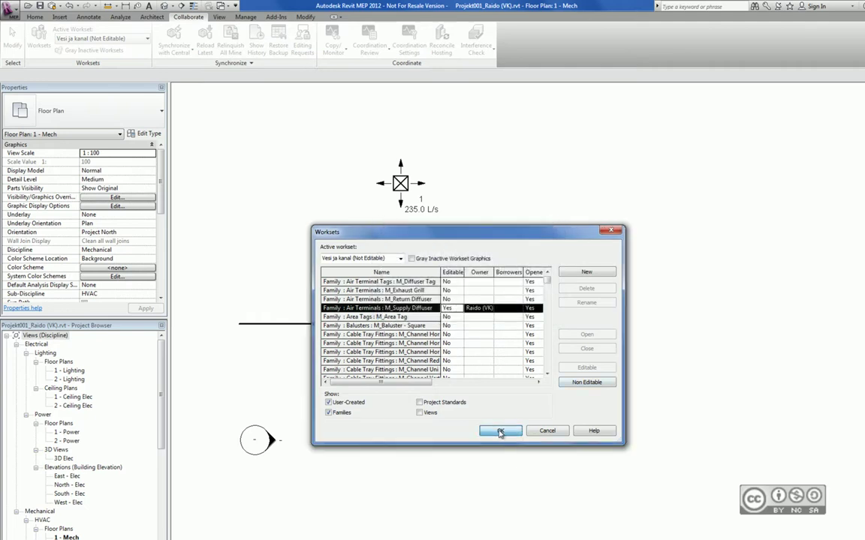
pyautogui.click(176, 51)
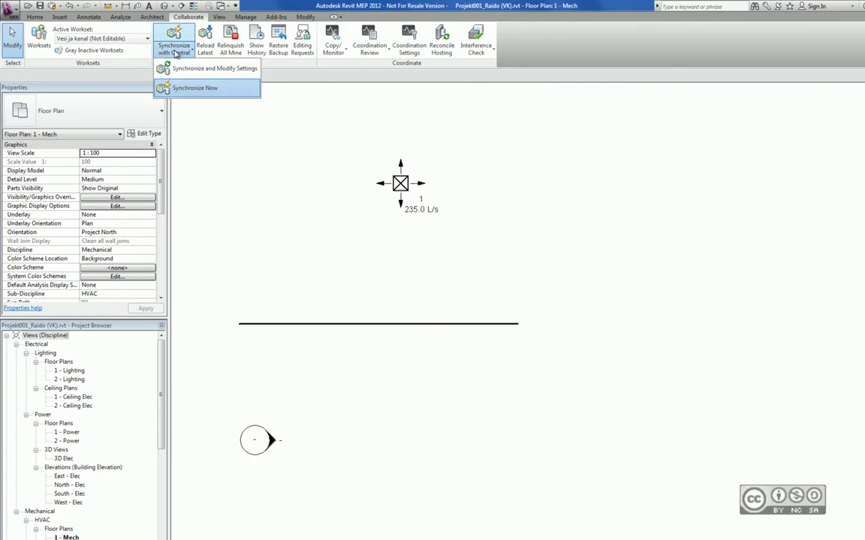
# Synchronize with central, then review the worksets list and cancel it unchanged.
pyautogui.click(183, 88)
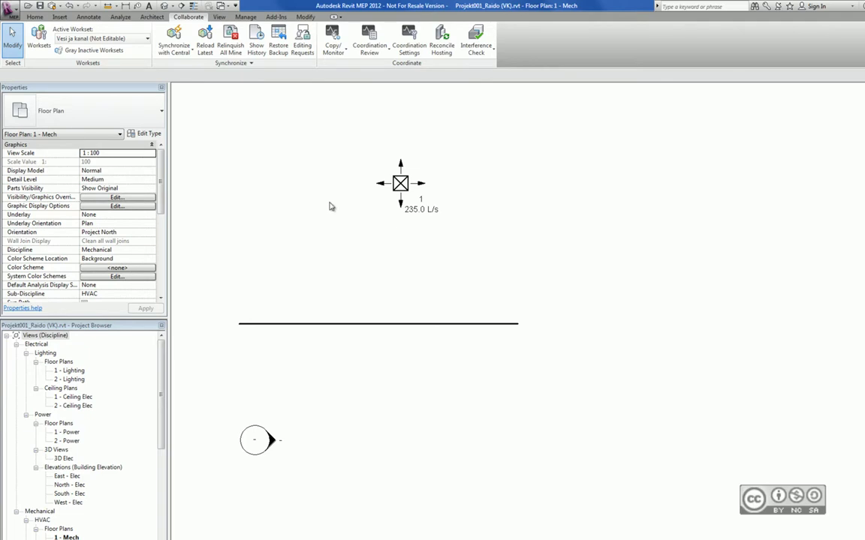
pyautogui.click(35, 37)
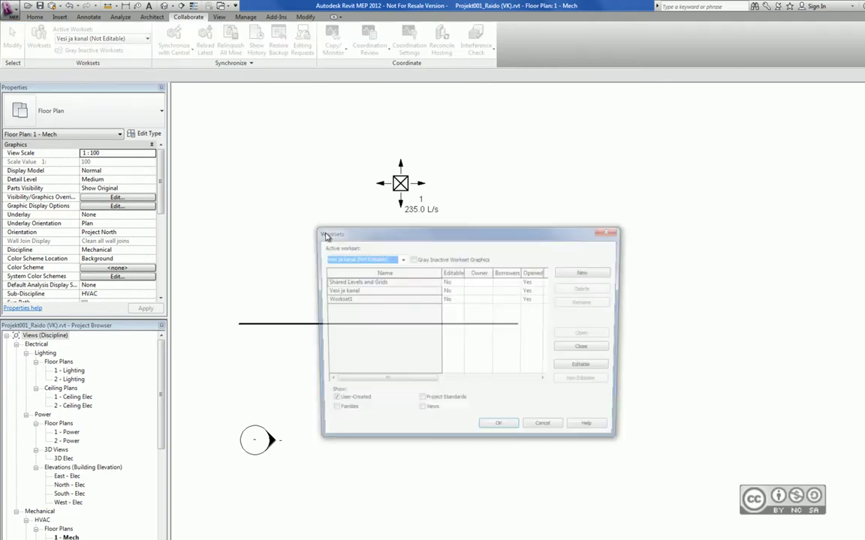
pyautogui.click(328, 412)
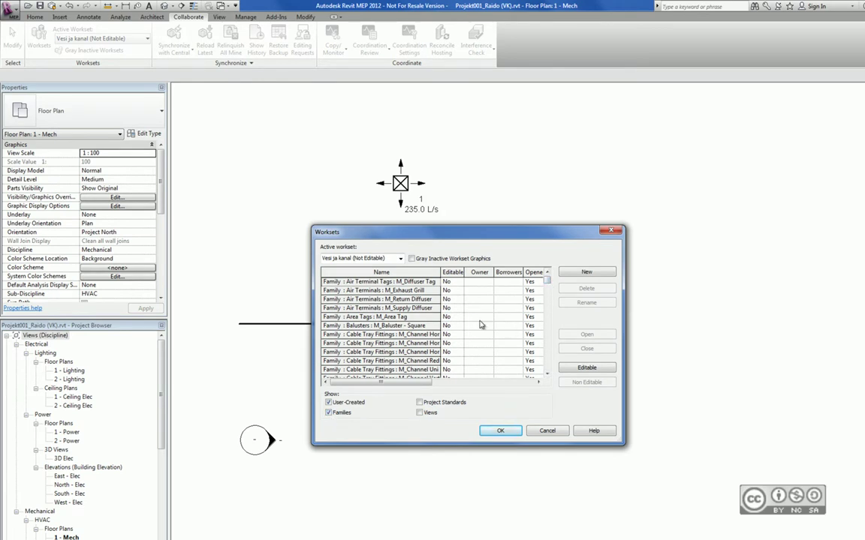
pyautogui.click(328, 412)
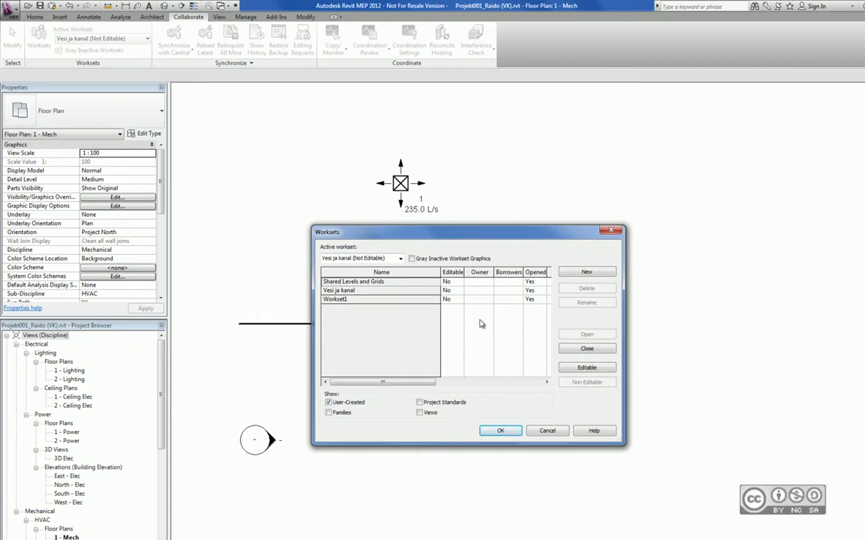
pyautogui.click(548, 431)
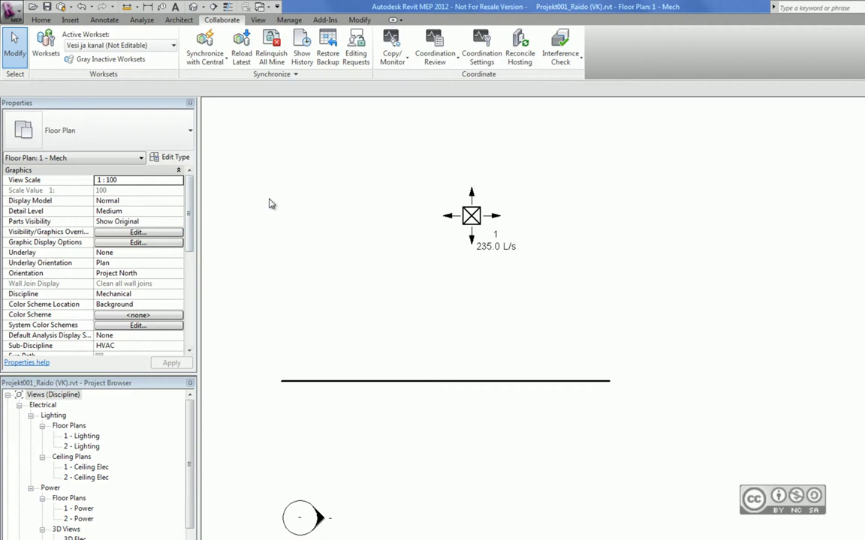
# Hide Shared Levels and Grids in the 1 - Mech Visibility/Graphics Worksets tab.
pyautogui.click(258, 20)
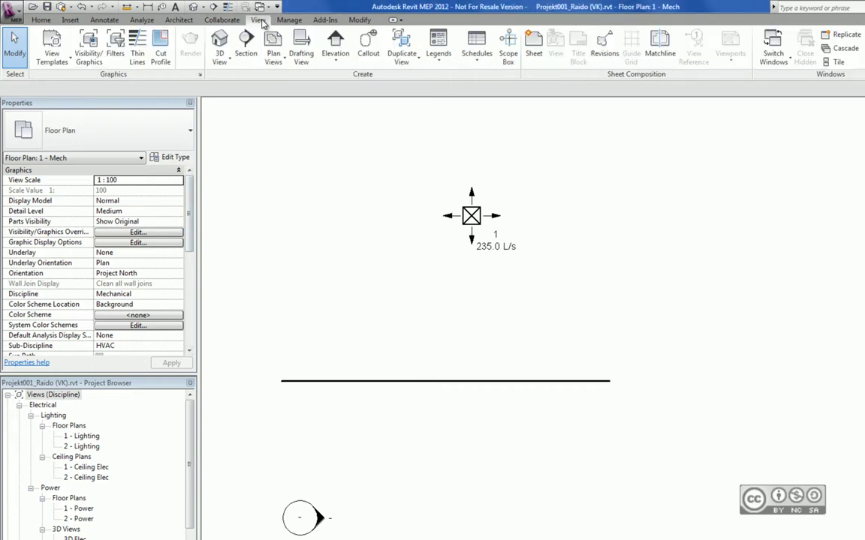
pyautogui.click(93, 43)
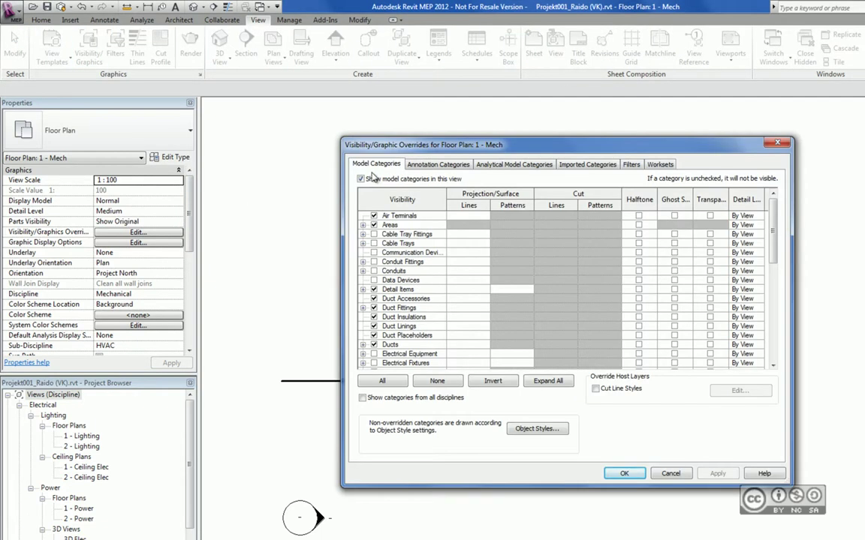
pyautogui.click(660, 165)
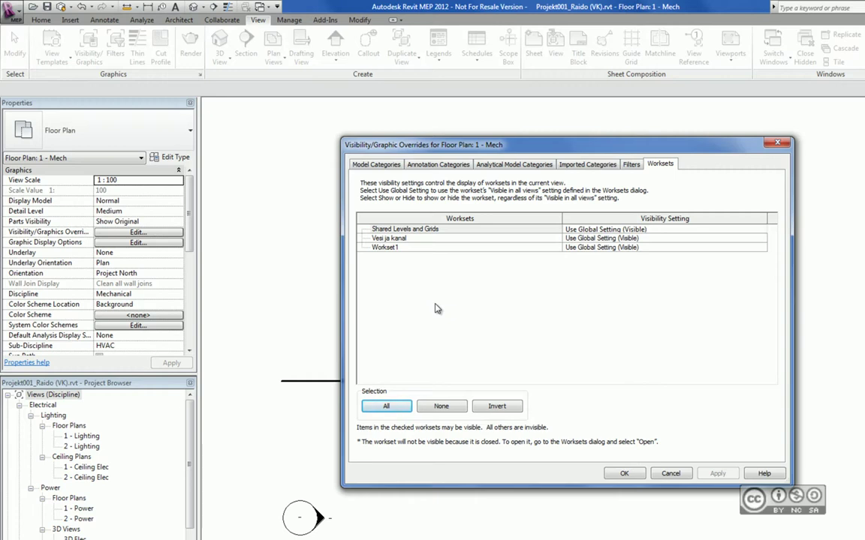
pyautogui.click(653, 229)
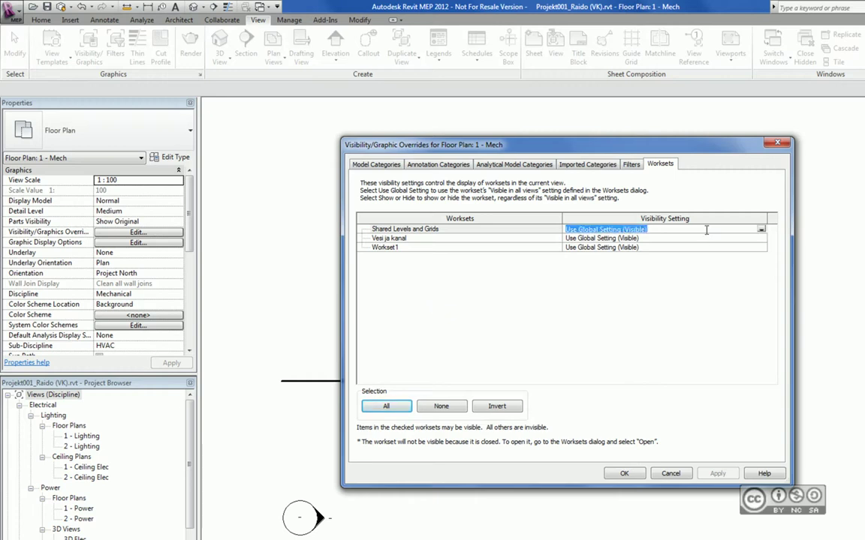
pyautogui.click(762, 229)
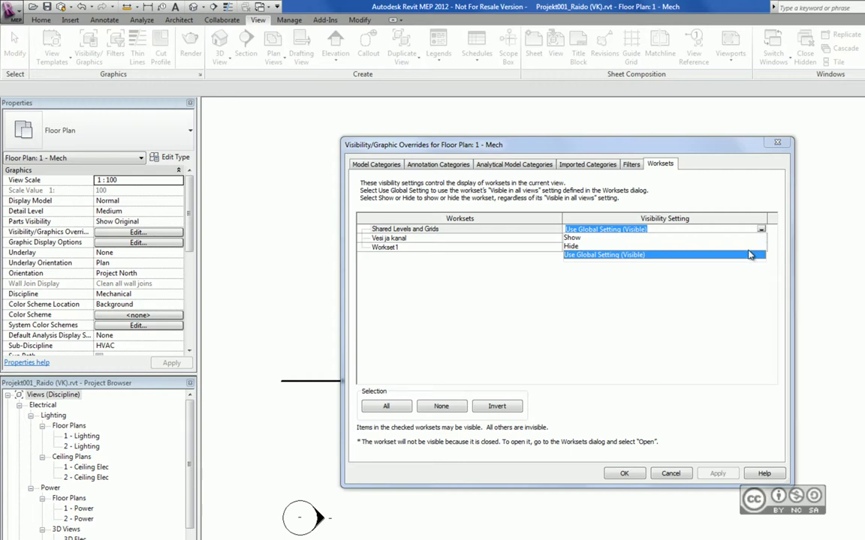
pyautogui.click(591, 247)
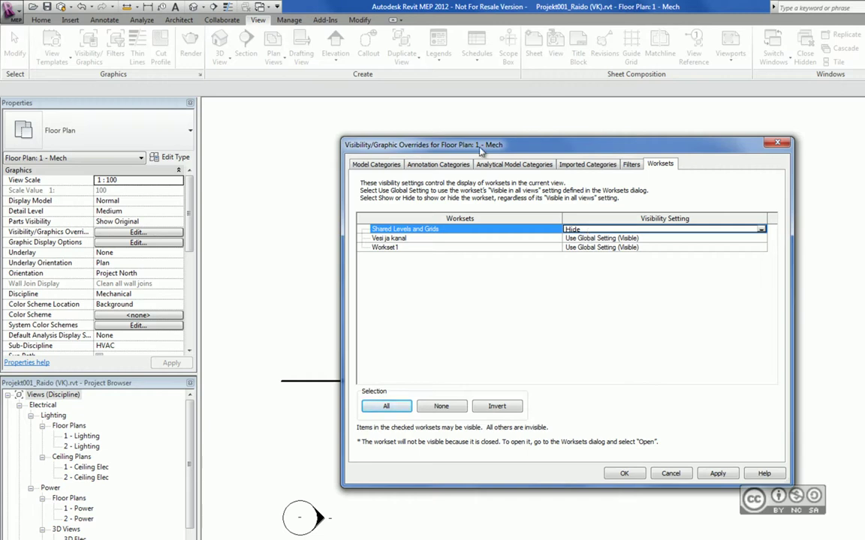
pyautogui.moveTo(436, 144); pyautogui.dragTo(683, 151)
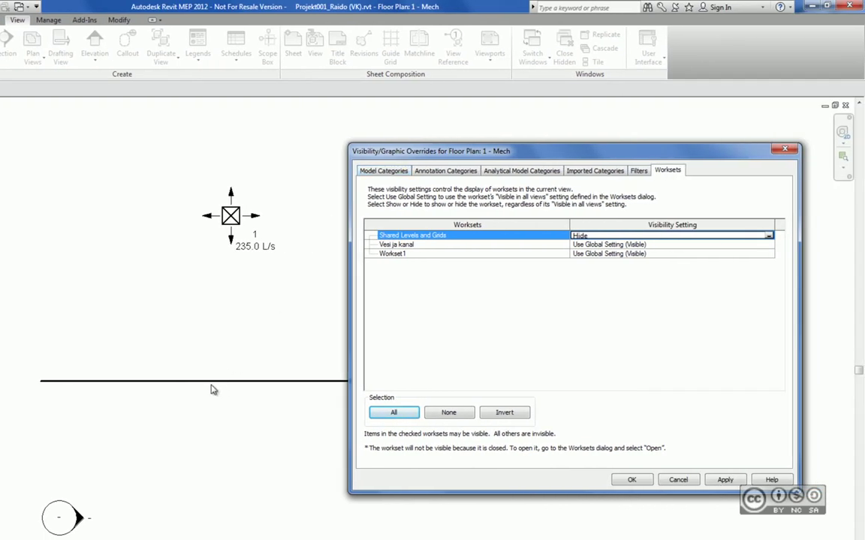
# Hide Vesi ja kanal, apply, and reset Shared Levels and Grids to Use Global Setting.
pyautogui.click(676, 245)
pyautogui.click(769, 245)
pyautogui.click(646, 272)
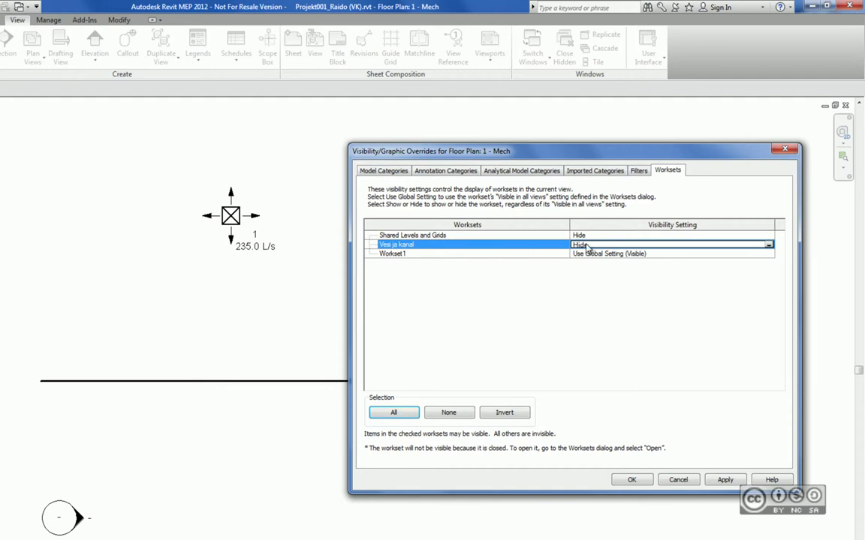
pyautogui.click(722, 481)
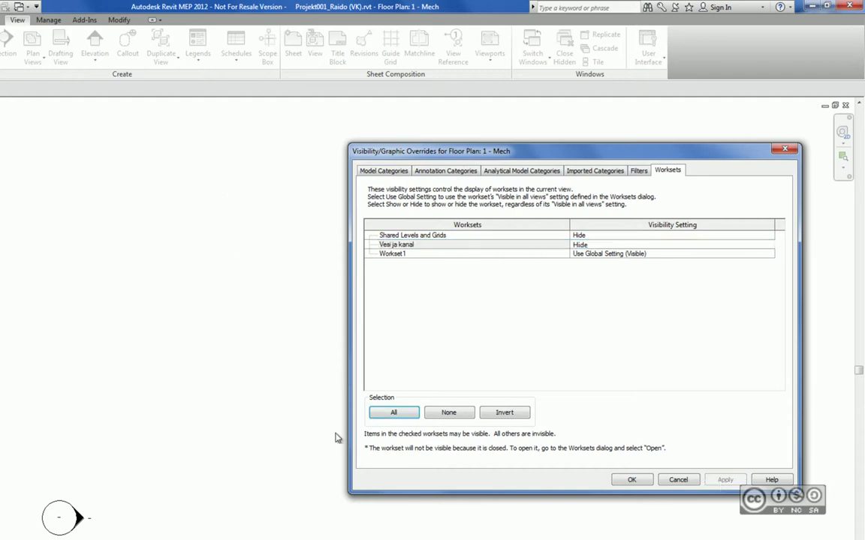
pyautogui.click(572, 246)
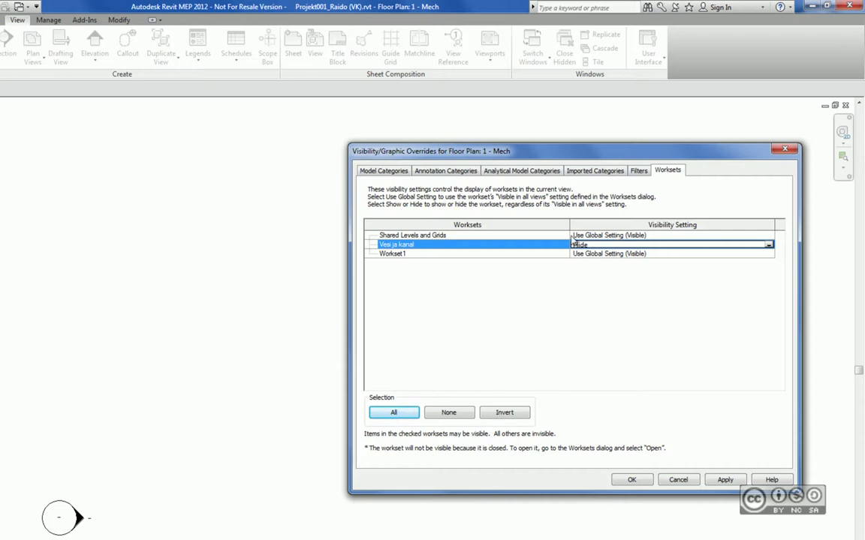
pyautogui.click(537, 237)
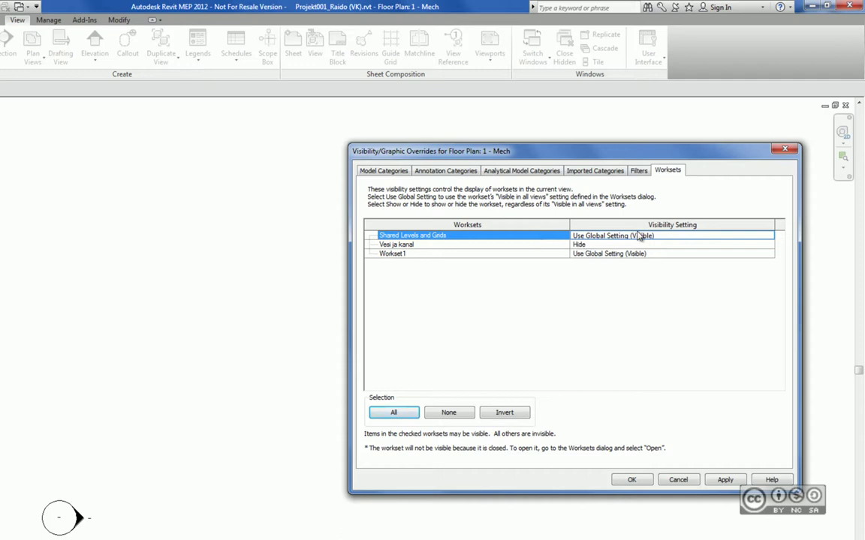
# Set Vesi ja kanal to Show, apply, glance at Filters, and close the overrides.
pyautogui.click(766, 246)
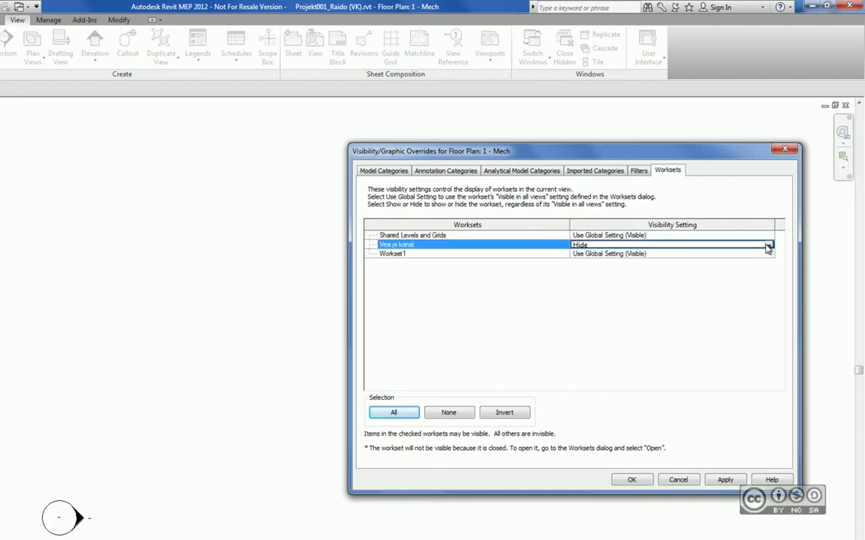
pyautogui.click(768, 244)
pyautogui.click(582, 254)
pyautogui.click(724, 481)
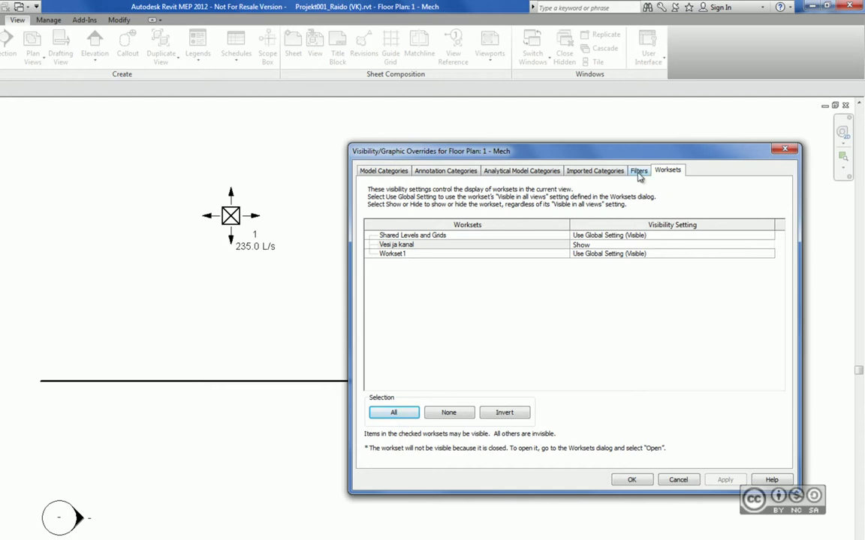
pyautogui.click(639, 172)
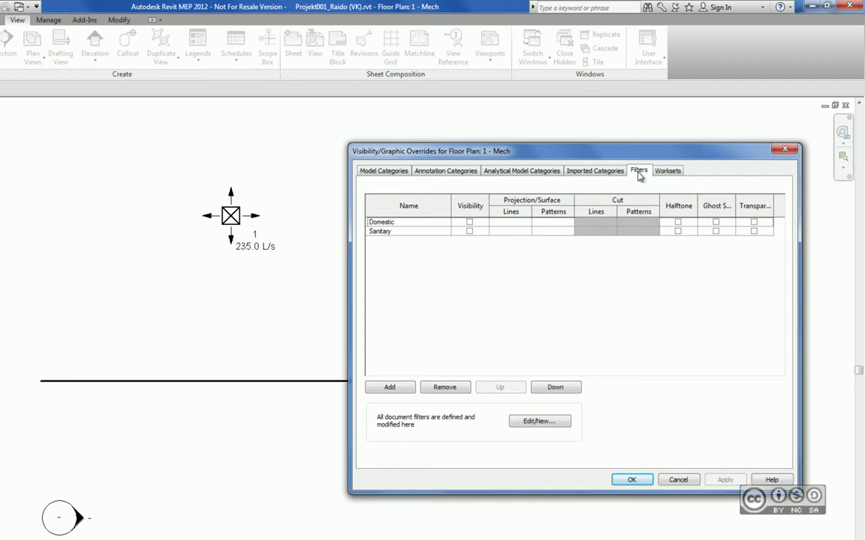
pyautogui.click(668, 171)
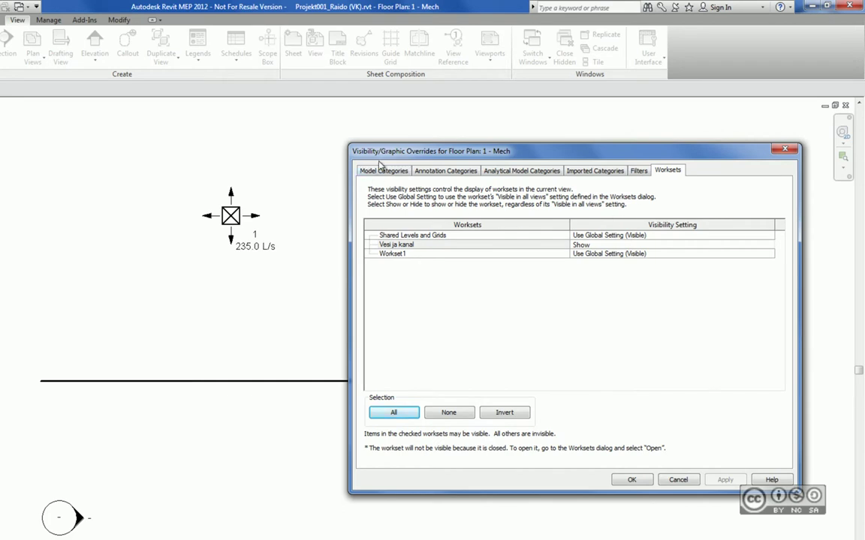
pyautogui.click(678, 480)
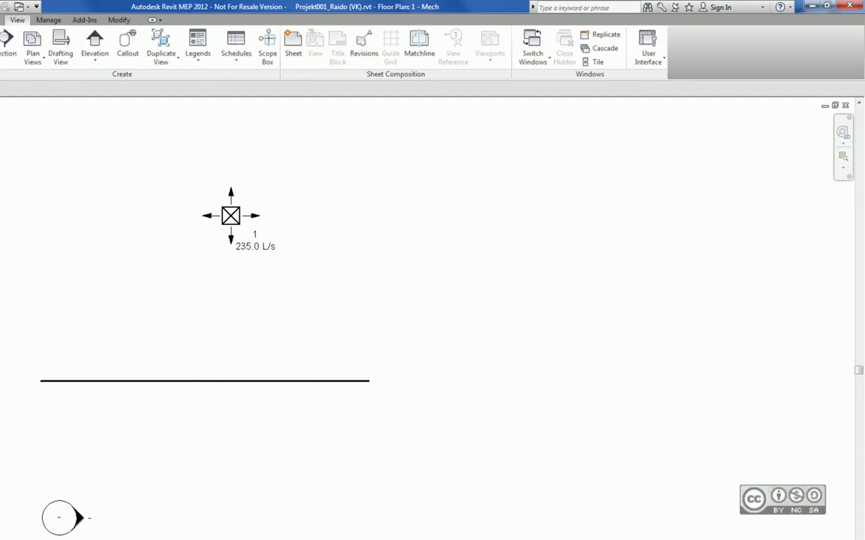
# Pick Projekt001_Raido (VK).rvt from Documents in the Open dialog and check the Open button's workset options.
pyautogui.hotkey('ctrl', 'o')
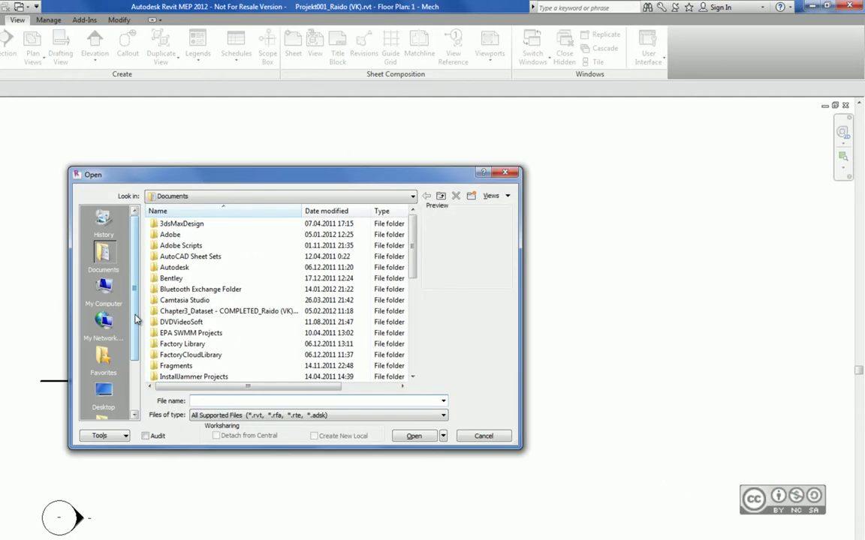
pyautogui.click(443, 436)
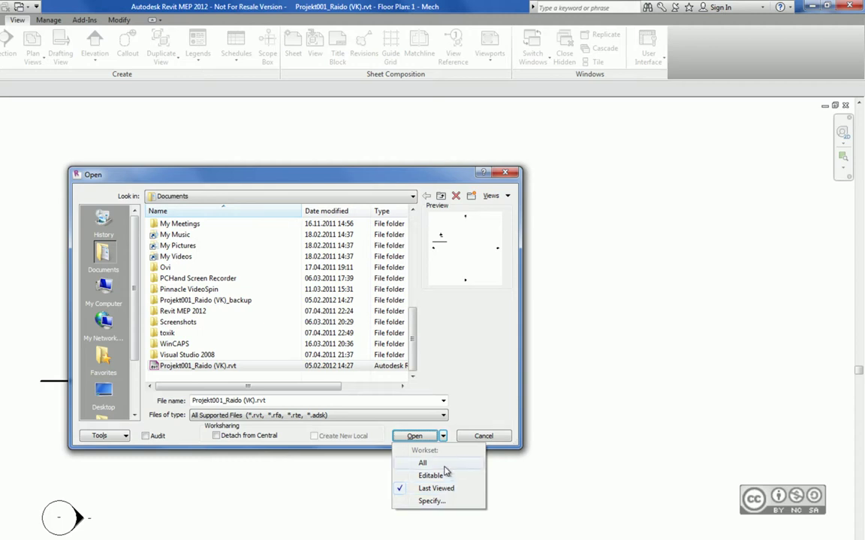
pyautogui.click(453, 433)
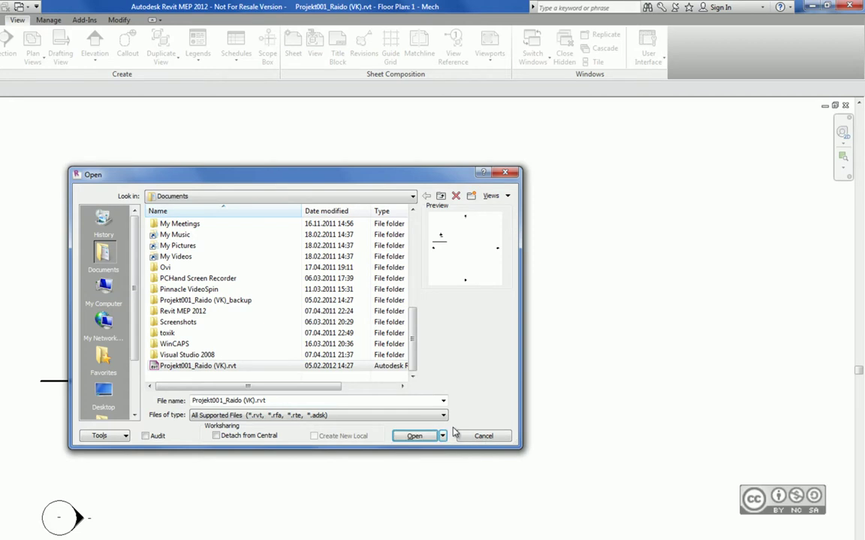
# Close the project and reopen Projekt001_Raido (VK).rvt with the Specify... worksets option.
pyautogui.click(488, 437)
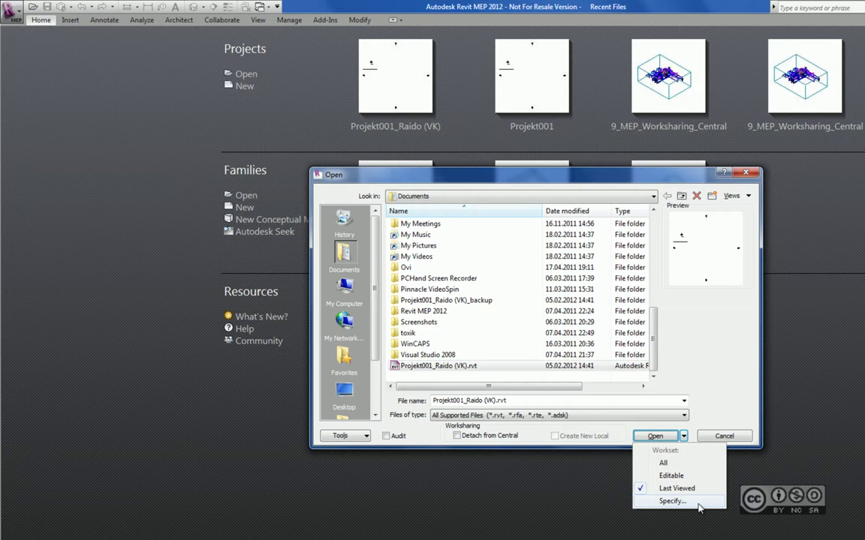
pyautogui.click(698, 507)
pyautogui.click(654, 438)
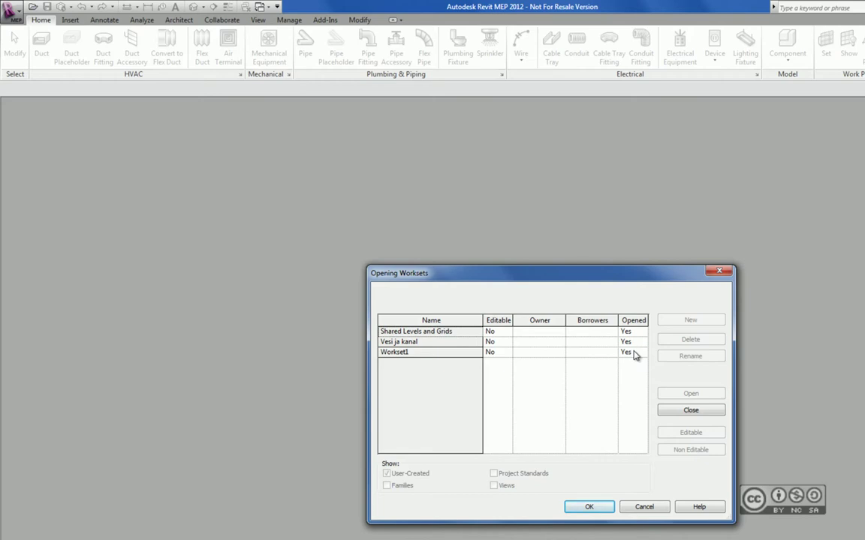
# Set Workset1 and Shared Levels and Grids to Close, loading only Vesi ja kanal.
pyautogui.click(634, 355)
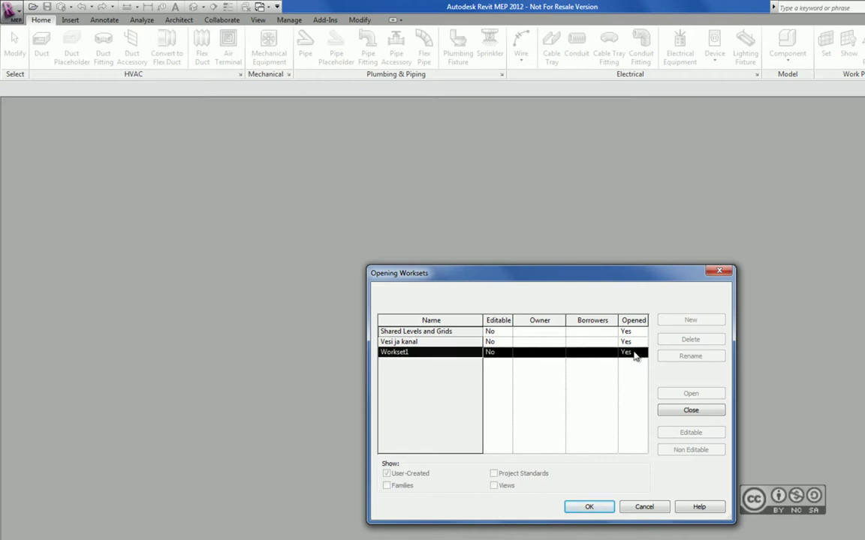
pyautogui.click(685, 411)
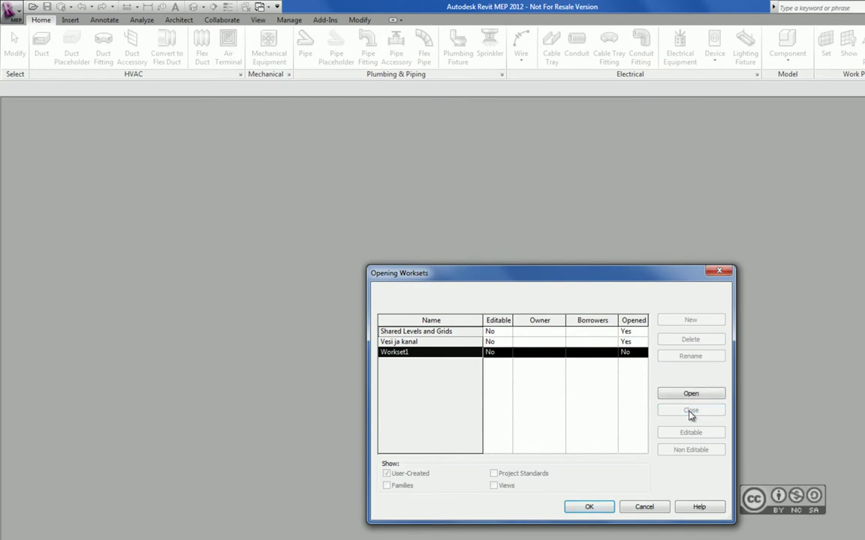
pyautogui.click(630, 331)
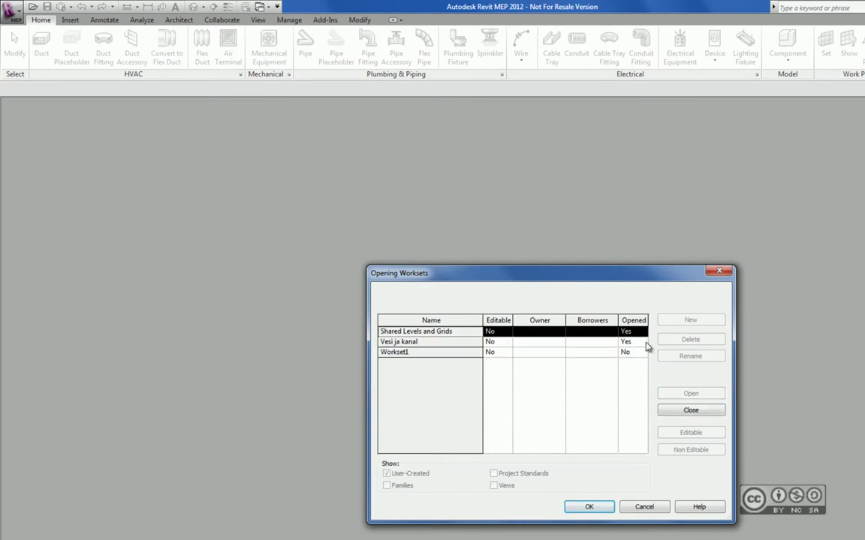
pyautogui.click(689, 411)
pyautogui.click(590, 507)
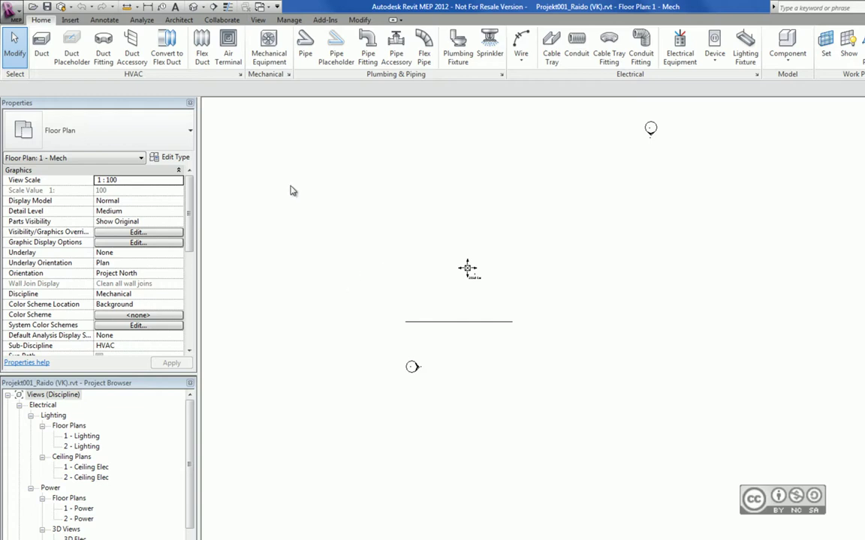
# Check the Collaborate Worksets list showing Shared Levels and Grids closed, then dismiss it.
pyautogui.click(219, 21)
pyautogui.click(45, 45)
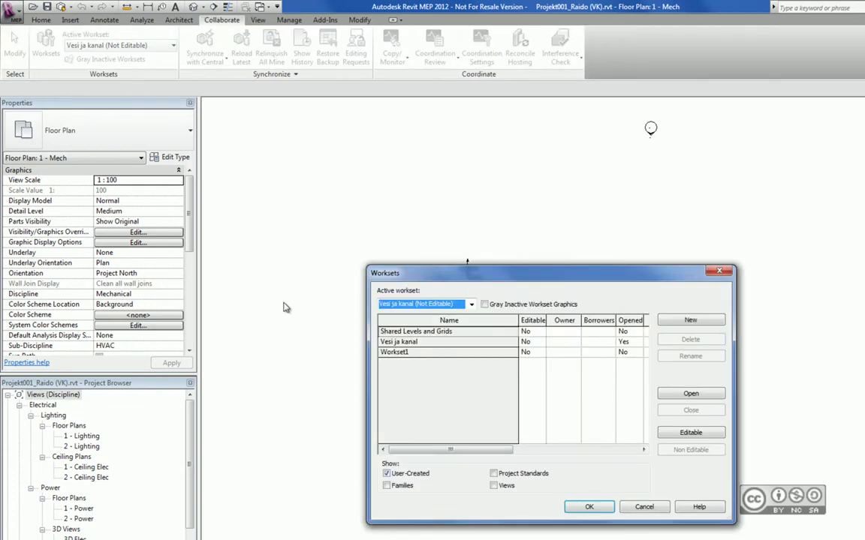
pyautogui.click(491, 331)
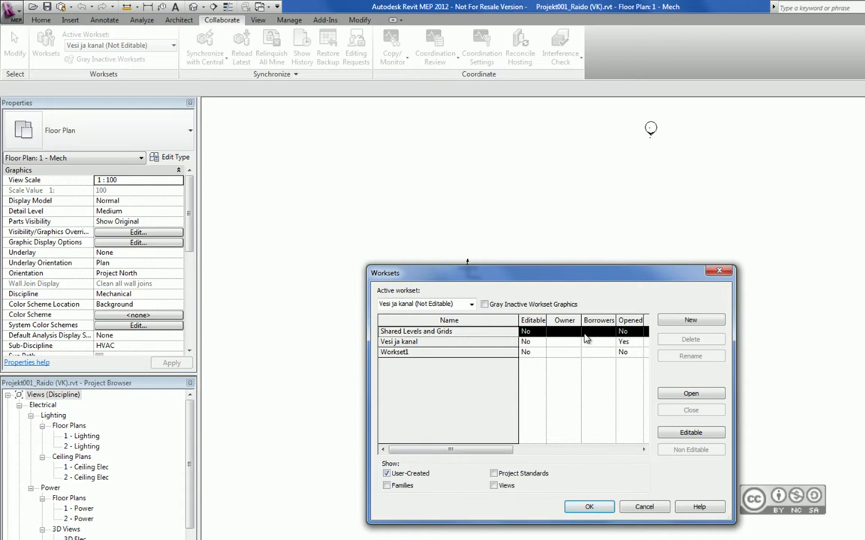
pyautogui.press('Return')
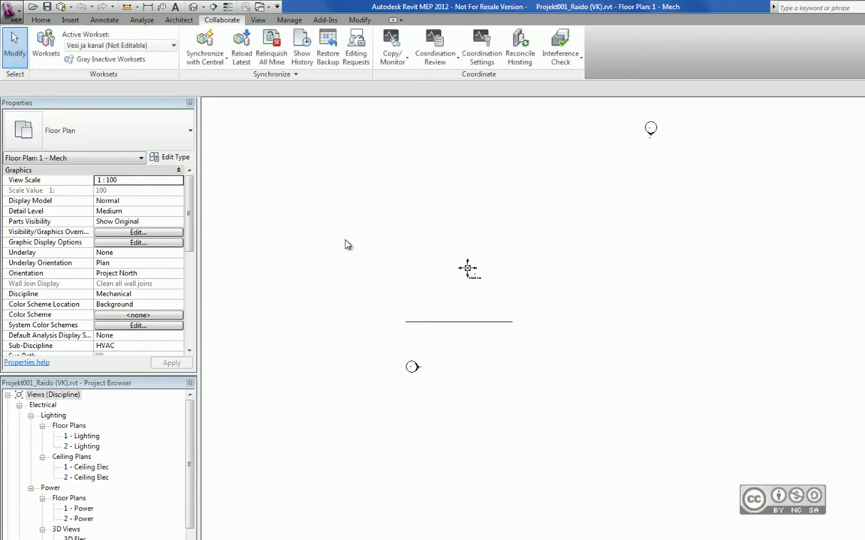
# Open Visibility/Graphic Overrides for Floor Plan 1 - Mech and review its Worksets settings.
pyautogui.click(257, 19)
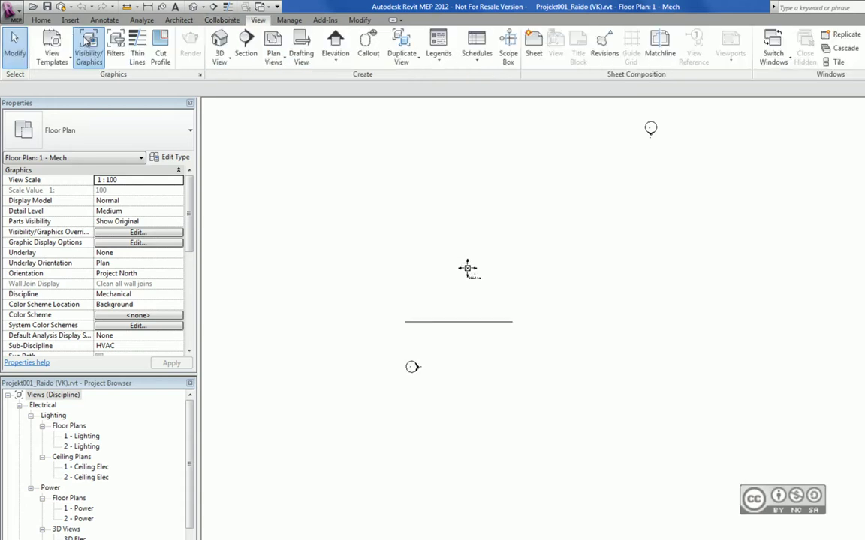
pyautogui.press('v')
pyautogui.press('v')
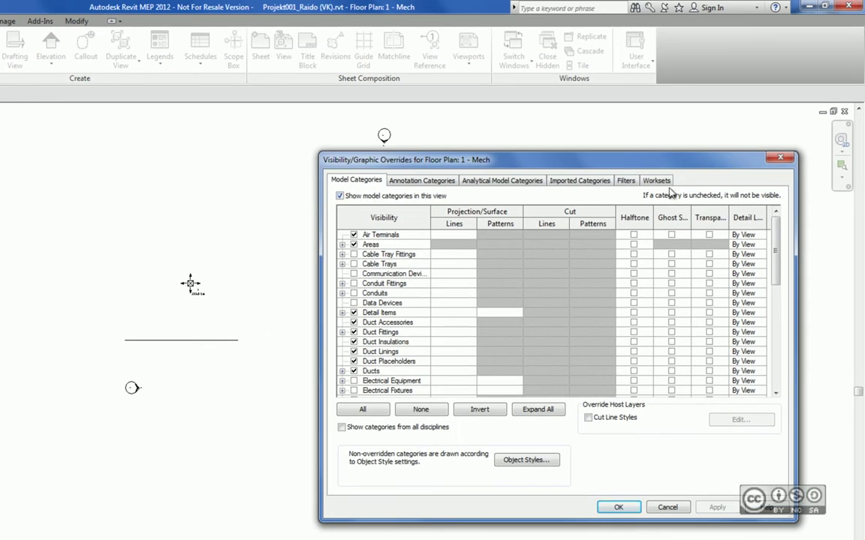
pyautogui.click(660, 183)
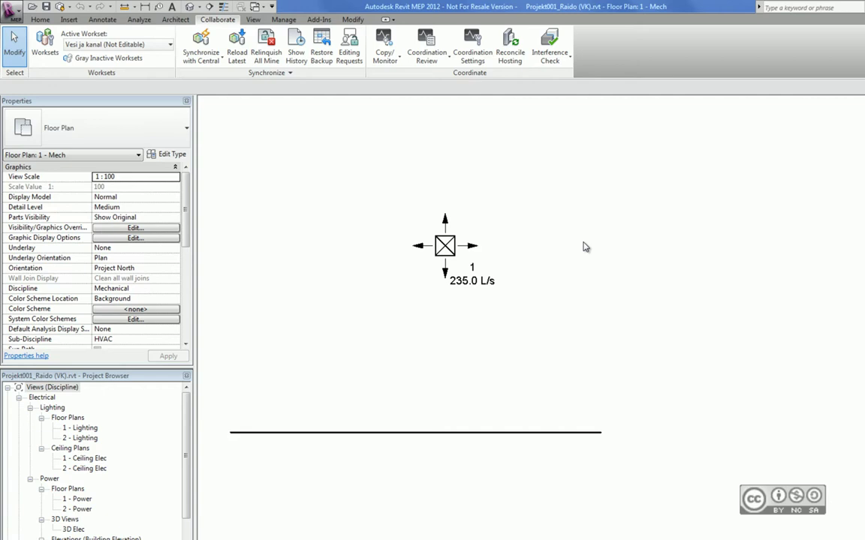
# Pan the plan left and confirm Vesi ja kanal is Editable with you as owner.
pyautogui.moveTo(586, 247); pyautogui.dragTo(518, 247, button='middle')
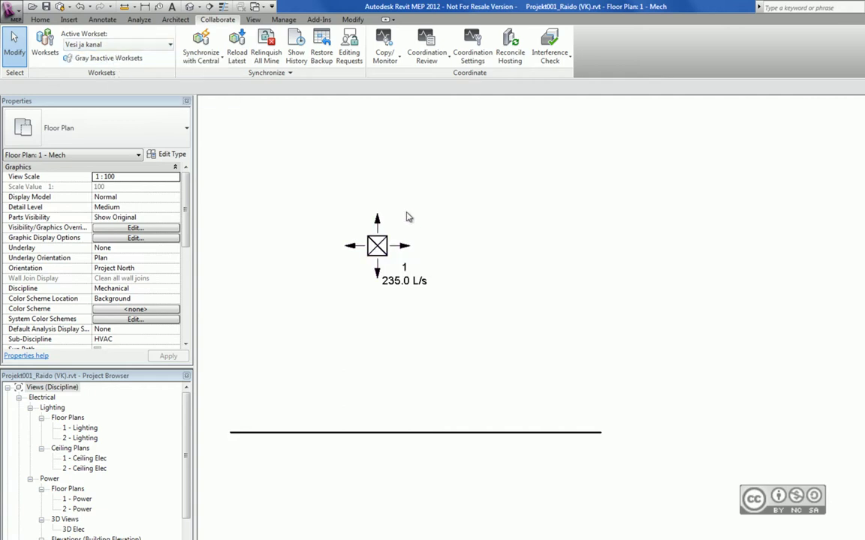
pyautogui.click(43, 43)
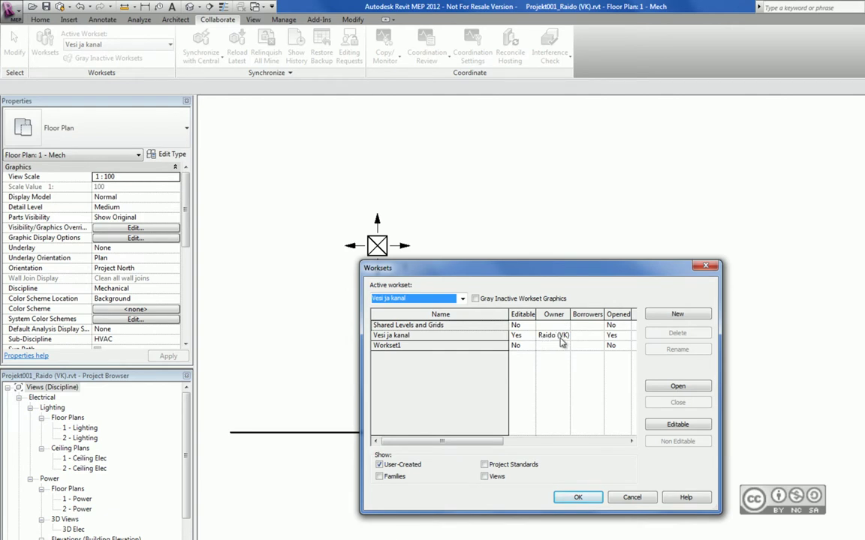
pyautogui.press('Return')
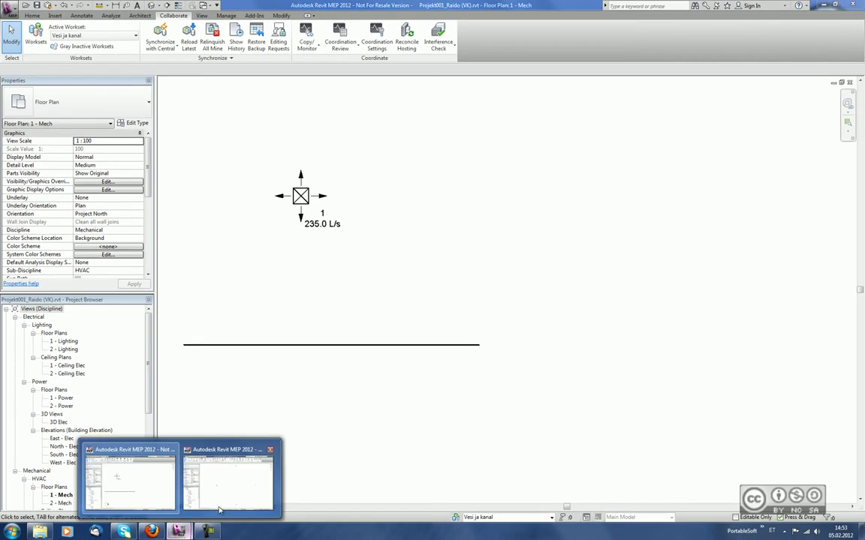
# Switch to Projekt001_Elekter.rvt and verify its Username setting in Options.
pyautogui.click(219, 509)
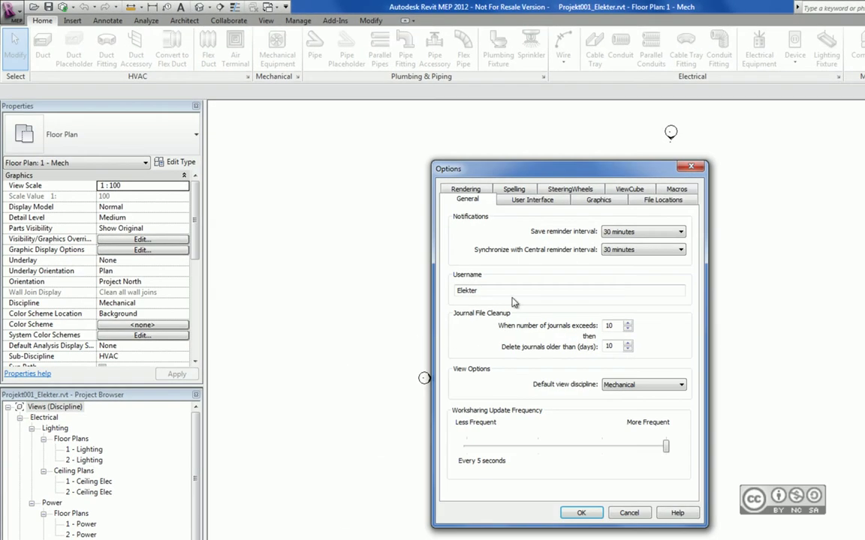
pyautogui.click(512, 293)
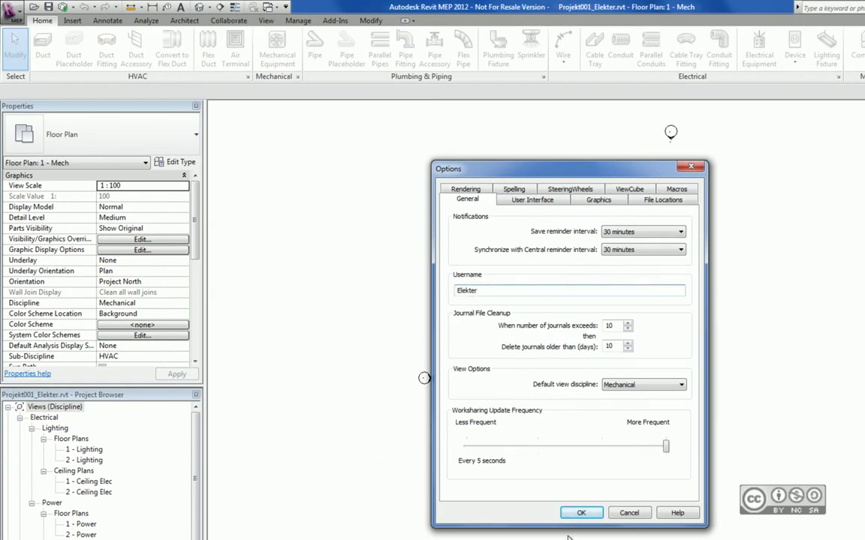
pyautogui.click(578, 513)
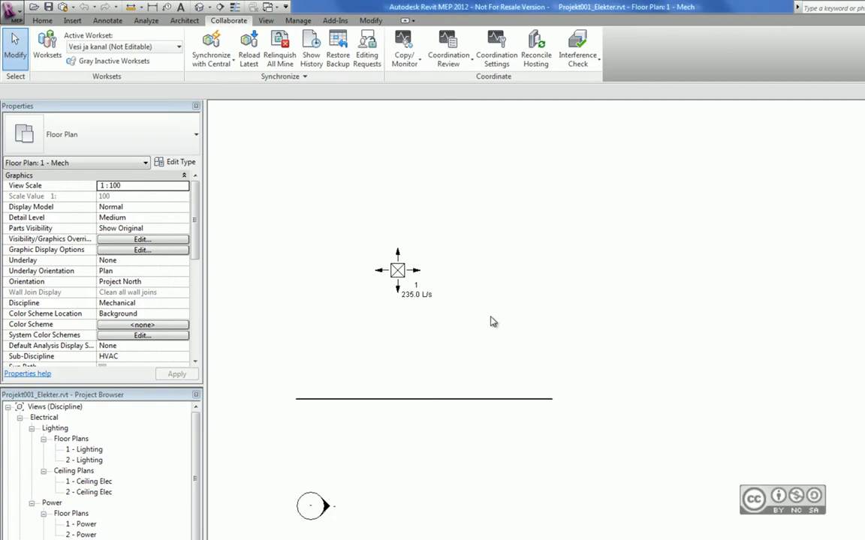
# Try moving the supply air diffuser left, then place an editing request to its owner.
pyautogui.click(397, 270)
pyautogui.moveTo(398, 270); pyautogui.dragTo(359, 270)
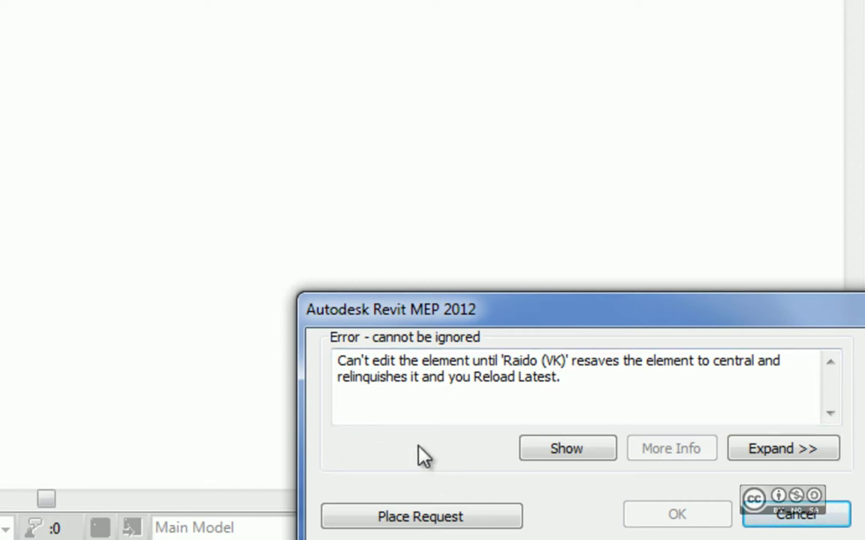
pyautogui.click(417, 518)
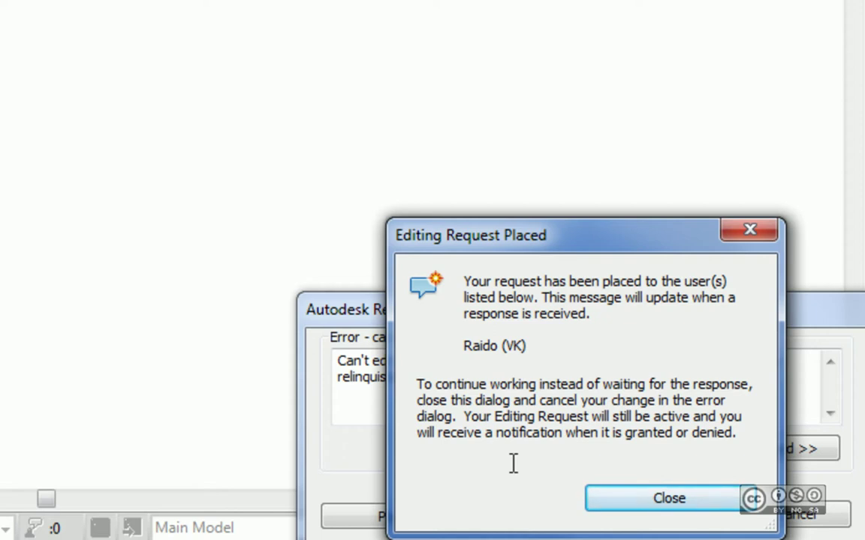
pyautogui.click(690, 508)
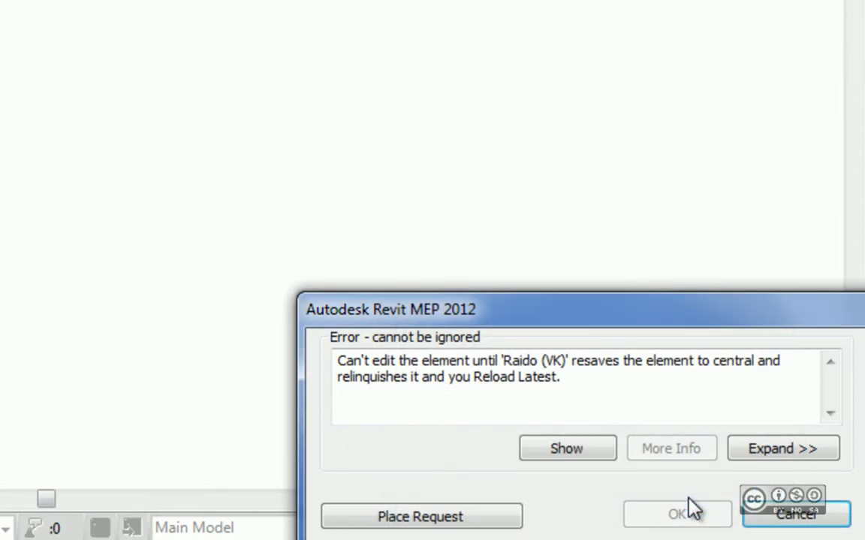
pyautogui.click(811, 518)
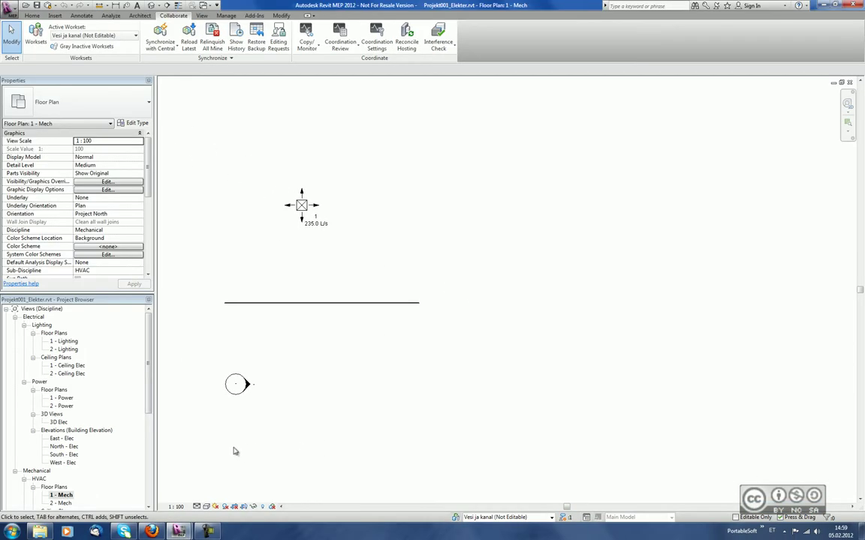
# Switch to the owner's session and dismiss the Editing Request Received notice.
pyautogui.click(116, 447)
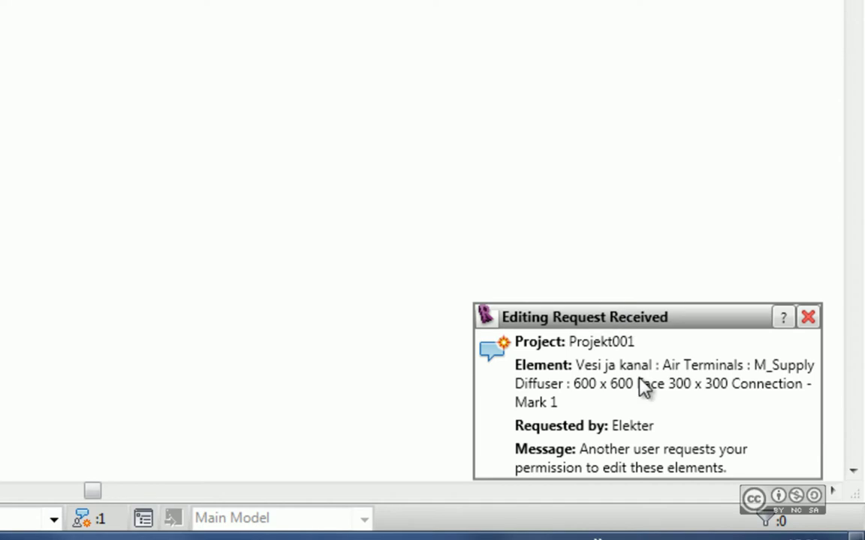
pyautogui.click(808, 318)
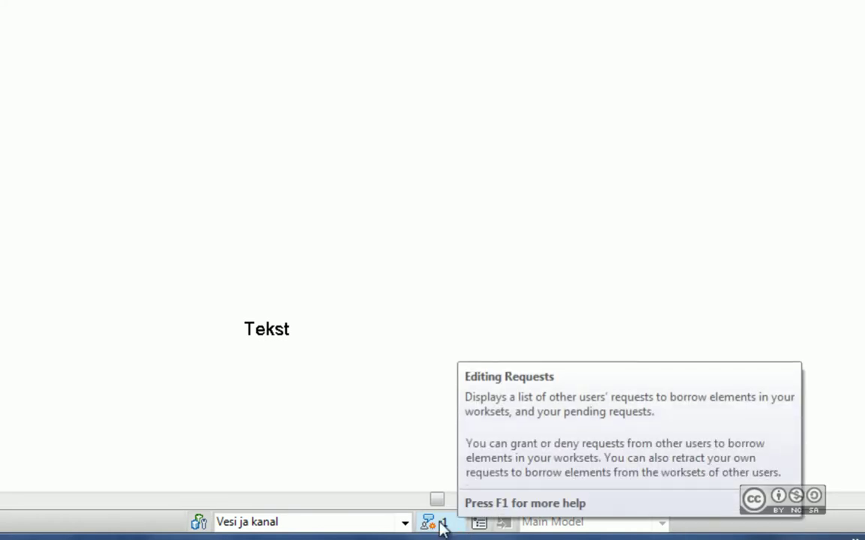
# Grant the pending editing request for the M_Supply Diffuser, Mark 1, in Editing Requests.
pyautogui.click(441, 525)
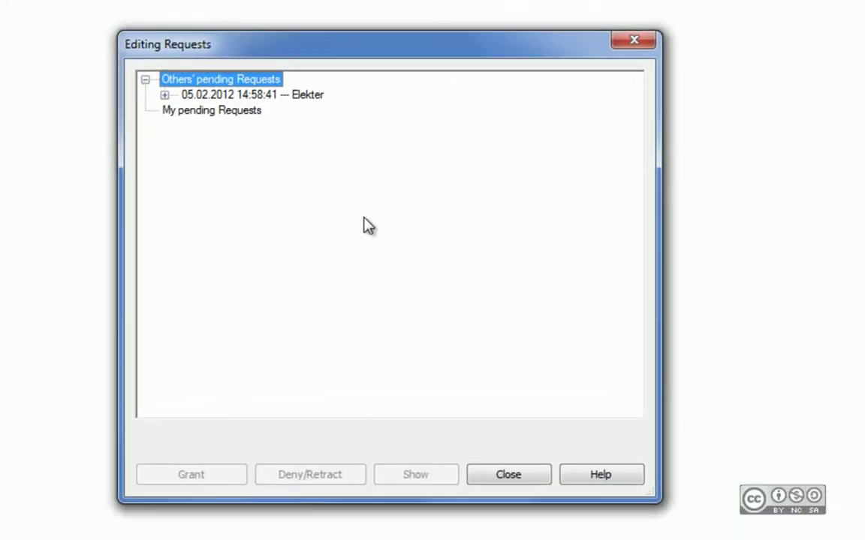
pyautogui.click(165, 95)
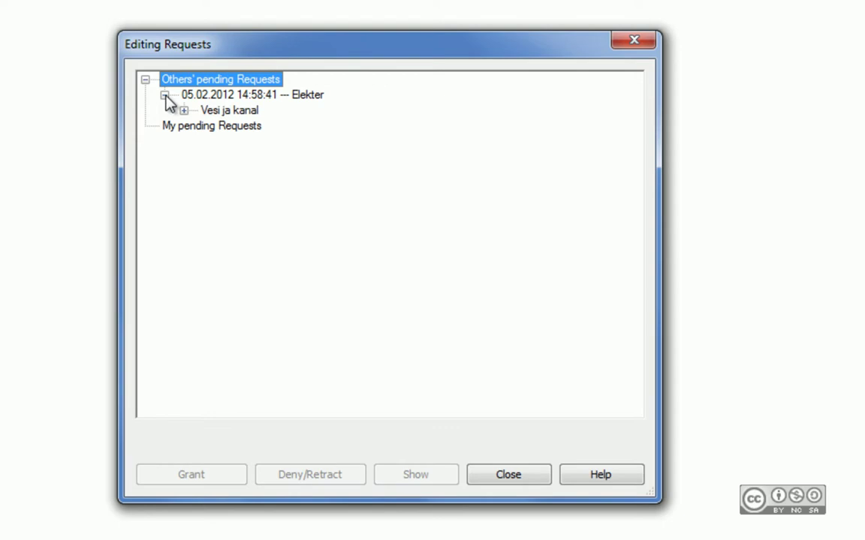
pyautogui.click(183, 111)
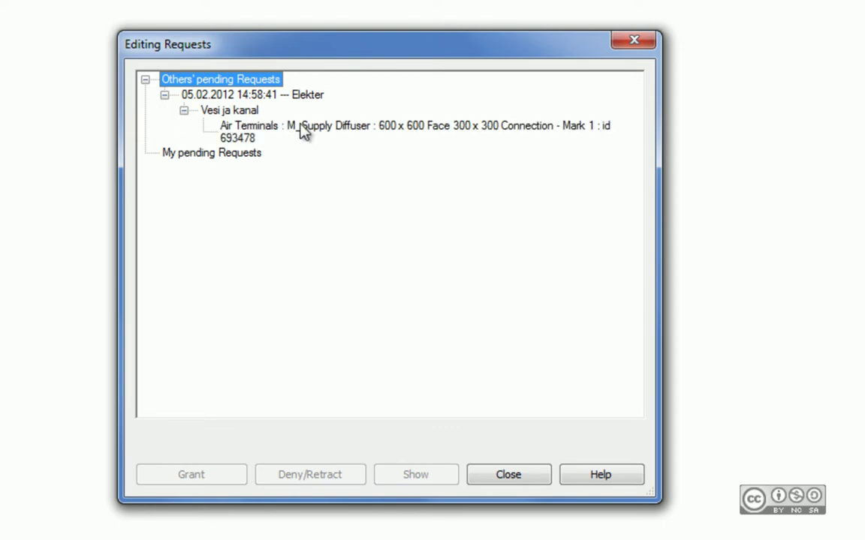
pyautogui.click(272, 98)
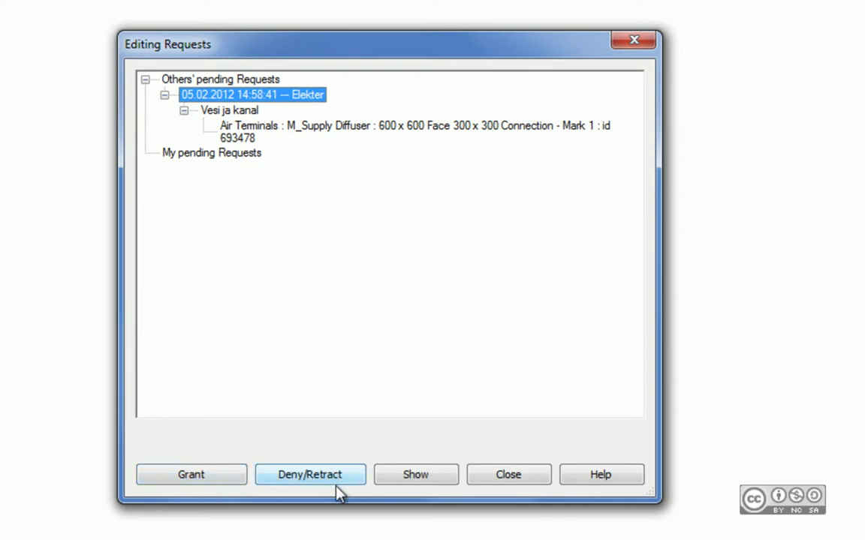
pyautogui.click(182, 486)
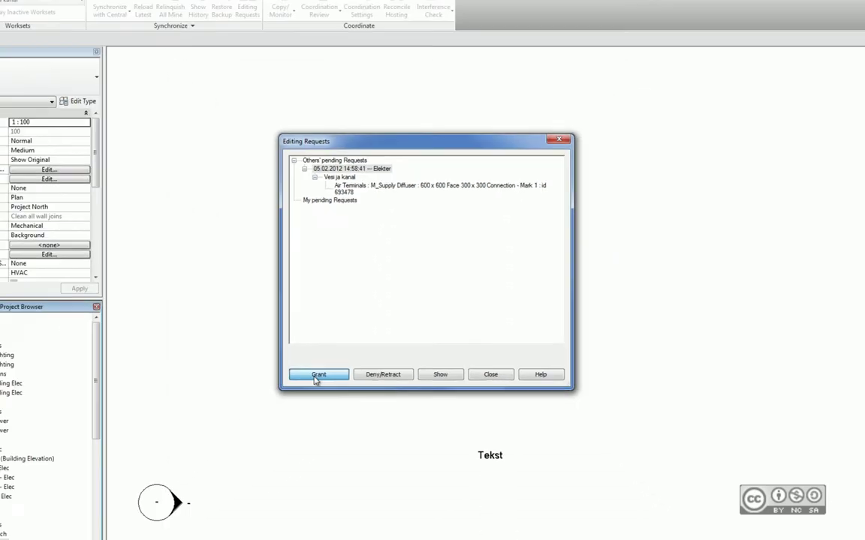
pyautogui.click(493, 359)
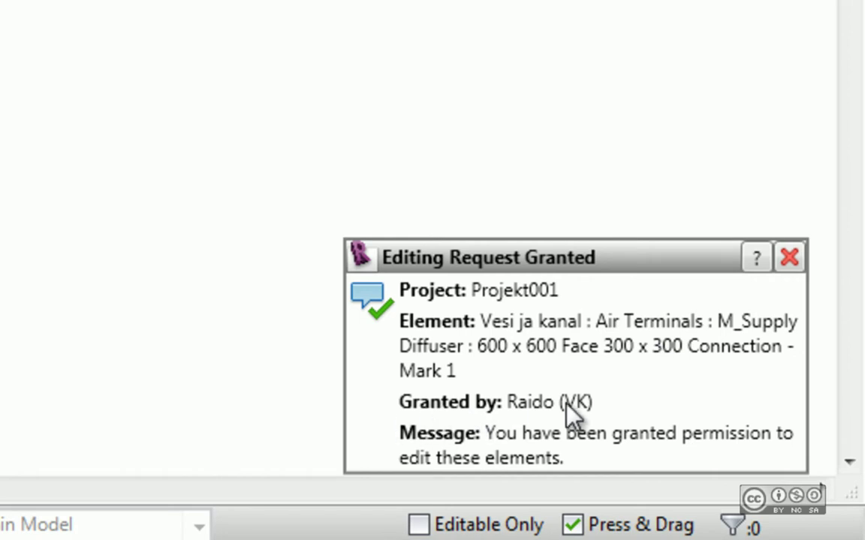
# Dismiss the Editing Request Granted notice and move the supply diffuser further left.
pyautogui.click(789, 258)
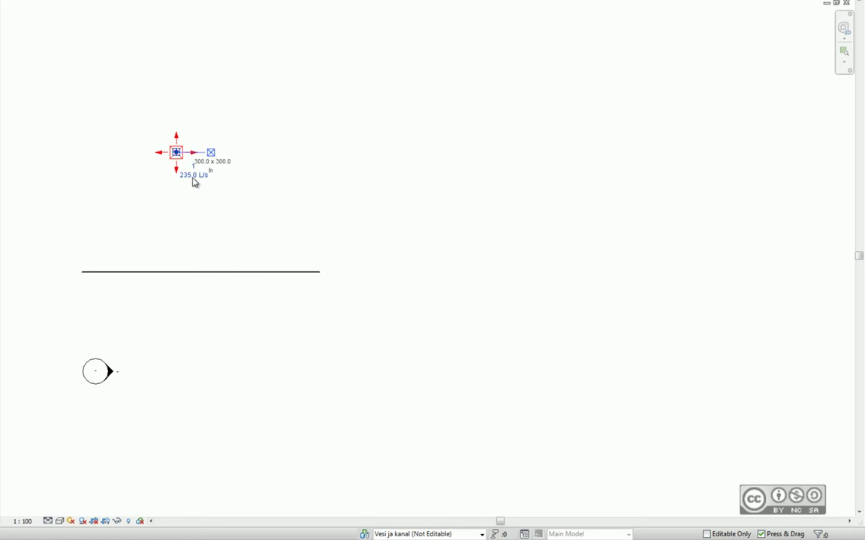
pyautogui.keyDown('ctrl'); pyautogui.moveTo(176, 152); pyautogui.dragTo(148, 160); pyautogui.keyUp('ctrl')
pyautogui.click(249, 155)
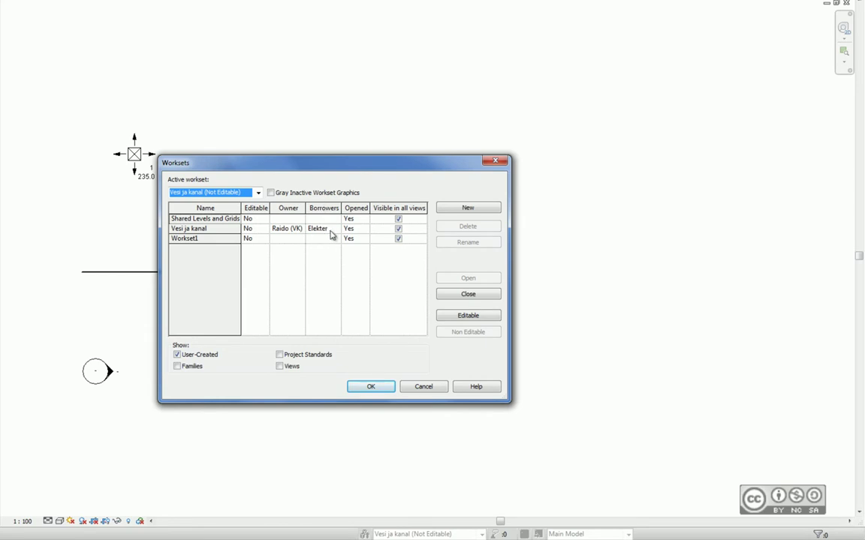
# Close the Worksets dialog that shows Vesi ja kanal borrowed by this user.
pyautogui.press('Return')
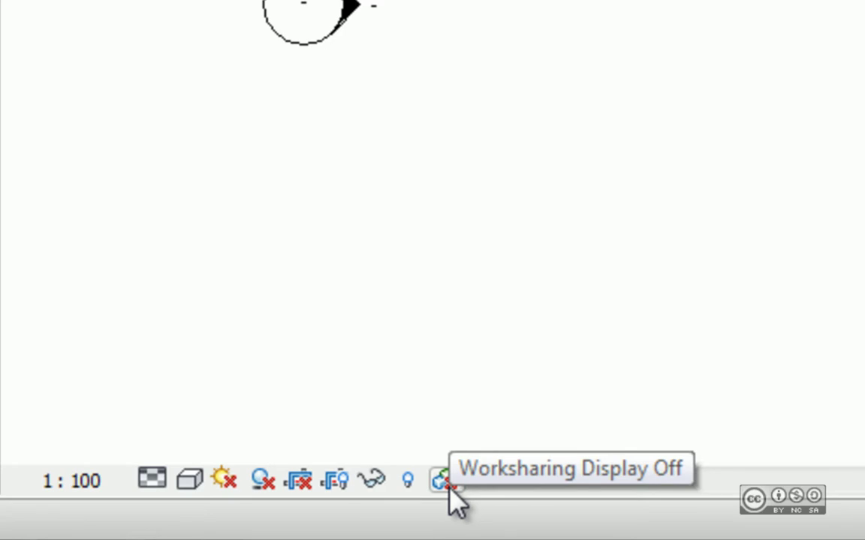
# Colour the plan by Owners, then by Worksets, and open Worksharing Display Settings.
pyautogui.click(445, 482)
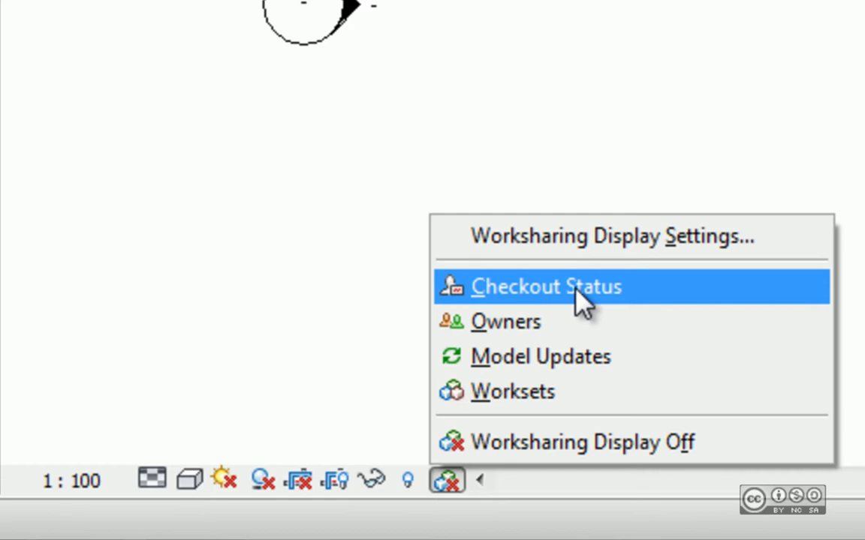
pyautogui.click(517, 329)
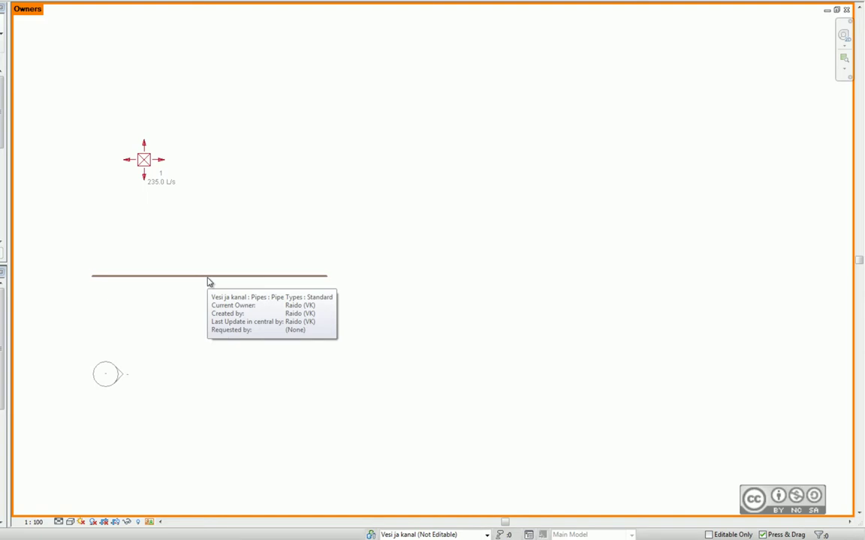
pyautogui.moveTo(143, 160)
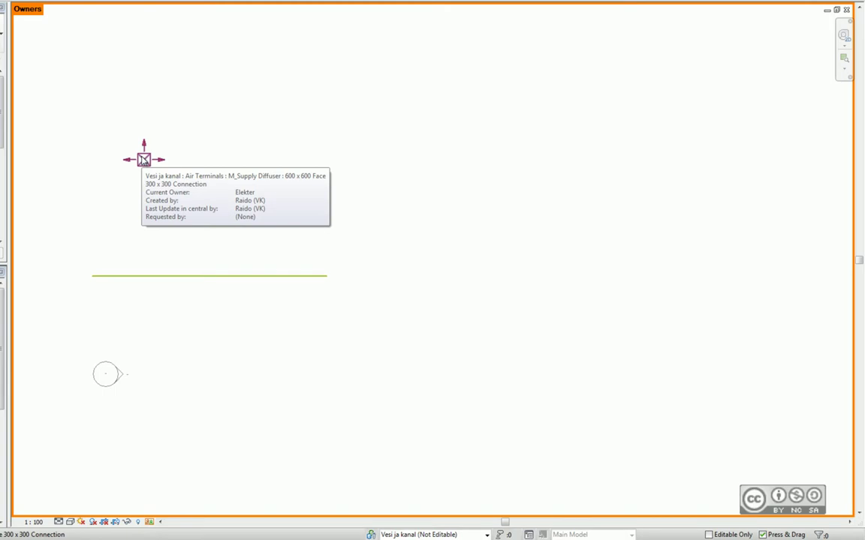
pyautogui.click(150, 522)
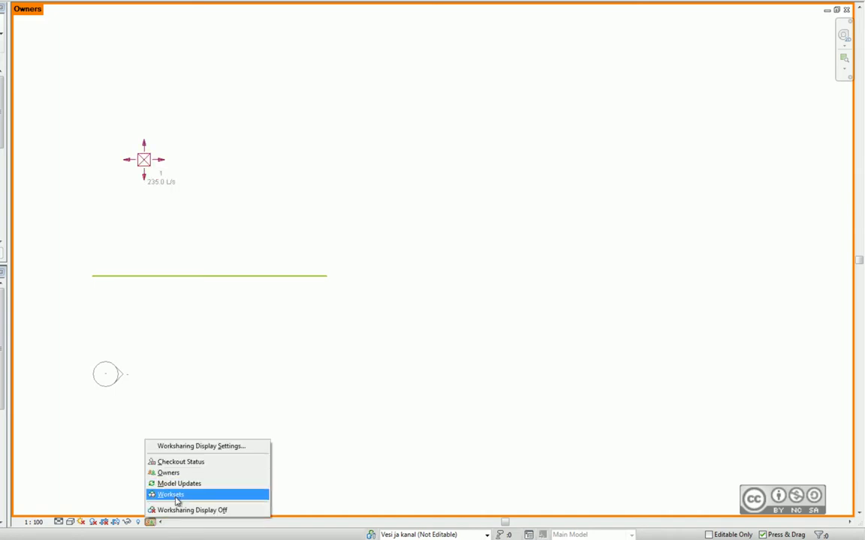
pyautogui.click(169, 494)
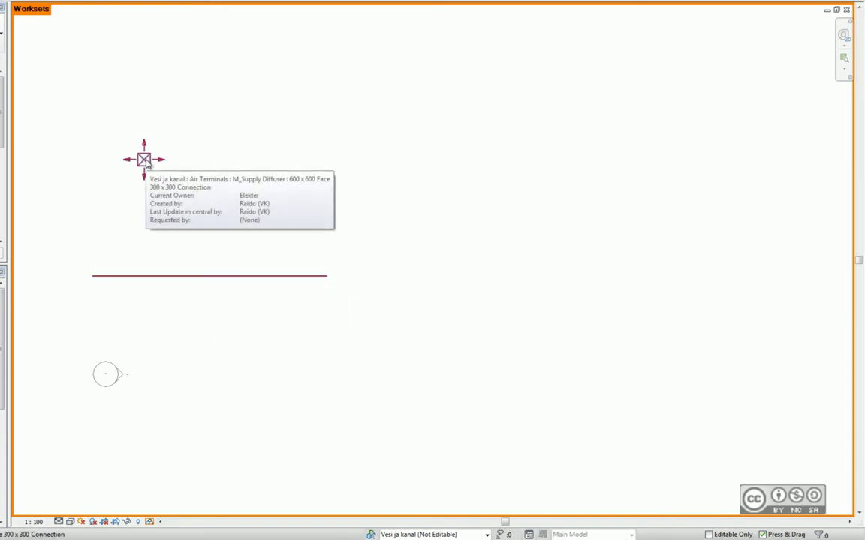
pyautogui.click(149, 523)
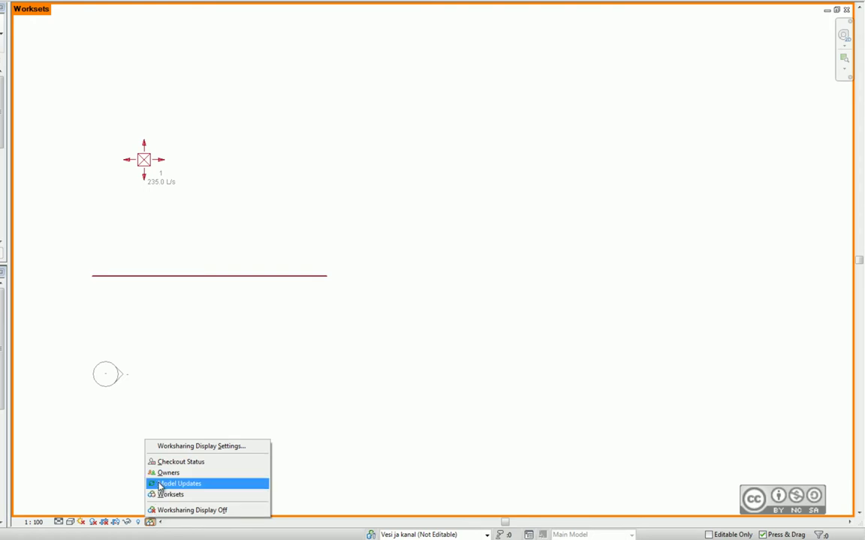
pyautogui.click(199, 447)
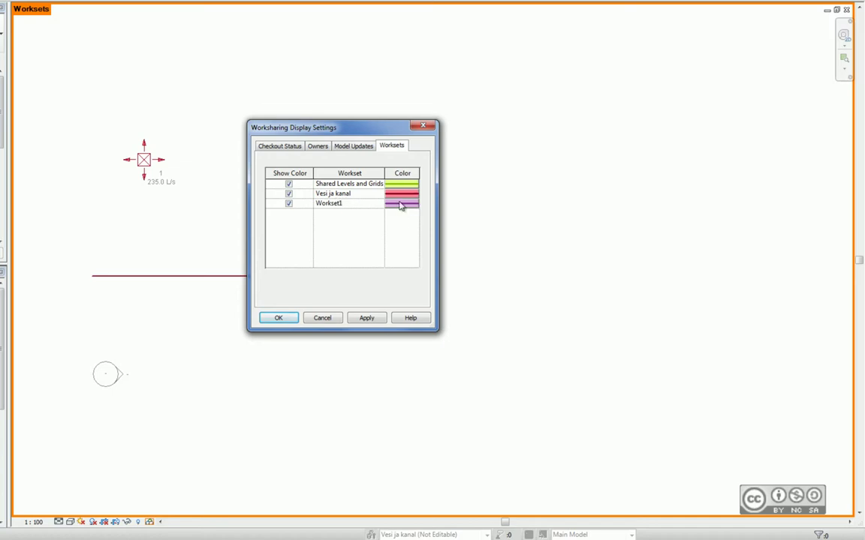
# Review the Owners, Checkout Status and Model Updates colour tabs, then cancel without changes.
pyautogui.click(318, 147)
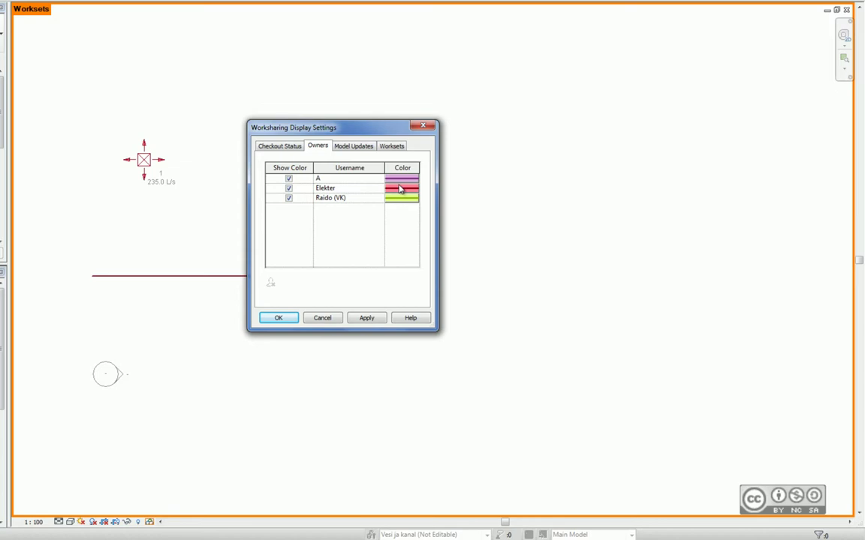
pyautogui.click(274, 147)
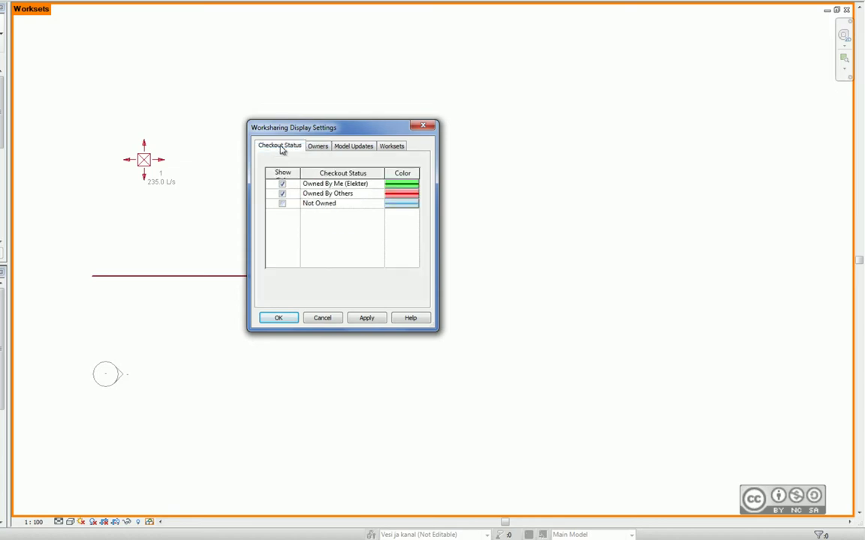
pyautogui.click(353, 148)
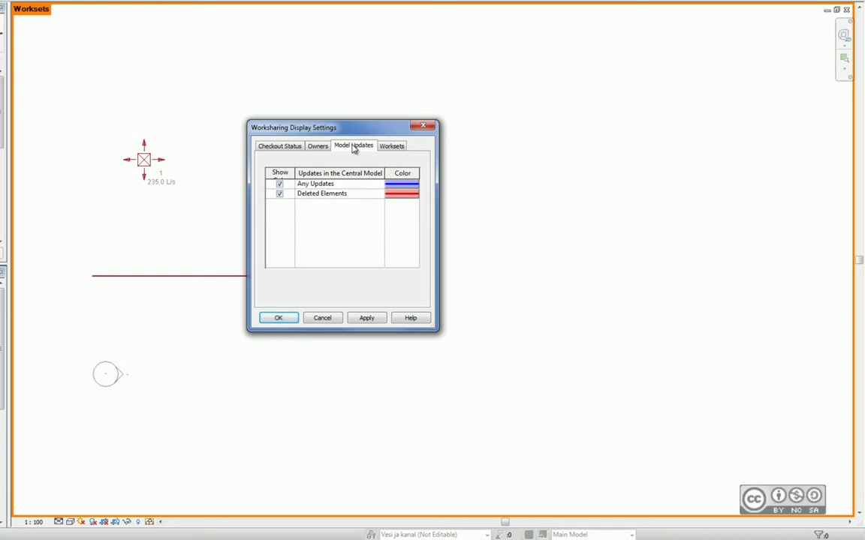
pyautogui.click(328, 319)
pyautogui.click(150, 521)
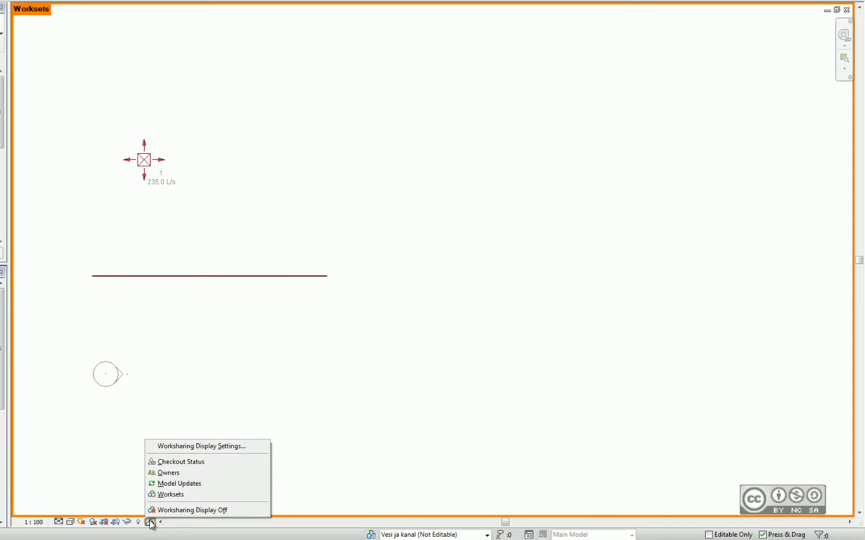
# Turn Worksharing Display off and open the project's Worksets list.
pyautogui.click(196, 515)
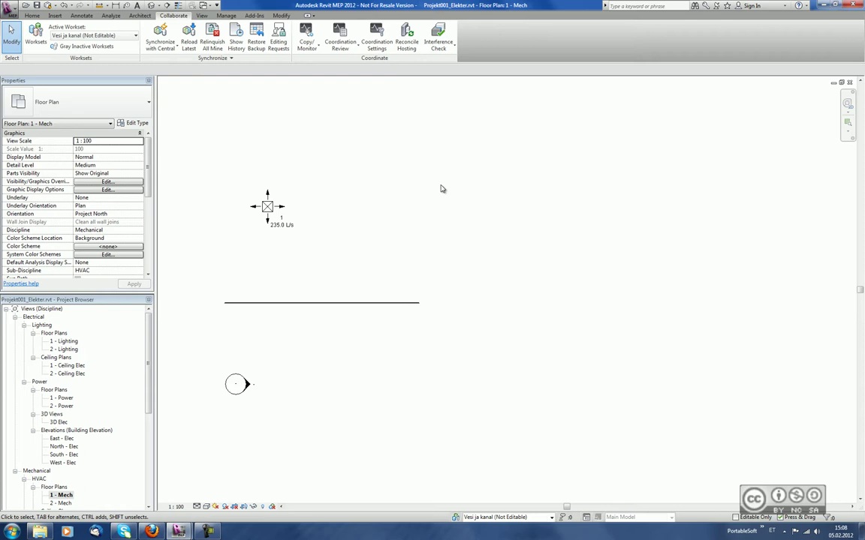
pyautogui.click(35, 34)
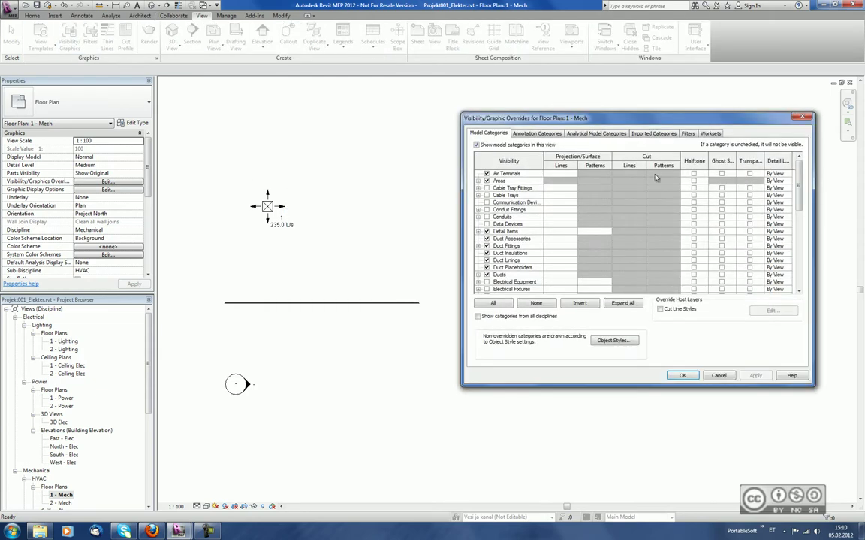
# Show per-workset visibility for the 1 - Mech plan in Visibility/Graphics.
pyautogui.click(711, 134)
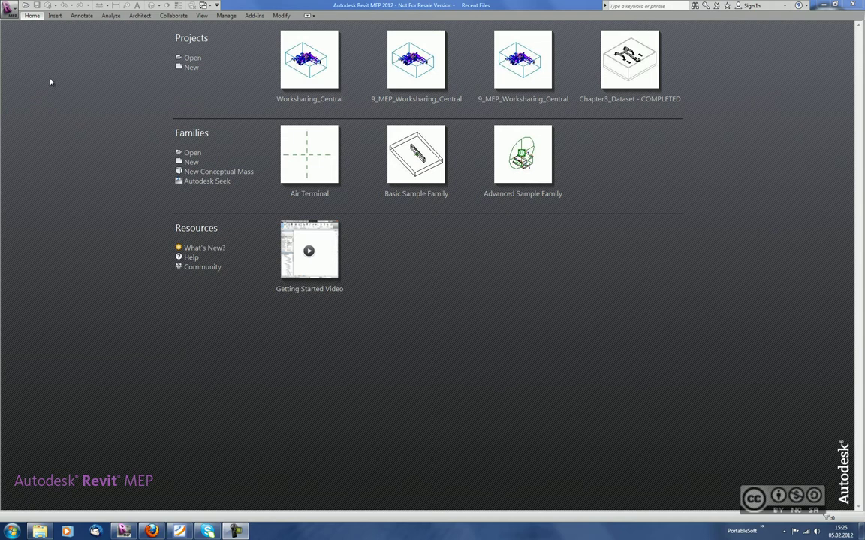
# Open Worksharing_Central.rvt as a new local copy, Worksharing_Central_VK.rvt.
pyautogui.click(26, 6)
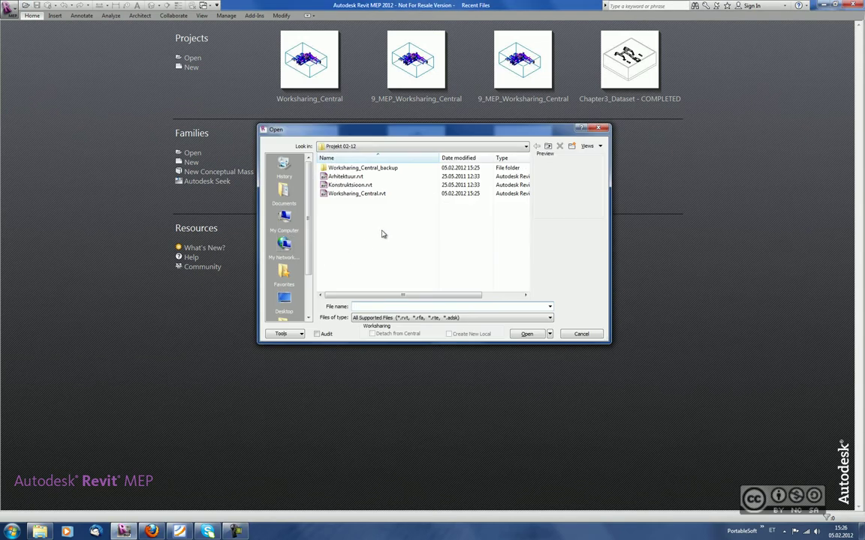
pyautogui.click(358, 194)
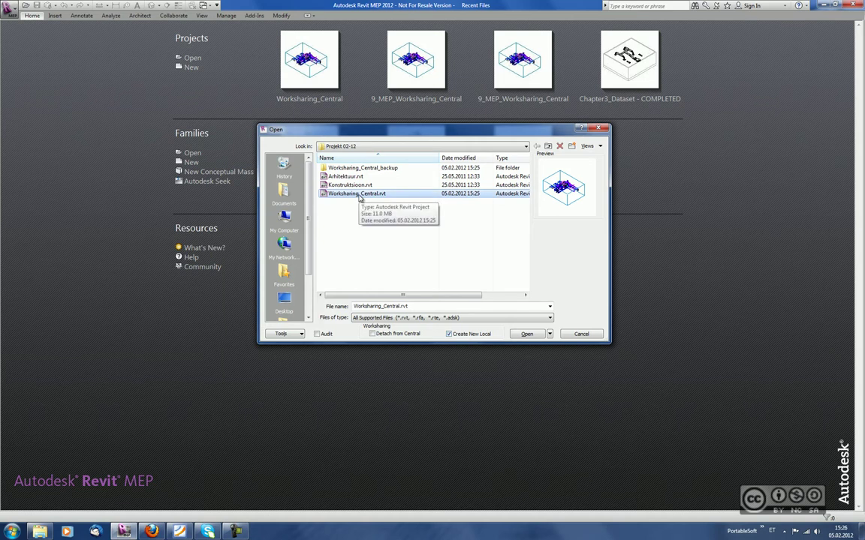
pyautogui.click(527, 334)
pyautogui.click(7, 9)
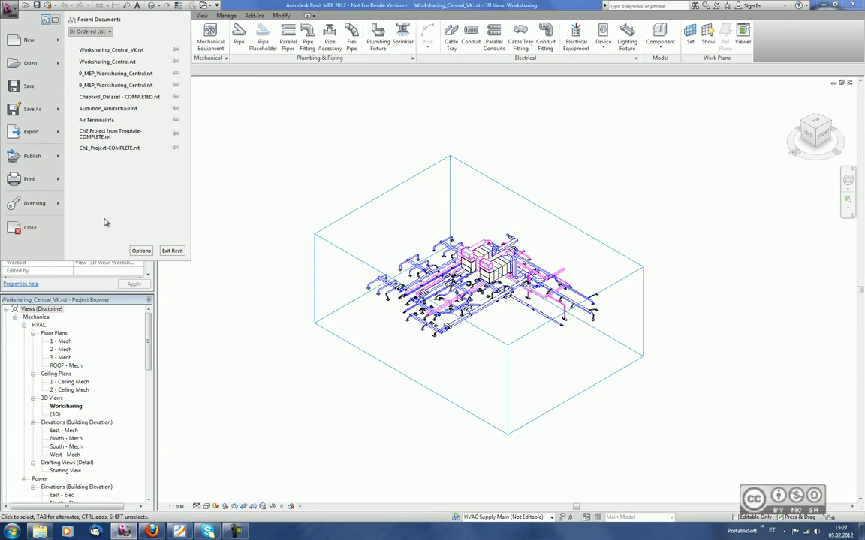
# Check username VK and the default user files folder in Options, then open Documents in Explorer.
pyautogui.click(141, 251)
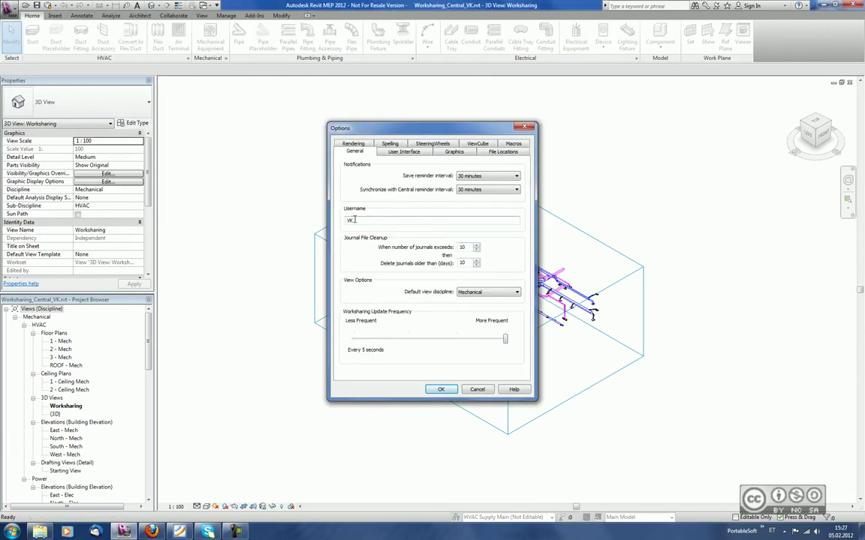
pyautogui.press('Return')
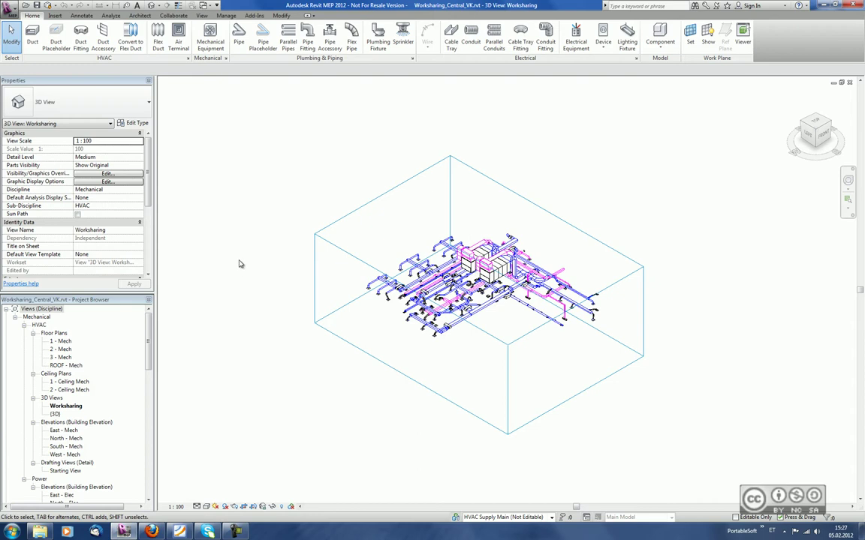
pyautogui.hotkey('alt', 'f')
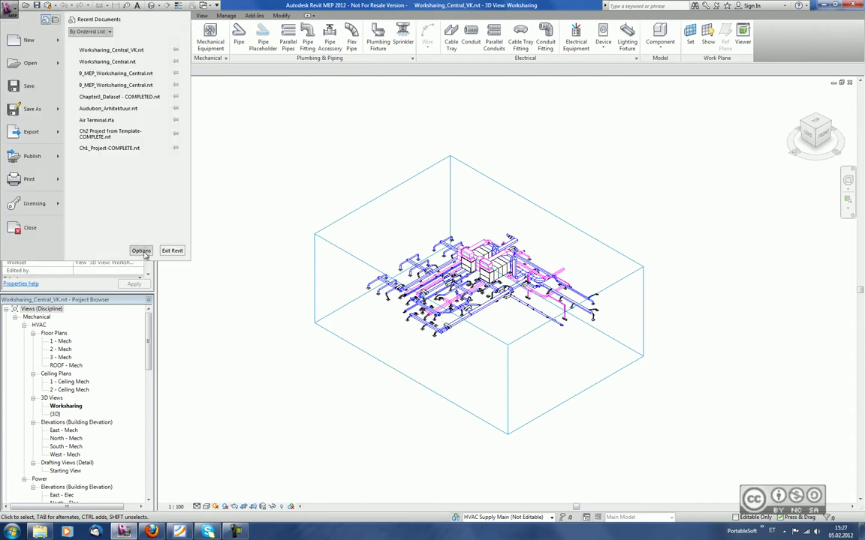
pyautogui.click(141, 249)
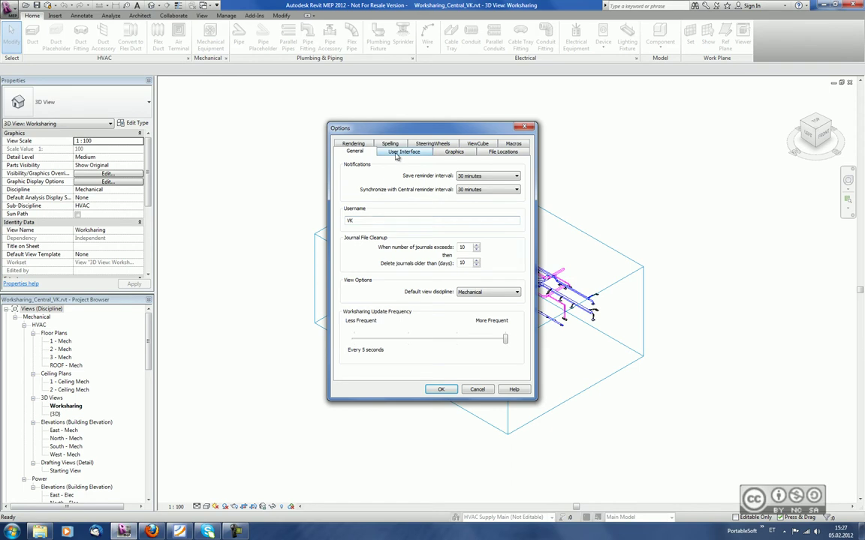
pyautogui.click(493, 153)
pyautogui.click(433, 196)
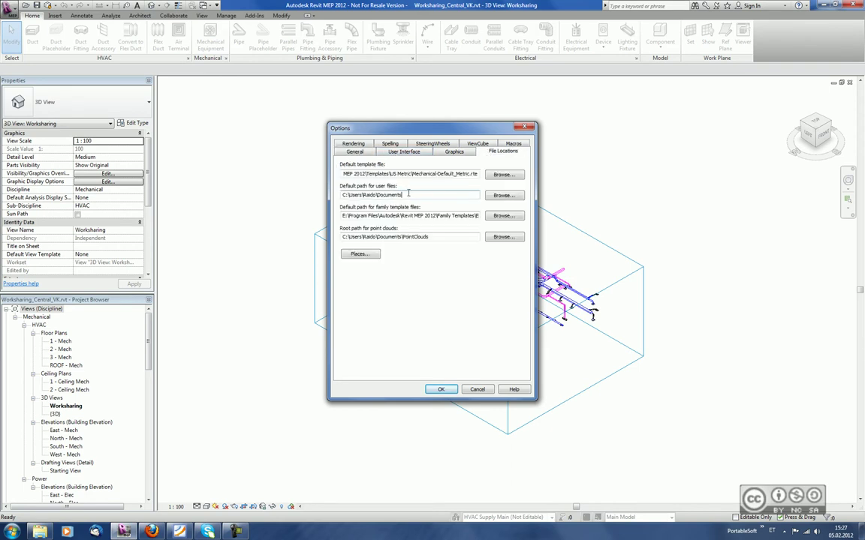
pyautogui.click(440, 389)
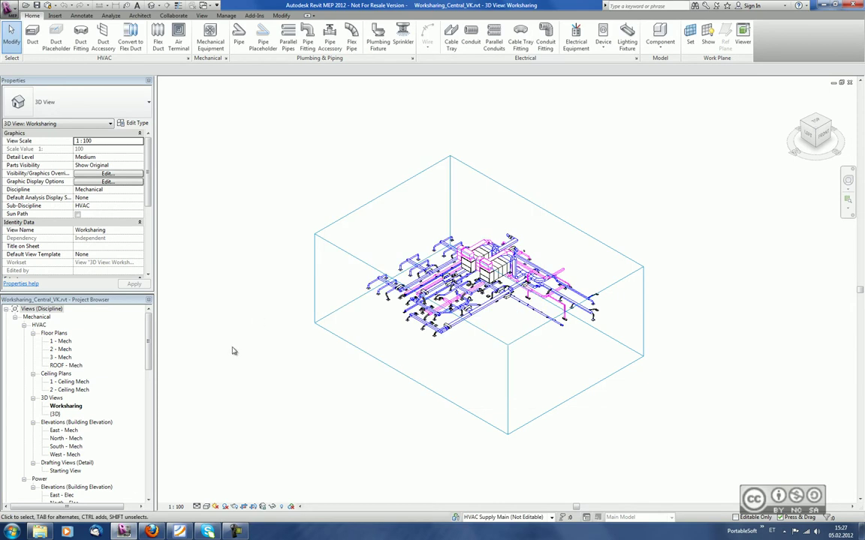
pyautogui.click(44, 531)
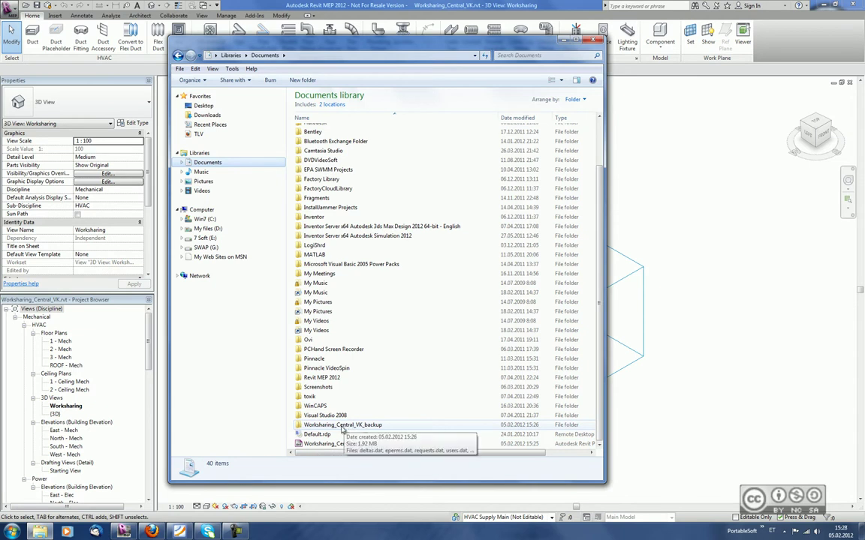
# Close Explorer after checking the Worksharing_Central_VK file and its backup folder.
pyautogui.hotkey('alt', 'F4')
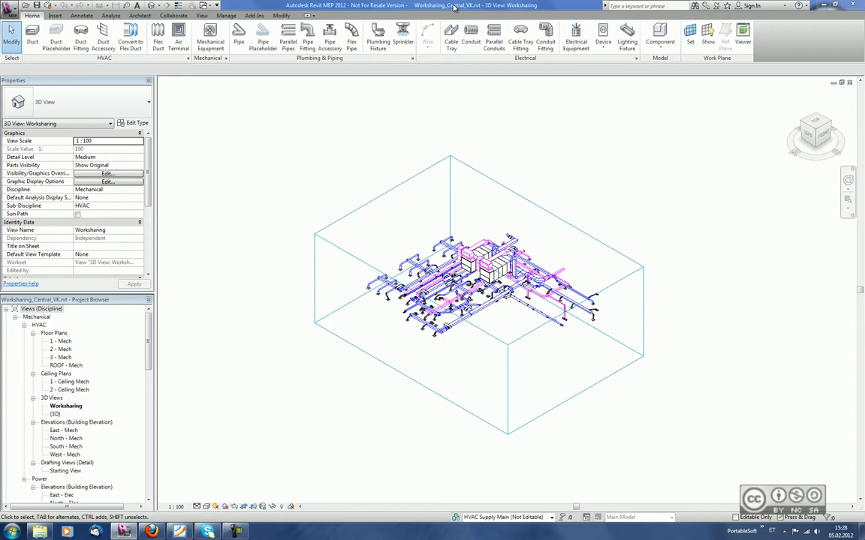
# Save and close the local copy, then rename its file to Worksharing_VK.rvt.
pyautogui.click(849, 82)
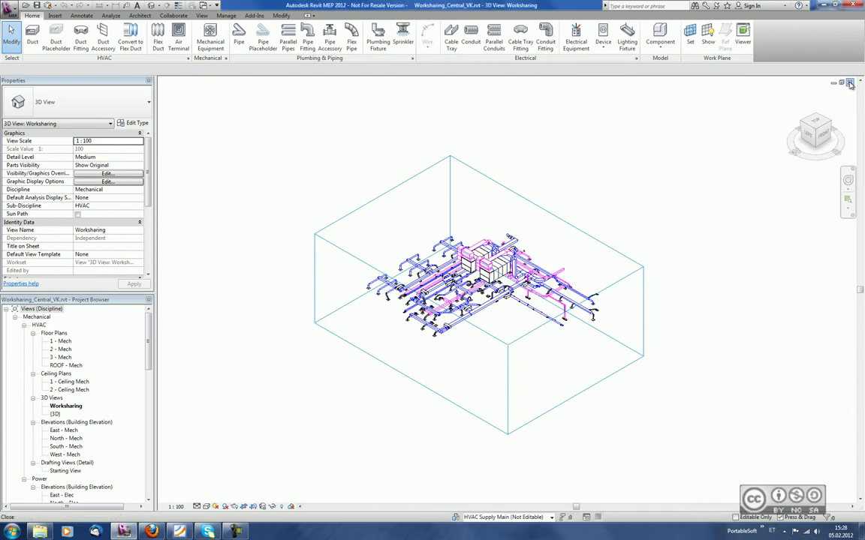
pyautogui.click(352, 242)
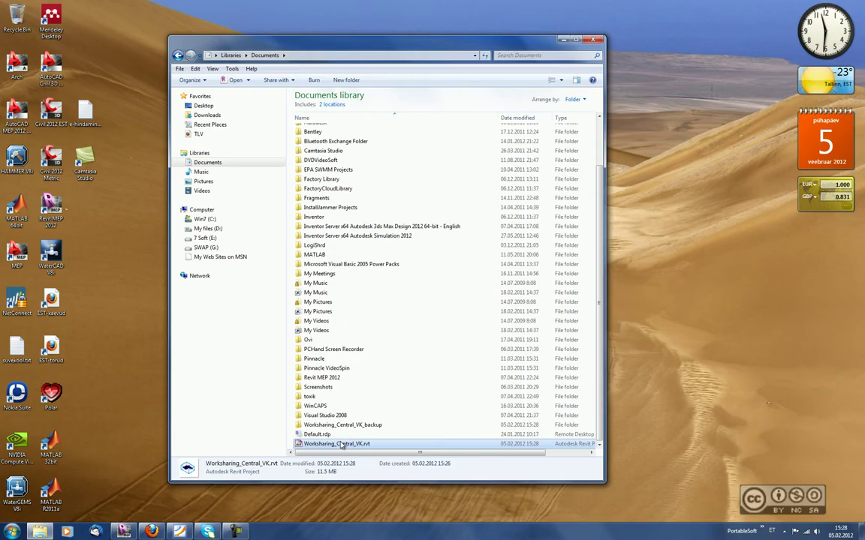
pyautogui.rightClick(345, 444)
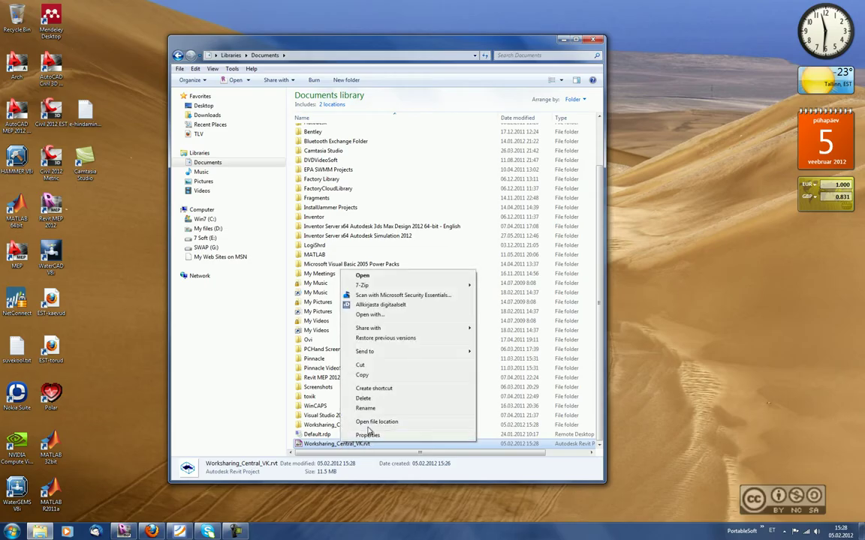
pyautogui.click(365, 408)
pyautogui.press('BackSpace')
pyautogui.press('BackSpace')
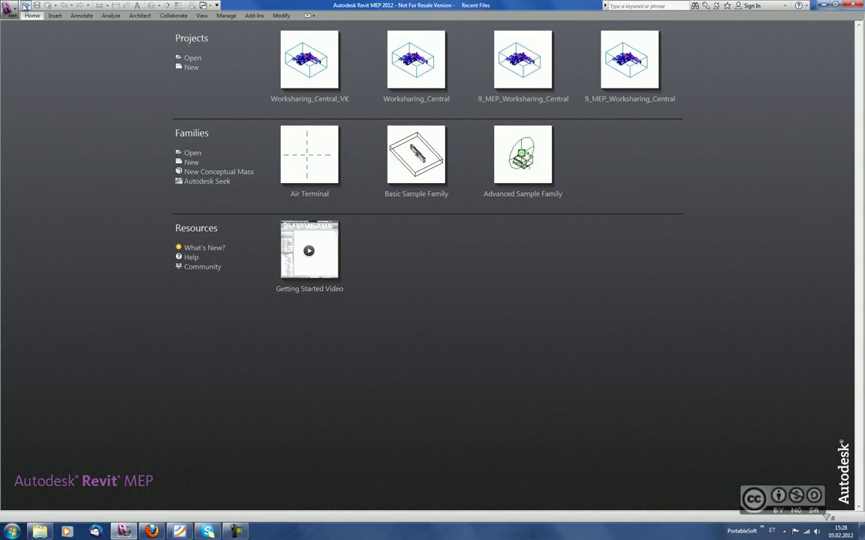
# Reopen Worksharing_VK.rvt from the Documents folder.
pyautogui.click(25, 6)
pyautogui.click(283, 194)
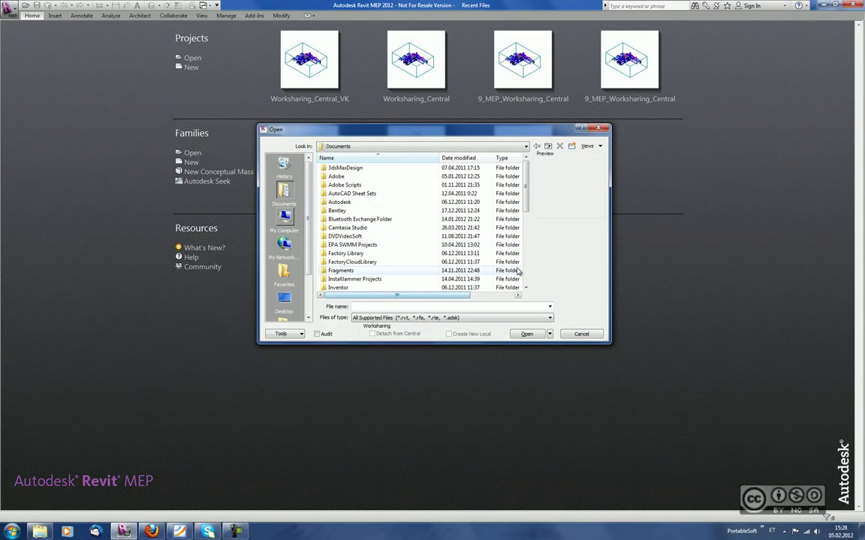
pyautogui.scroll(-10, 527, 213)
pyautogui.doubleClick(349, 276)
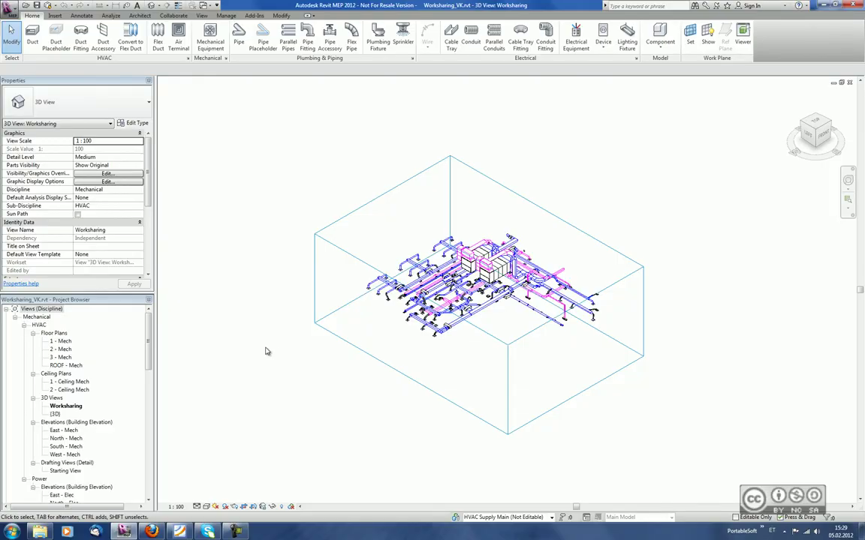
# Set 'Drafting View: Starting View' as the model's starting view, then open and close it to verify.
pyautogui.click(225, 16)
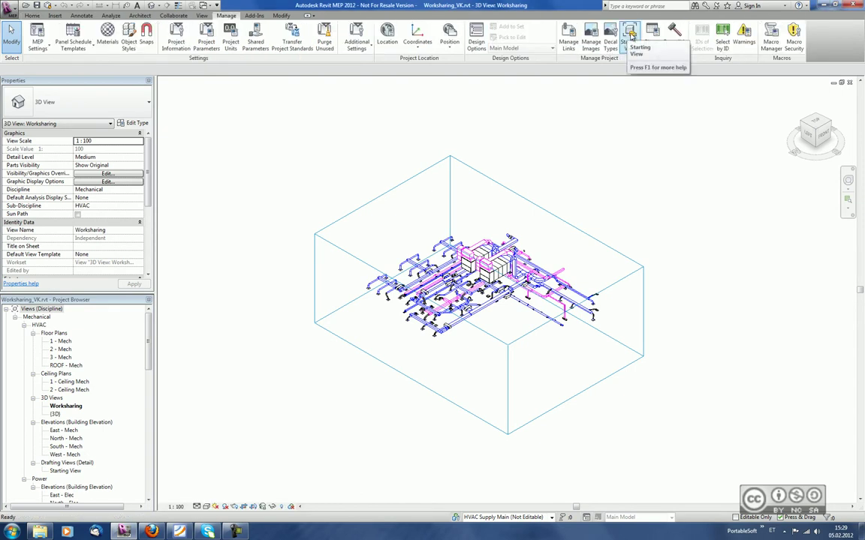
pyautogui.click(630, 34)
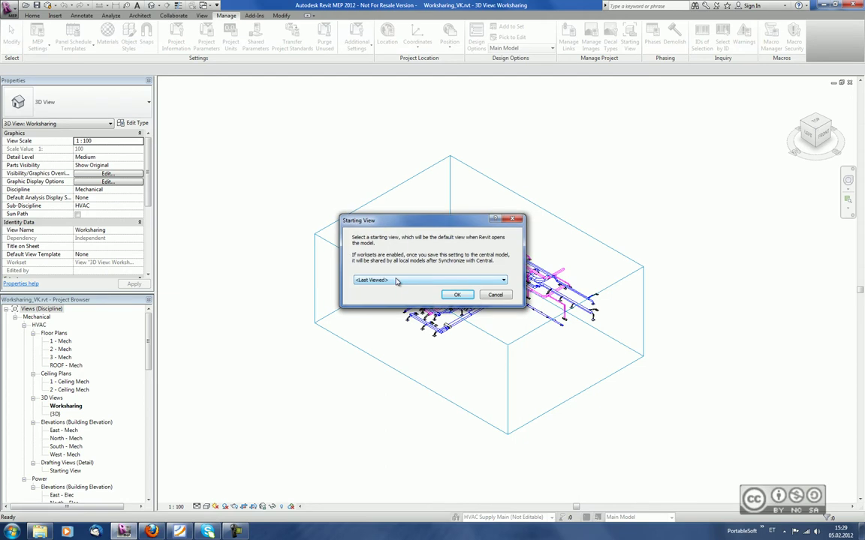
pyautogui.click(397, 281)
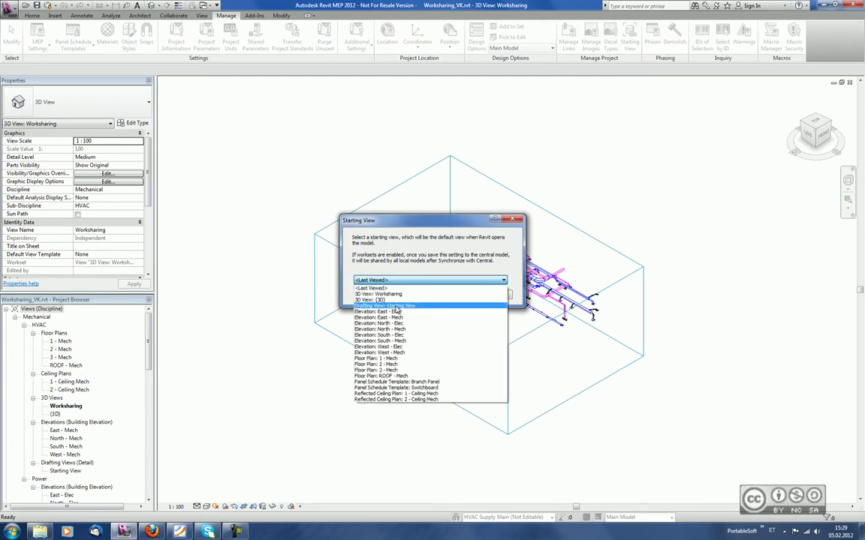
pyautogui.click(396, 307)
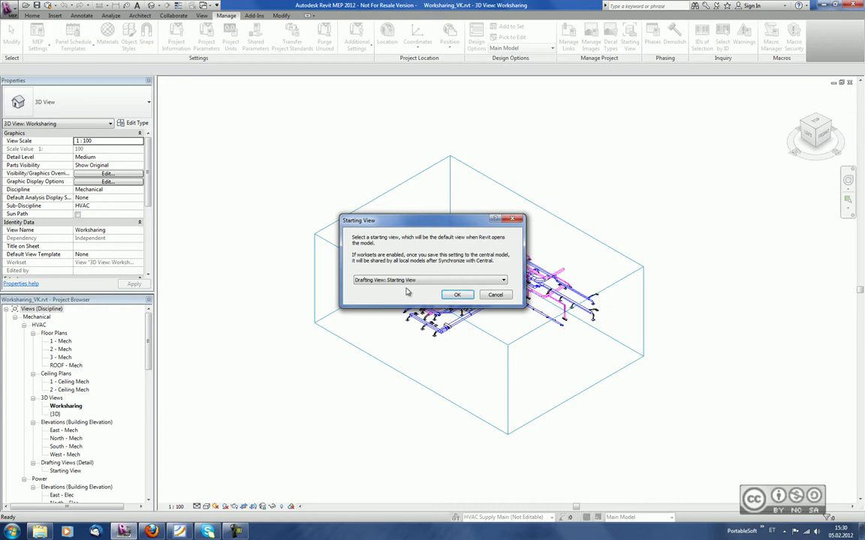
pyautogui.click(455, 295)
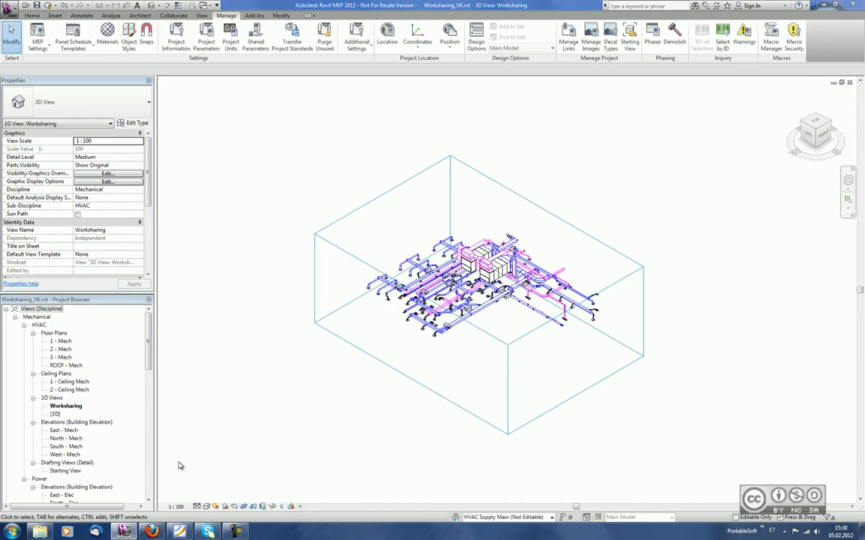
pyautogui.doubleClick(64, 471)
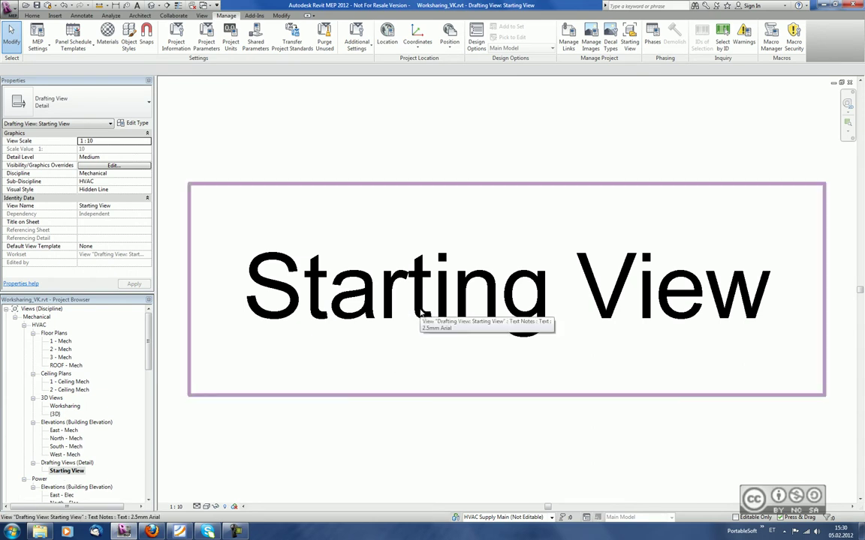
pyautogui.click(850, 84)
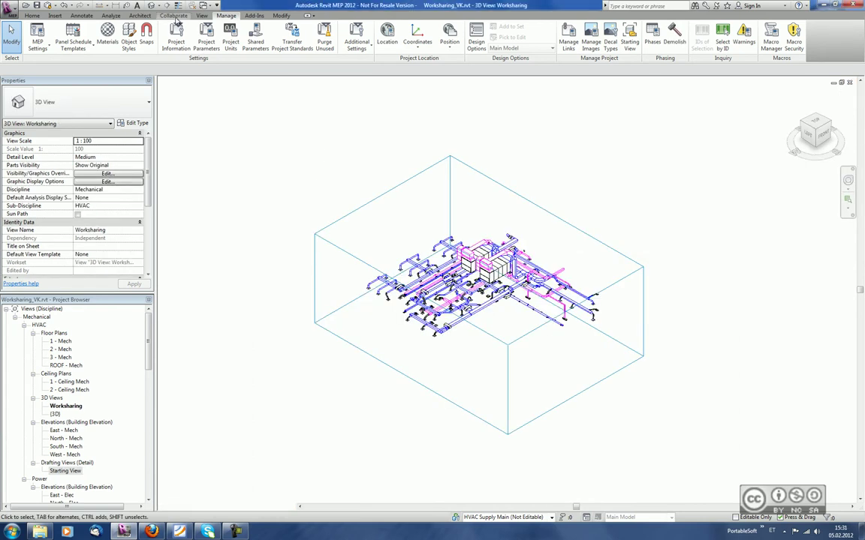
# Run Synchronize and Modify Settings with Save Local File kept checked.
pyautogui.click(160, 17)
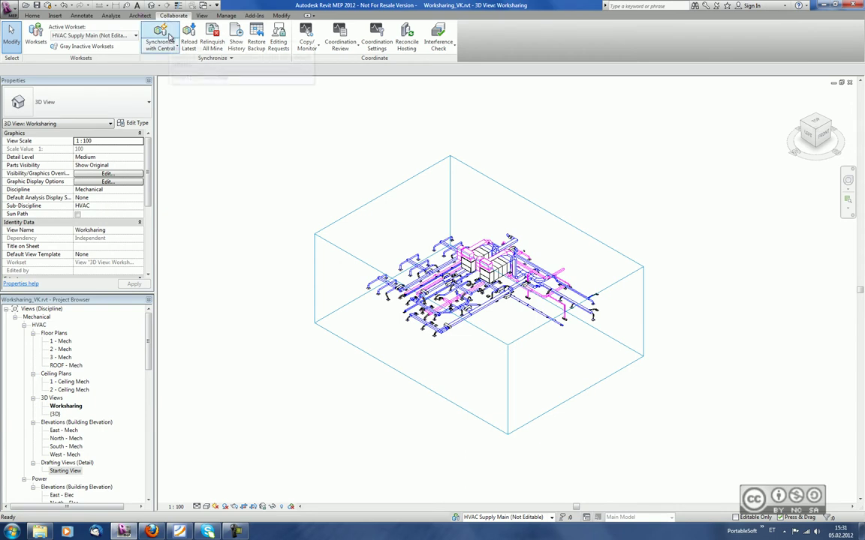
pyautogui.click(160, 46)
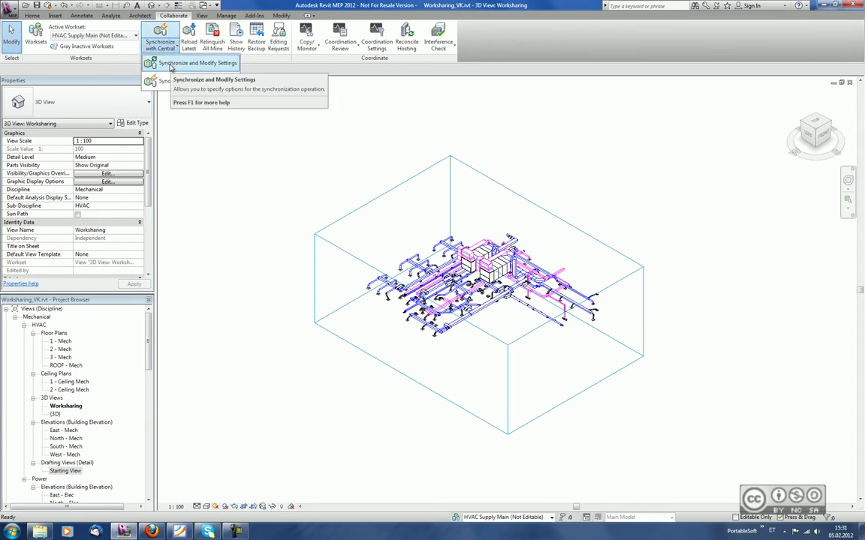
pyautogui.click(172, 65)
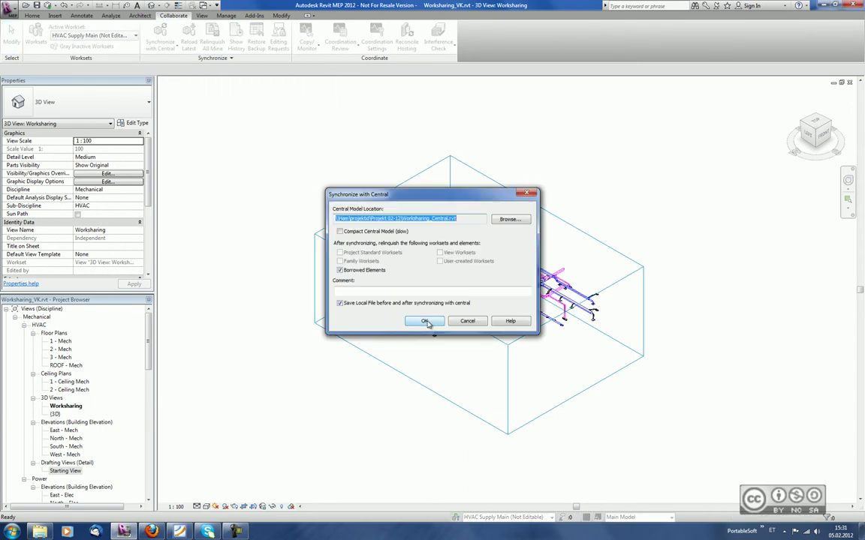
pyautogui.click(426, 322)
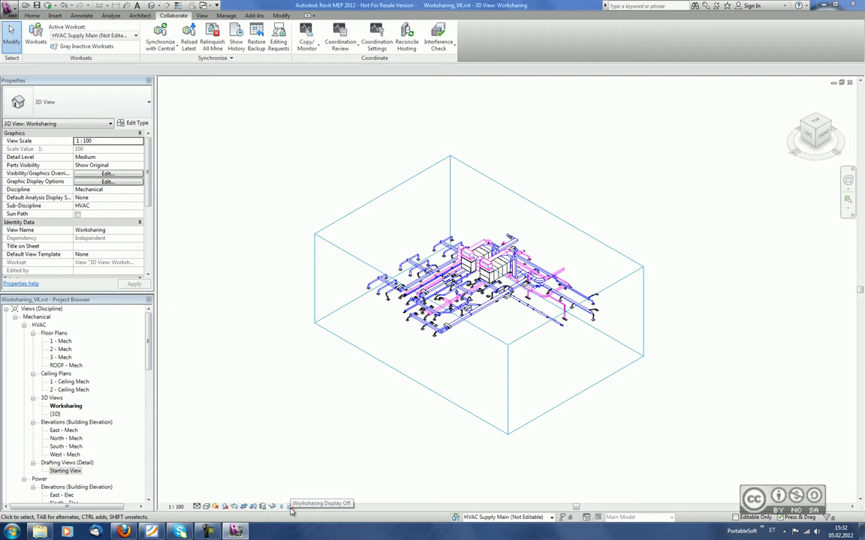
# Review the colour assigned to each workset in Worksharing Display Settings.
pyautogui.click(291, 508)
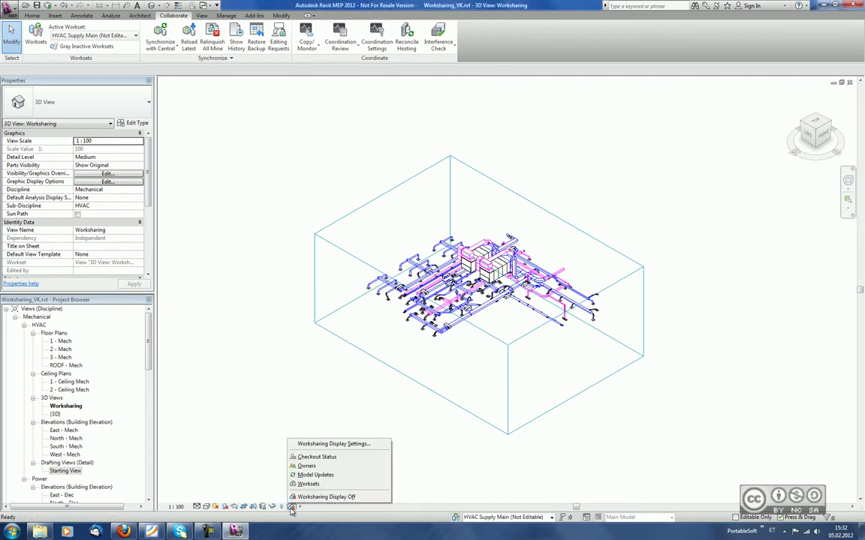
pyautogui.click(326, 448)
pyautogui.click(492, 159)
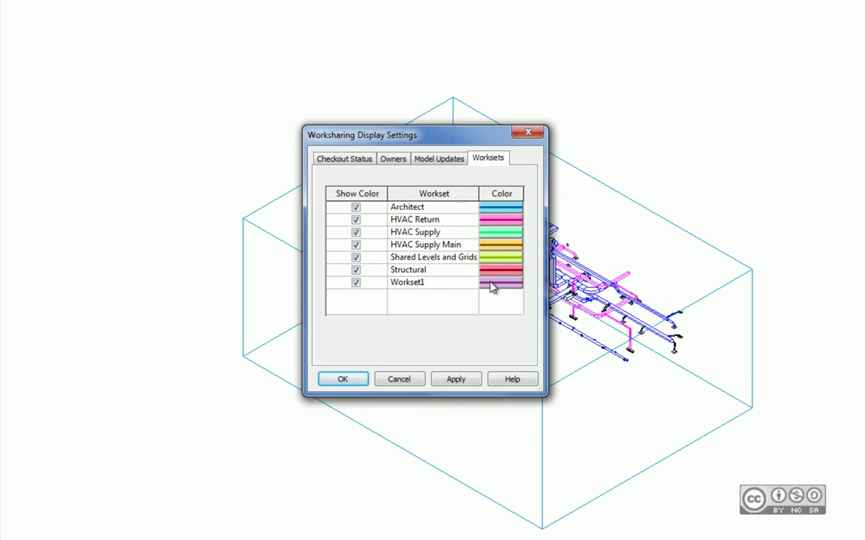
pyautogui.click(340, 382)
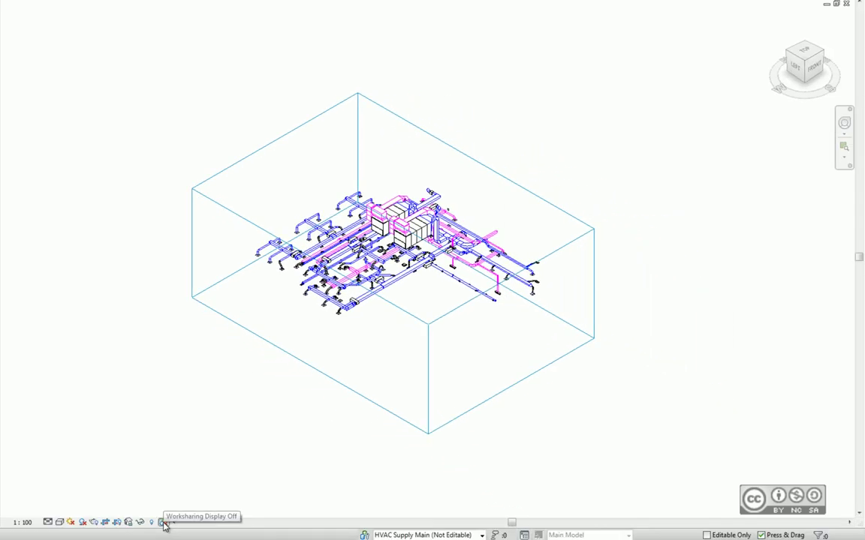
# Switch the worksharing display to Worksets so the 3D view is coloured by workset.
pyautogui.click(164, 524)
pyautogui.click(193, 496)
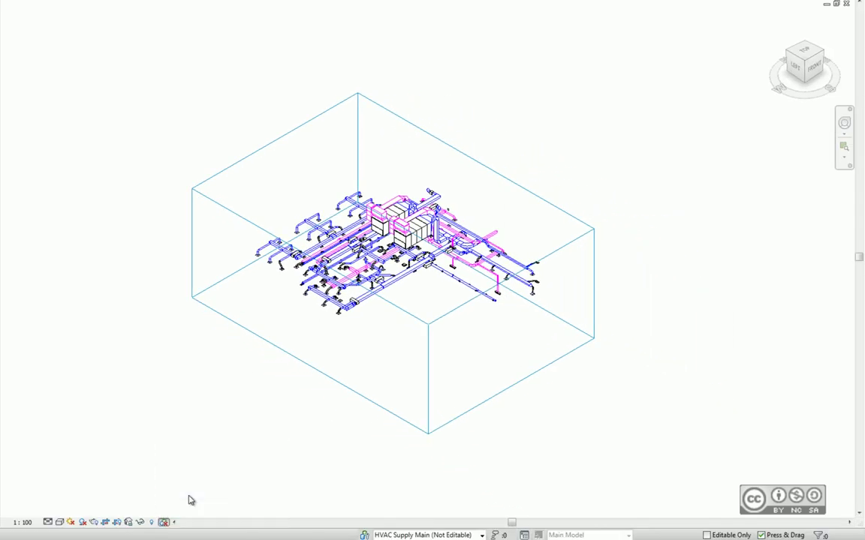
pyautogui.scroll(1, 291, 277)
pyautogui.scroll(3, 291, 277)
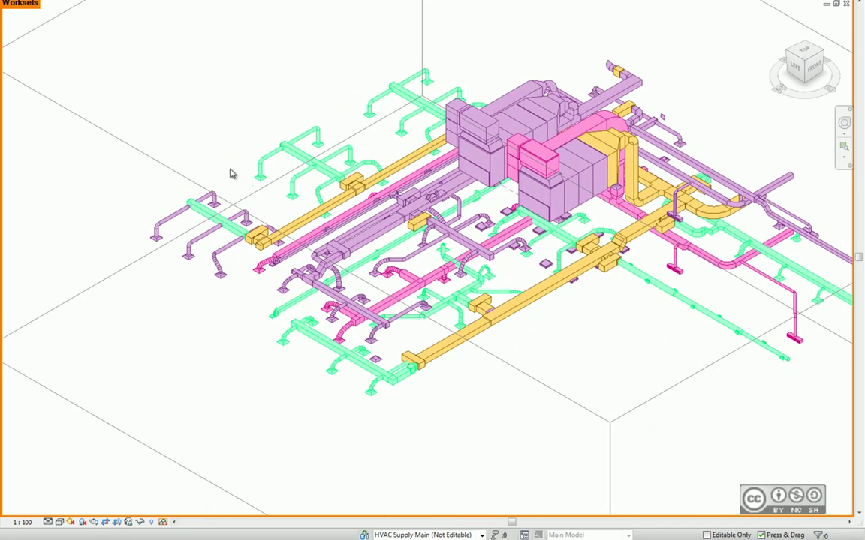
pyautogui.scroll(3, 173, 258)
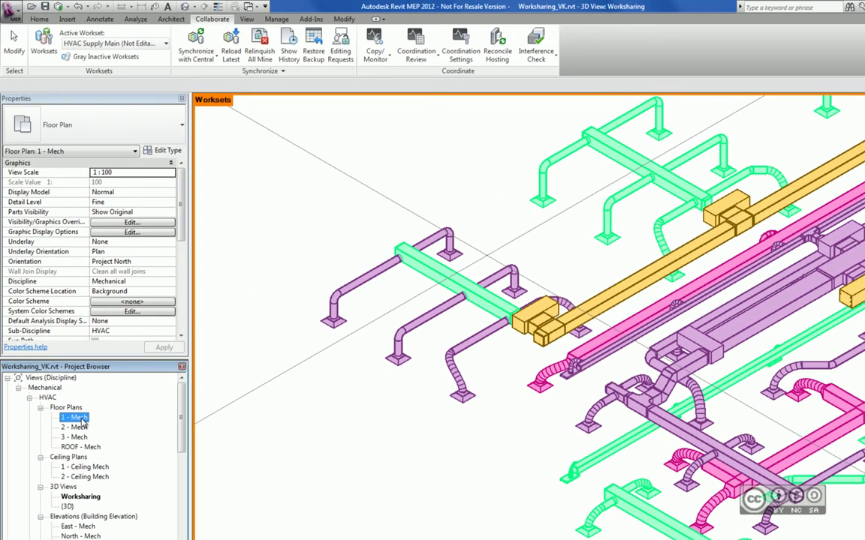
# Open the 1 - Mech floor plan, zoom in, and select the upper purple Workset1 duct.
pyautogui.doubleClick(78, 418)
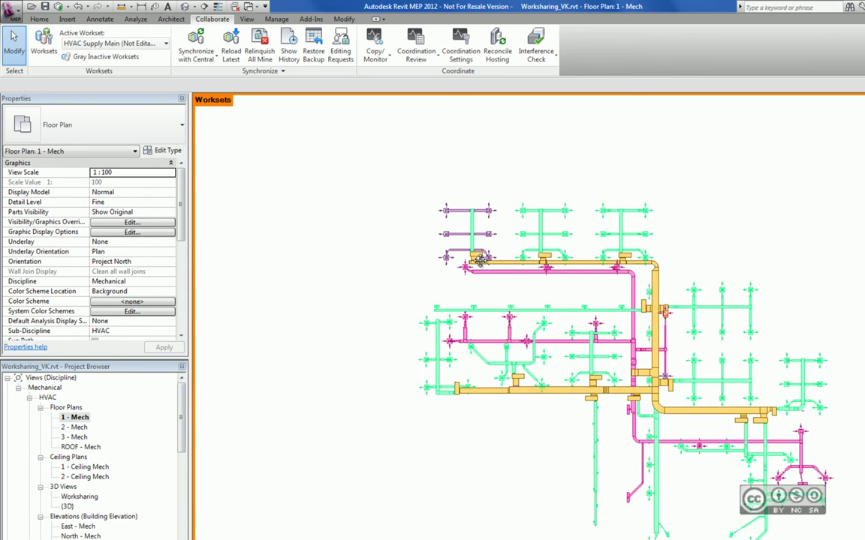
pyautogui.scroll(1, 470, 258)
pyautogui.scroll(1, 473, 258)
pyautogui.scroll(1, 481, 259)
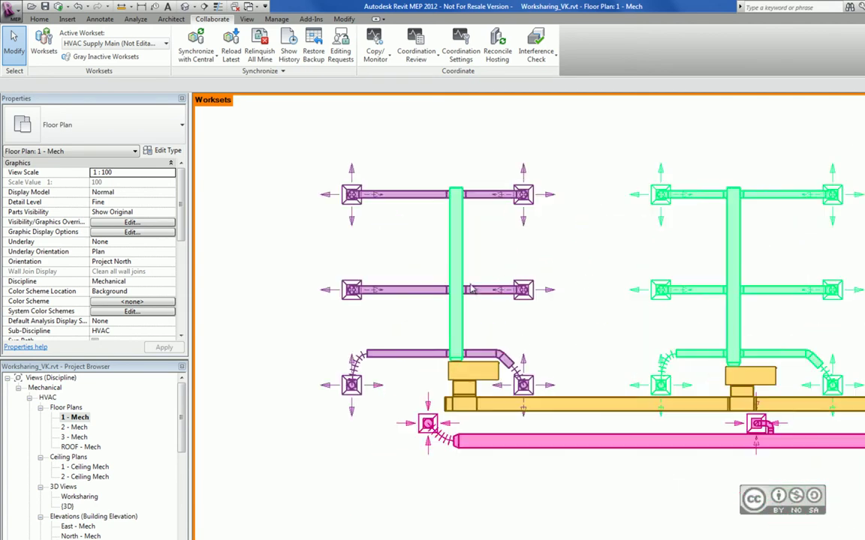
pyautogui.scroll(1, 489, 260)
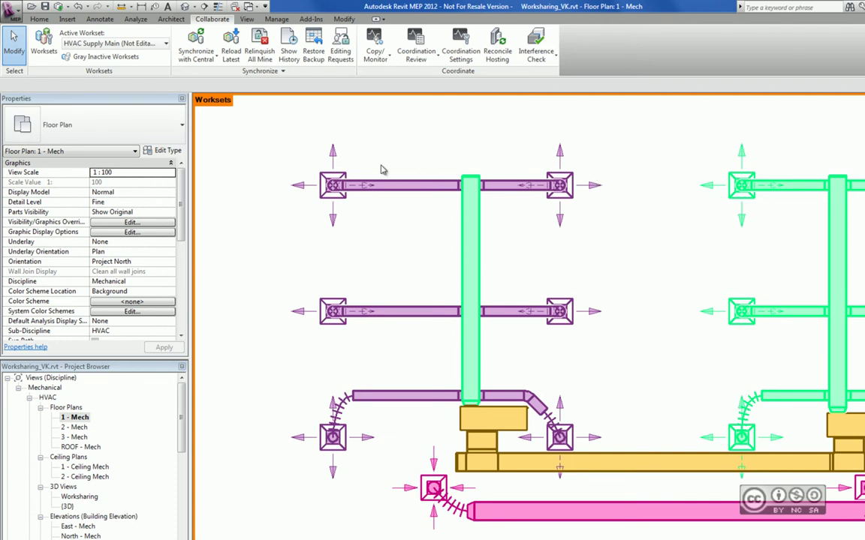
pyautogui.moveTo(405, 195)
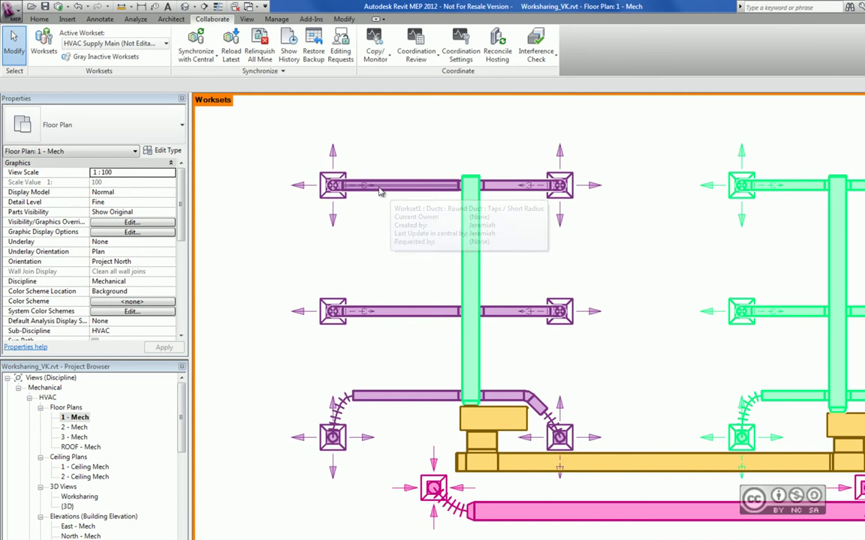
pyautogui.click(386, 188)
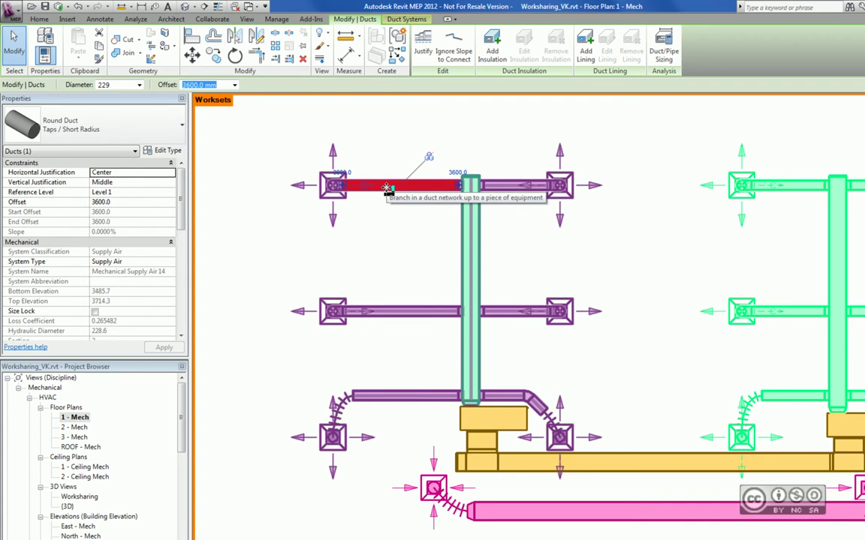
# Reassign the connected upper-left duct branch to the HVAC Supply workset, accepting the tap warnings.
pyautogui.click(387, 188)
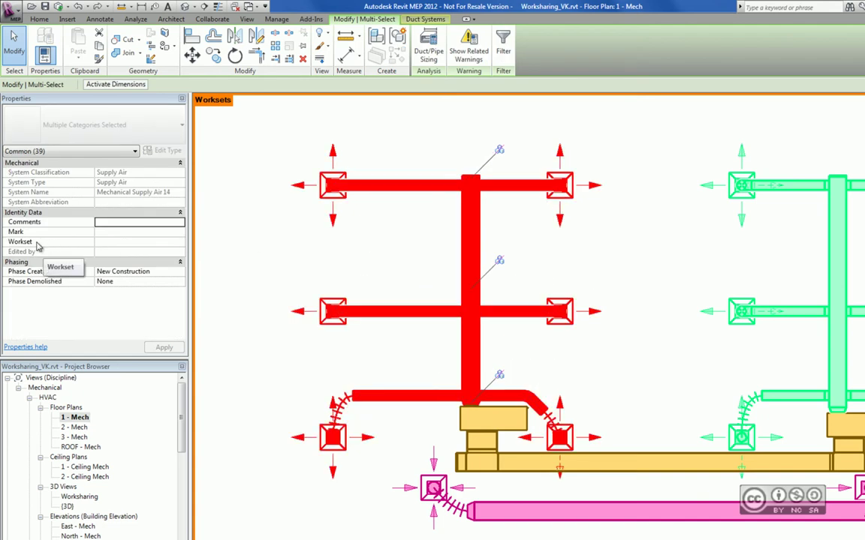
pyautogui.click(77, 245)
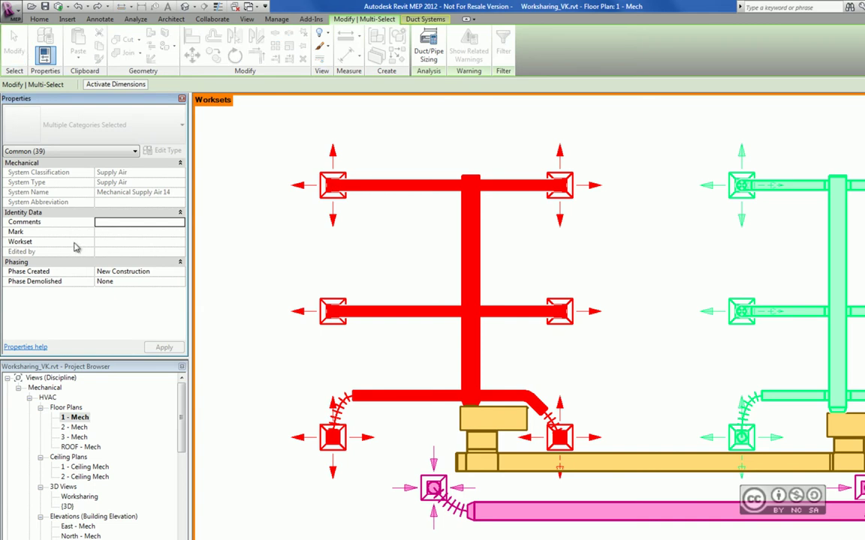
pyautogui.click(180, 242)
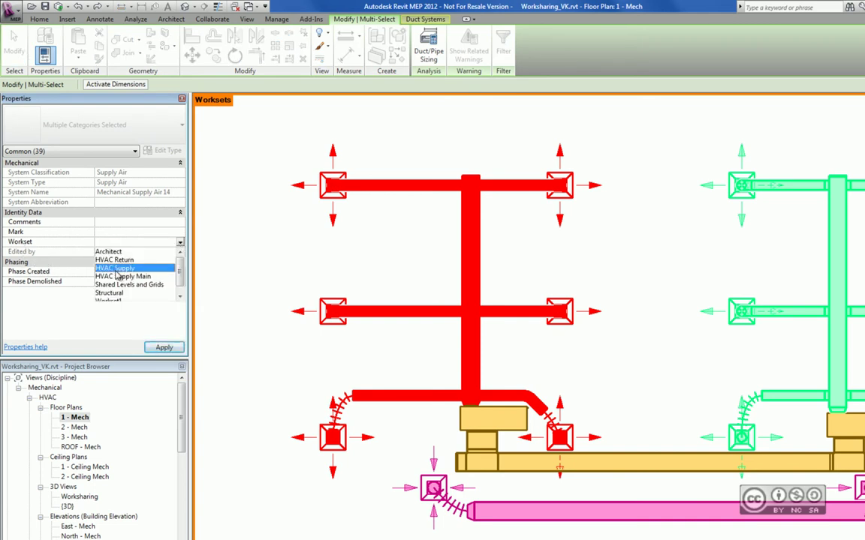
pyautogui.click(115, 269)
pyautogui.click(164, 349)
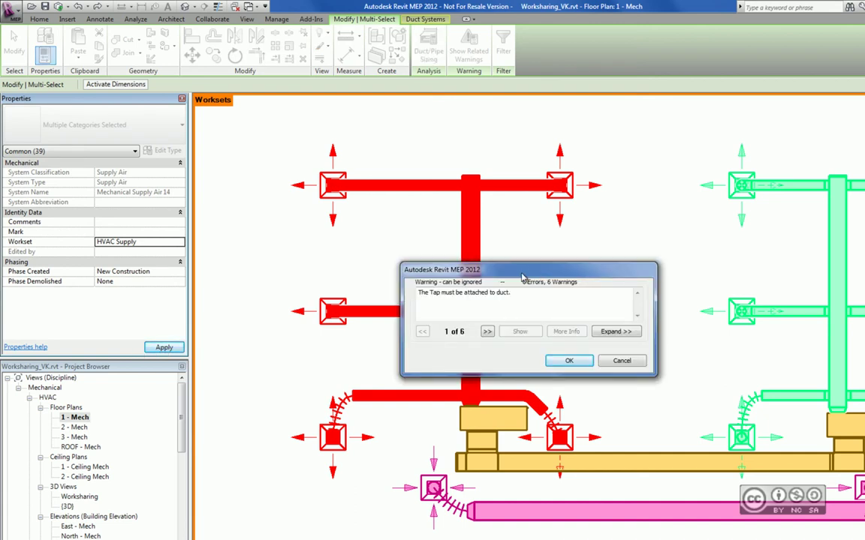
pyautogui.click(569, 360)
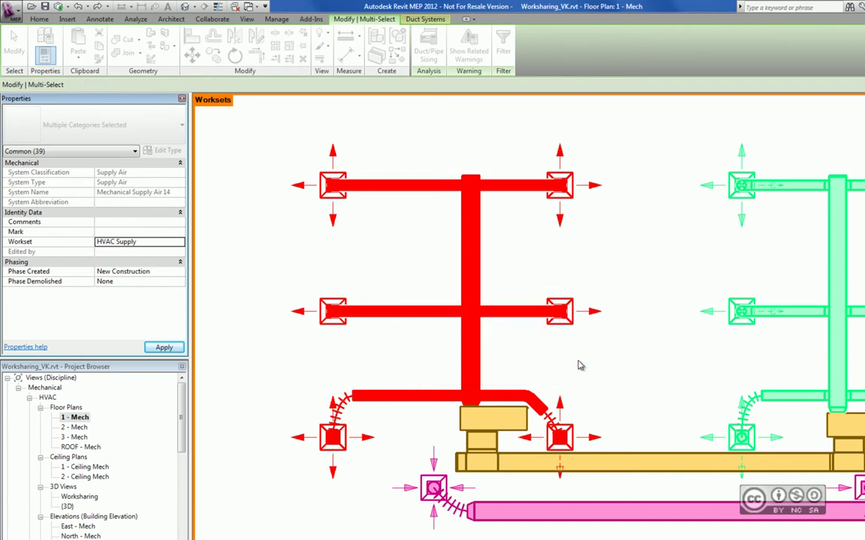
pyautogui.click(616, 269)
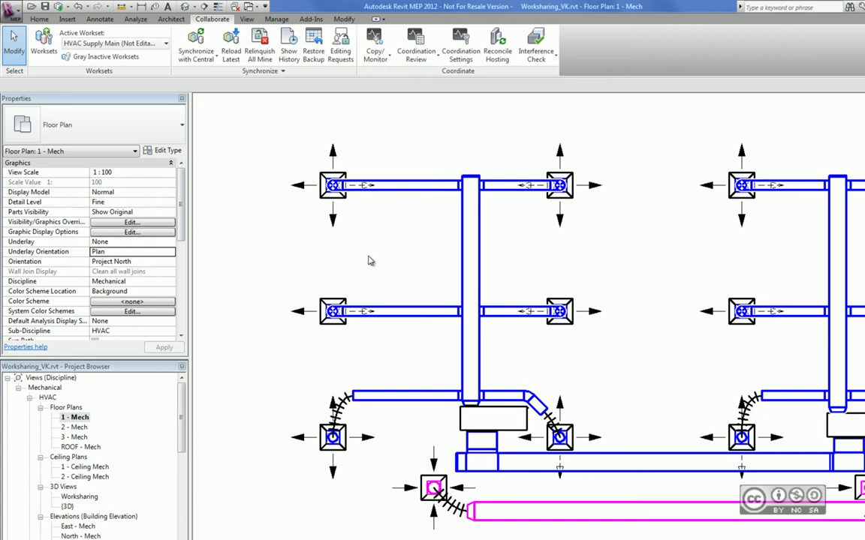
# Open View Template Settings and inspect the Architectural Elevation template's workset visibility.
pyautogui.click(246, 18)
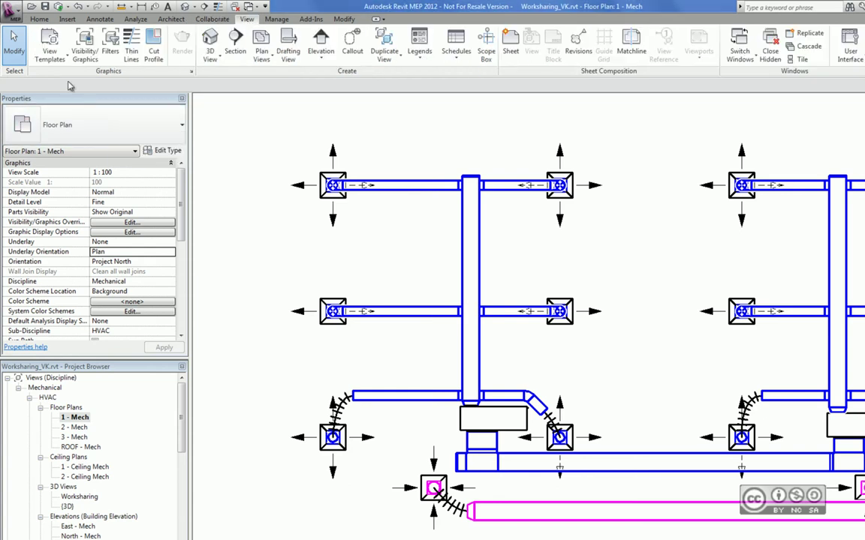
pyautogui.click(55, 60)
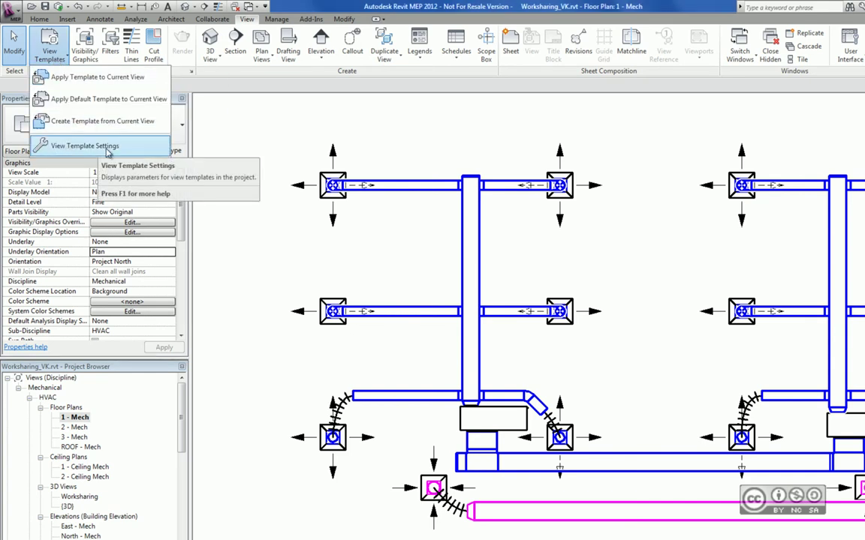
pyautogui.click(108, 152)
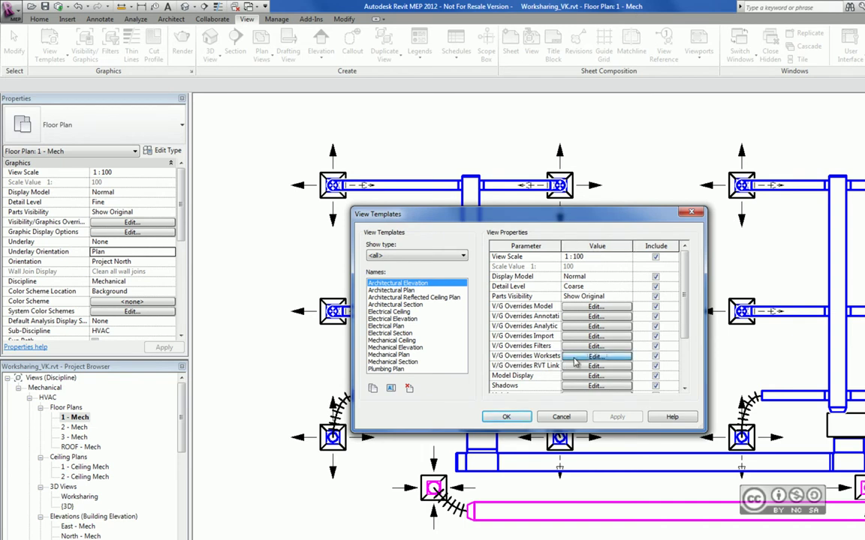
pyautogui.click(596, 355)
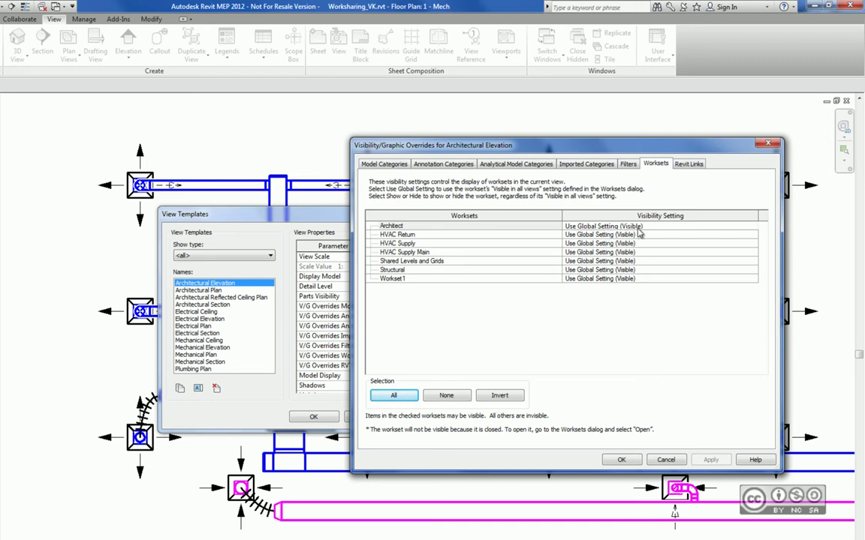
pyautogui.click(625, 461)
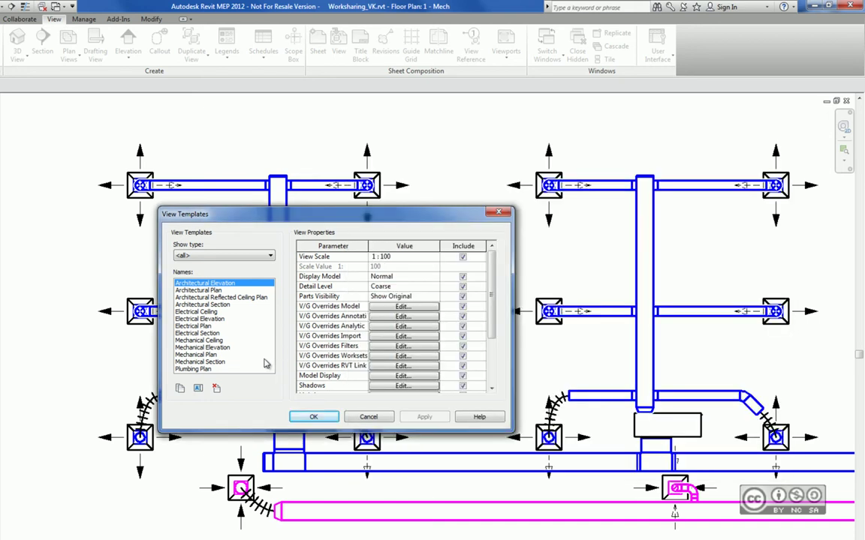
# Set the Structural workset to Hide in the Mechanical Plan template's workset overrides.
pyautogui.click(199, 356)
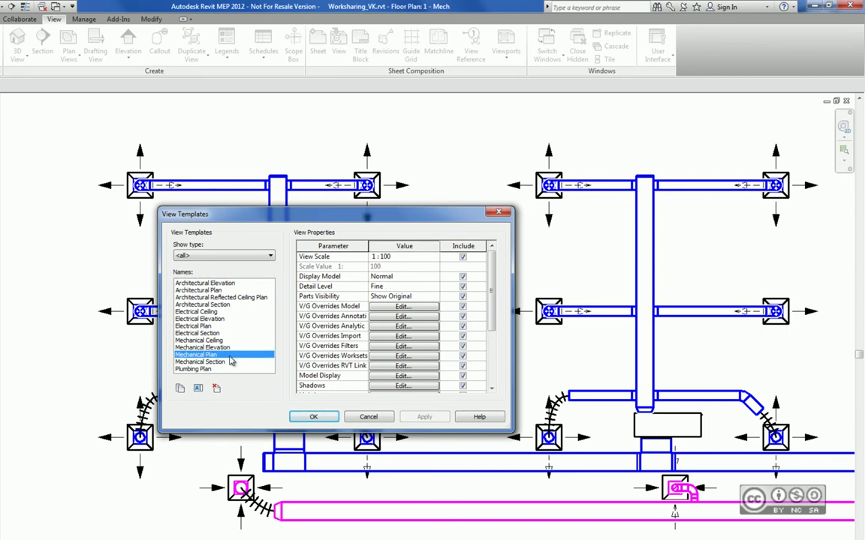
pyautogui.click(398, 357)
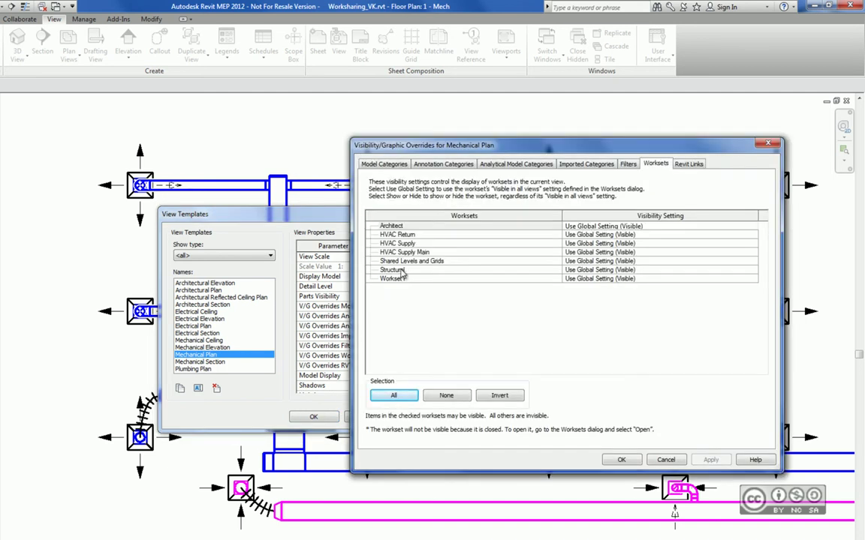
pyautogui.click(434, 270)
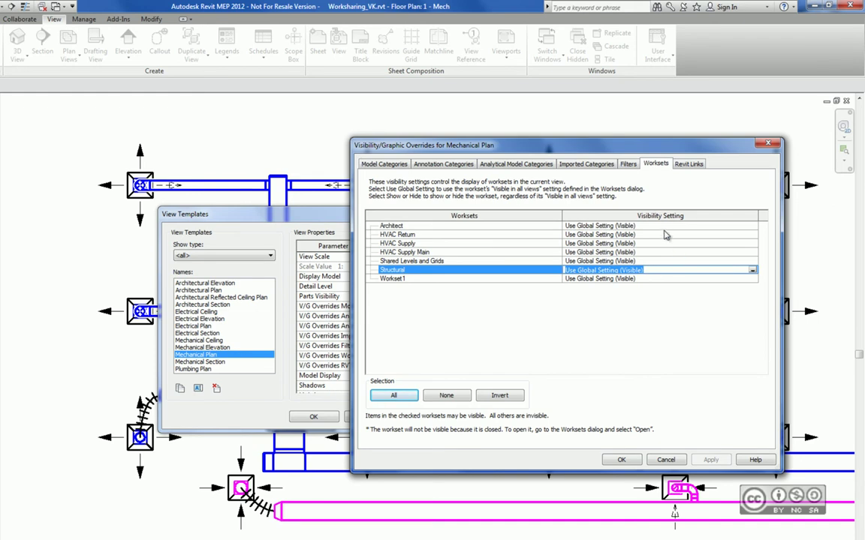
pyautogui.click(751, 271)
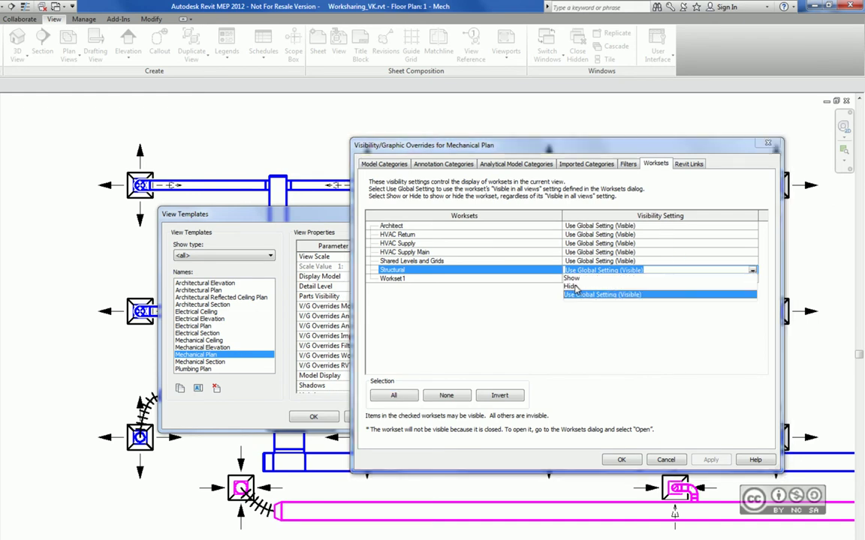
pyautogui.click(680, 287)
pyautogui.click(620, 461)
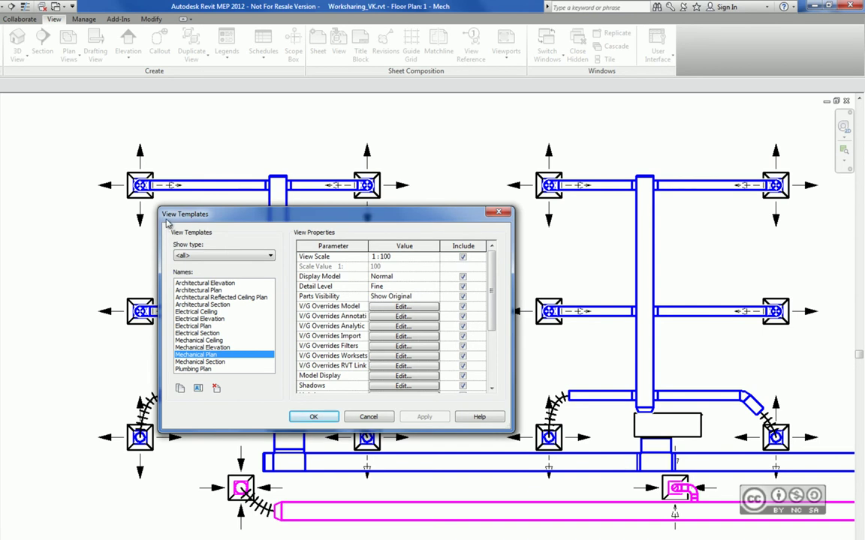
pyautogui.click(306, 416)
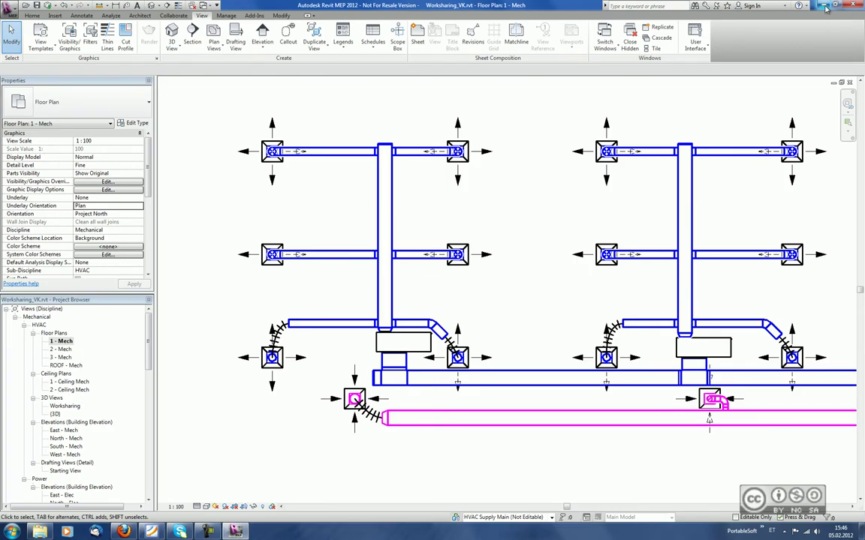
# In the other Revit session, open Worksharing_Central.rvt from the projektid folder as a new local copy.
pyautogui.click(817, 10)
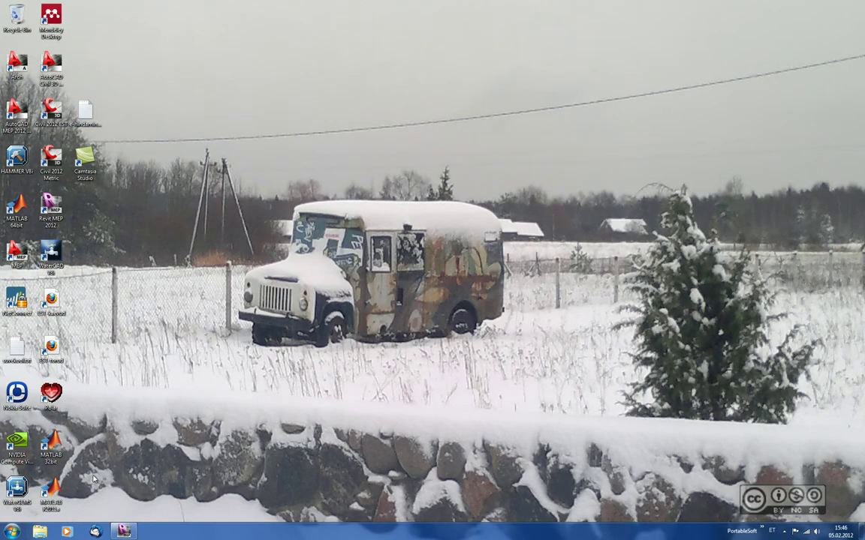
pyautogui.click(124, 531)
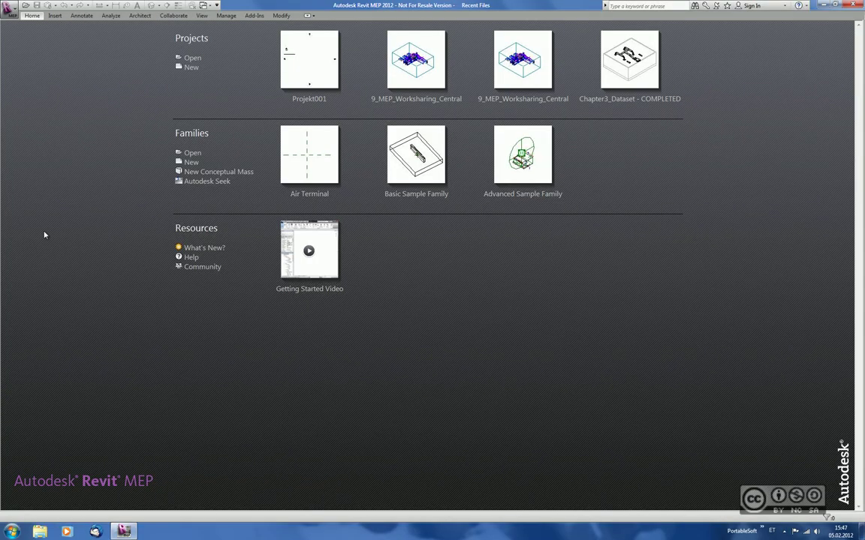
pyautogui.click(26, 5)
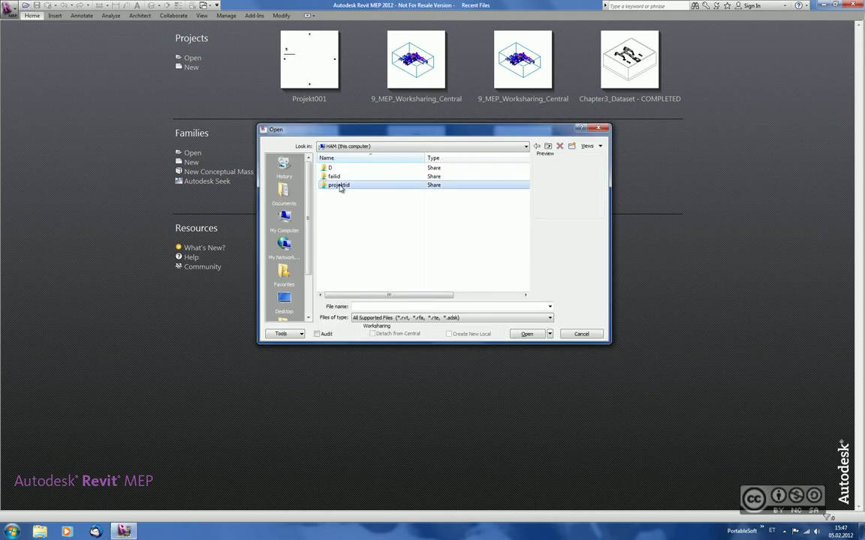
pyautogui.doubleClick(339, 185)
pyautogui.click(356, 202)
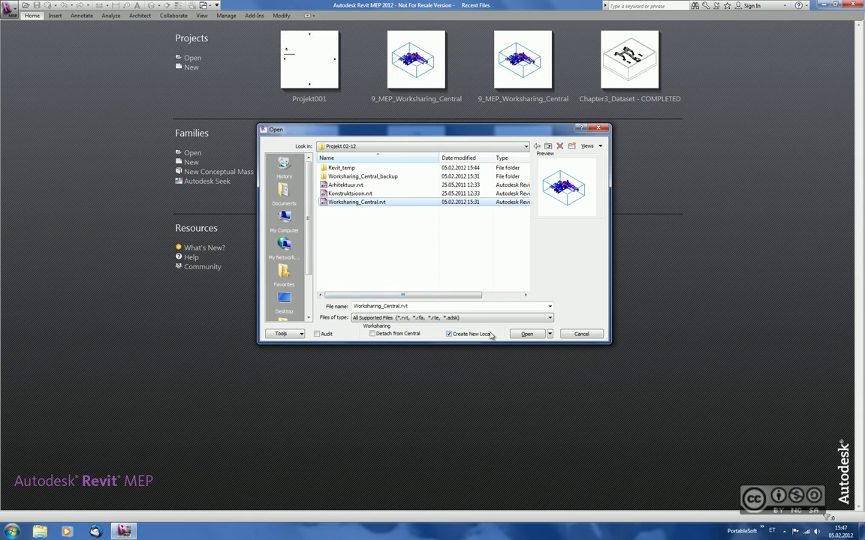
pyautogui.click(524, 334)
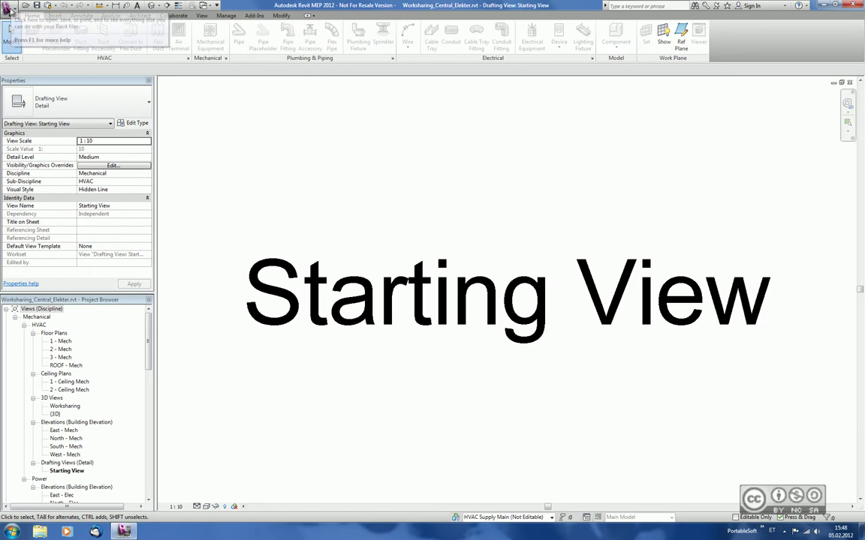
# Check the username in Options, then open the 1 - Mech floor plan.
pyautogui.click(11, 8)
pyautogui.click(140, 252)
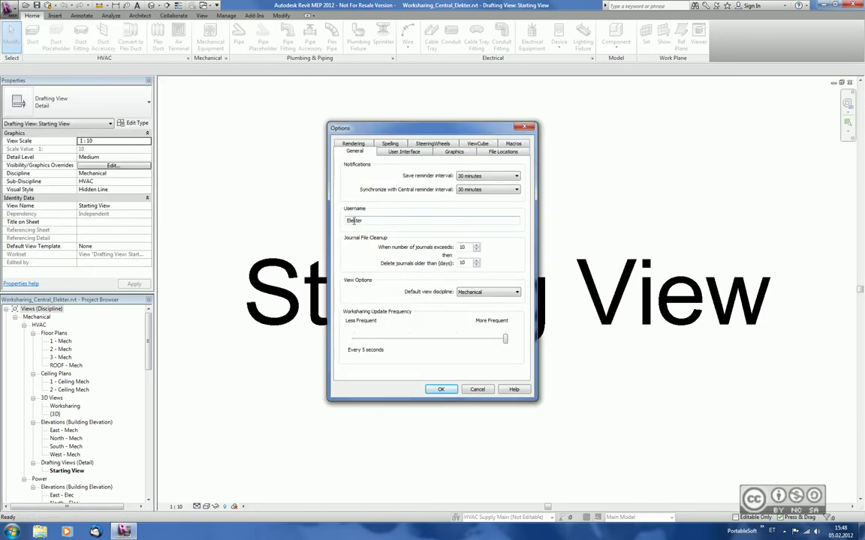
pyautogui.click(440, 389)
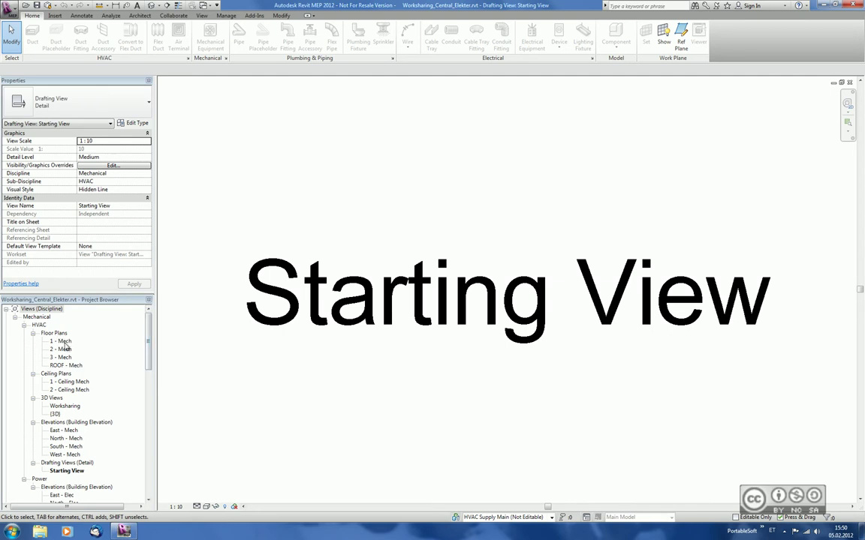
pyautogui.click(61, 341)
pyautogui.doubleClick(63, 343)
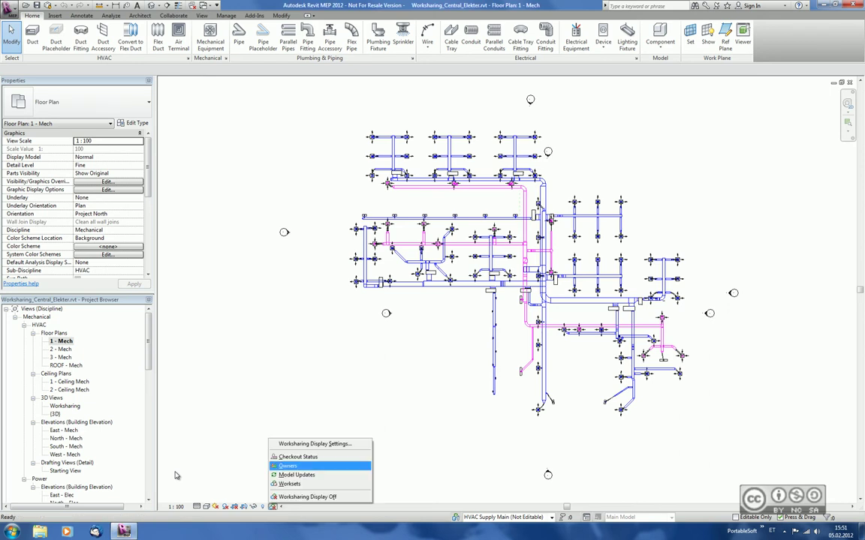
# Colour elements by owner and try converting a duct to flex duct with 1200 maximum length.
pyautogui.press('Return')
pyautogui.scroll(6, 176, 477)
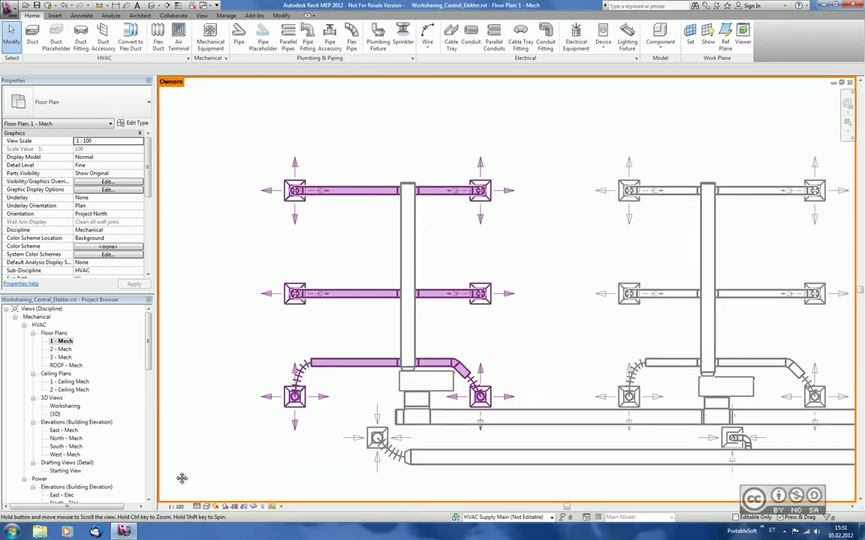
pyautogui.moveTo(350, 191)
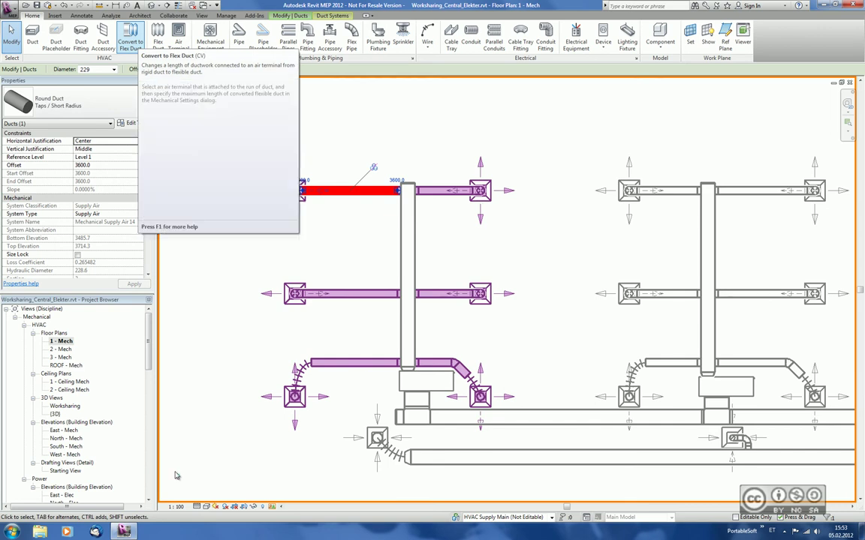
pyautogui.press('c')
pyautogui.press('v')
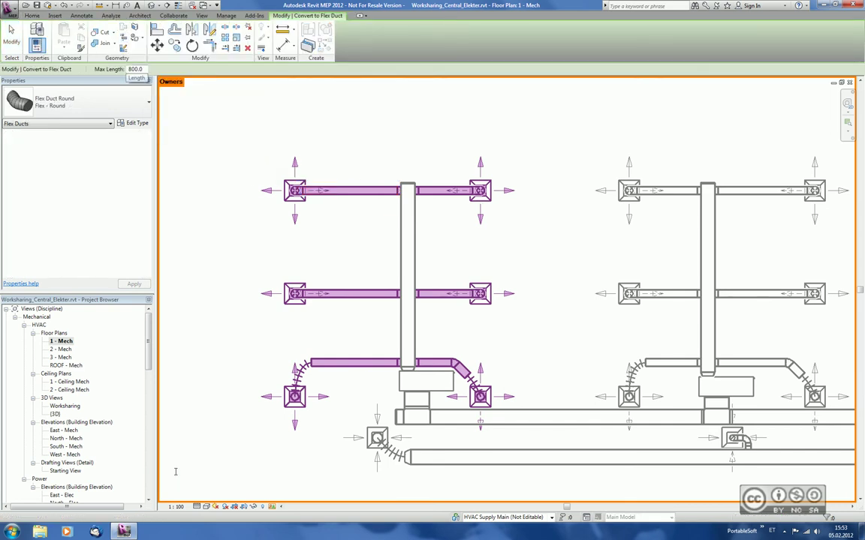
pyautogui.write('12')
pyautogui.press('Return')
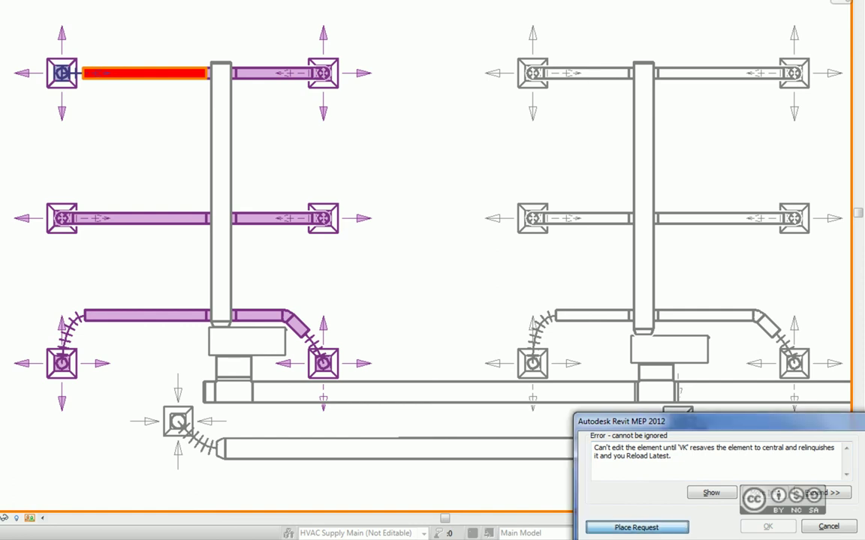
# Place an editing request for the blocked duct, cancel the change, and return to the first session.
pyautogui.click(635, 527)
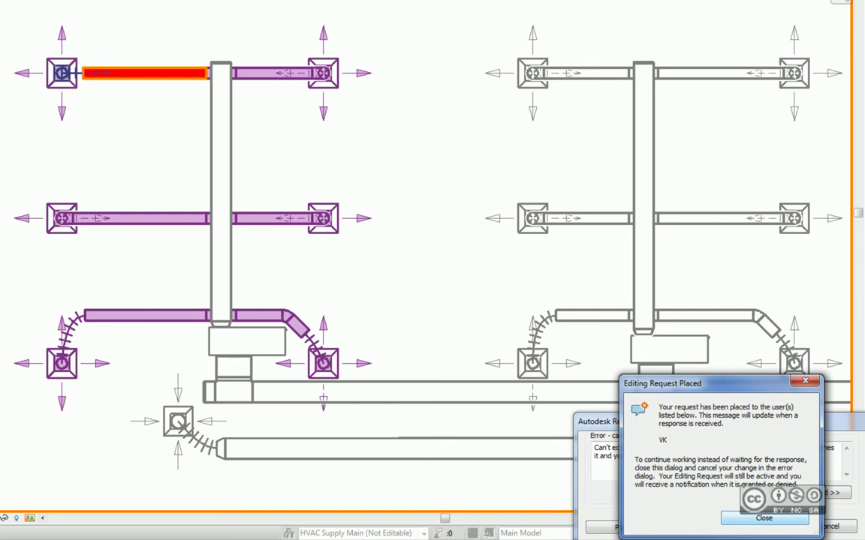
pyautogui.click(764, 518)
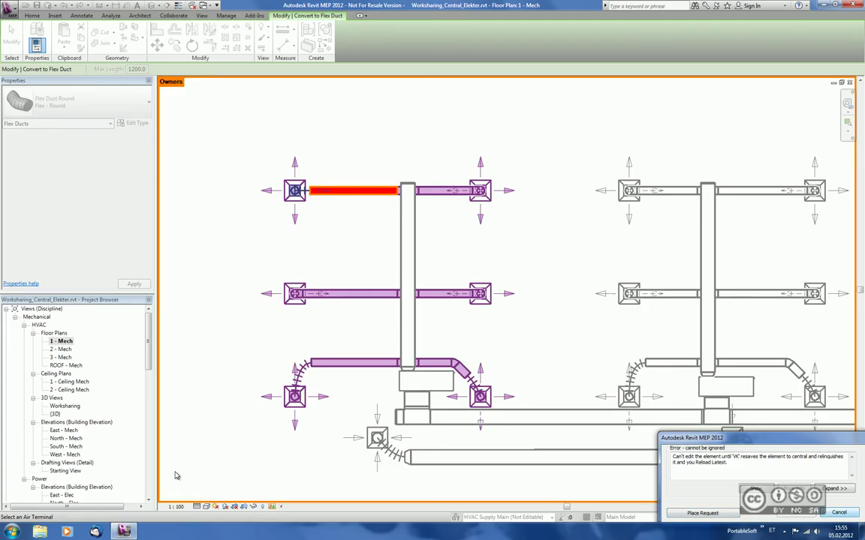
pyautogui.press('Escape')
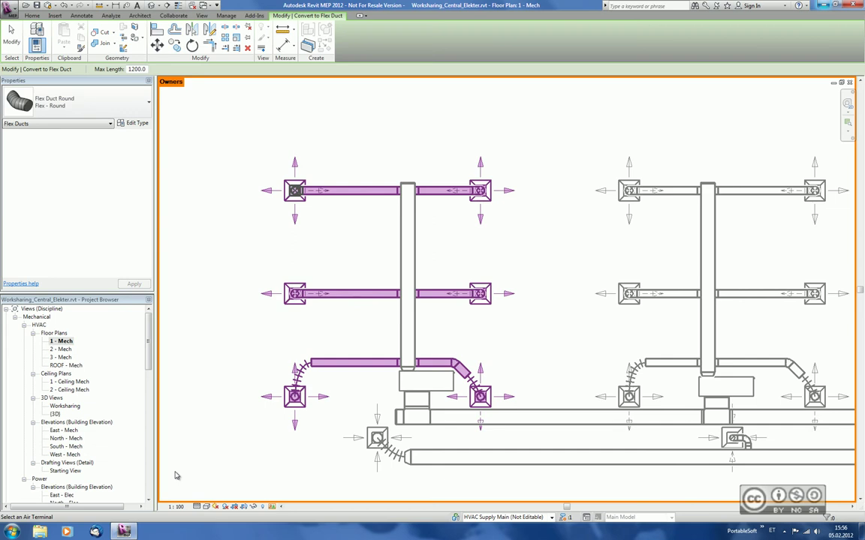
pyautogui.press('super+d')
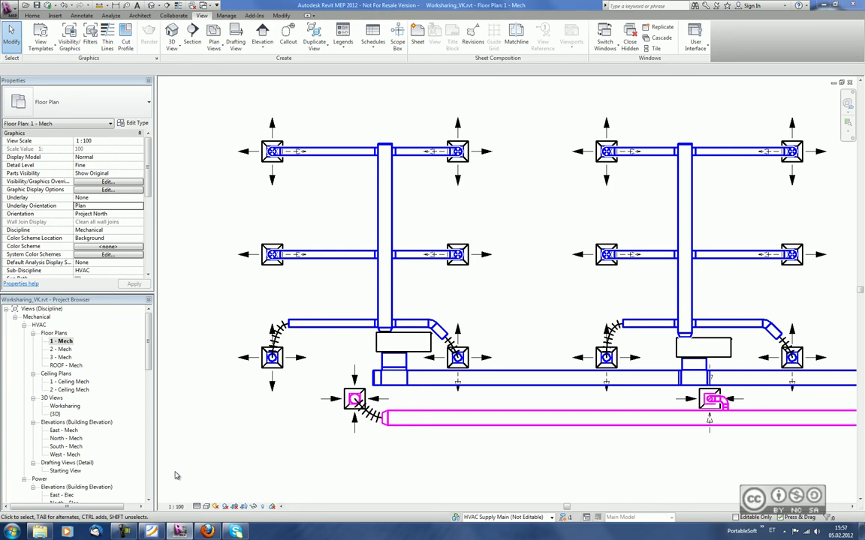
# Open Synchronize and Modify Settings to show the Synchronize with Central dialog for the first user's project.
pyautogui.click(55, 5)
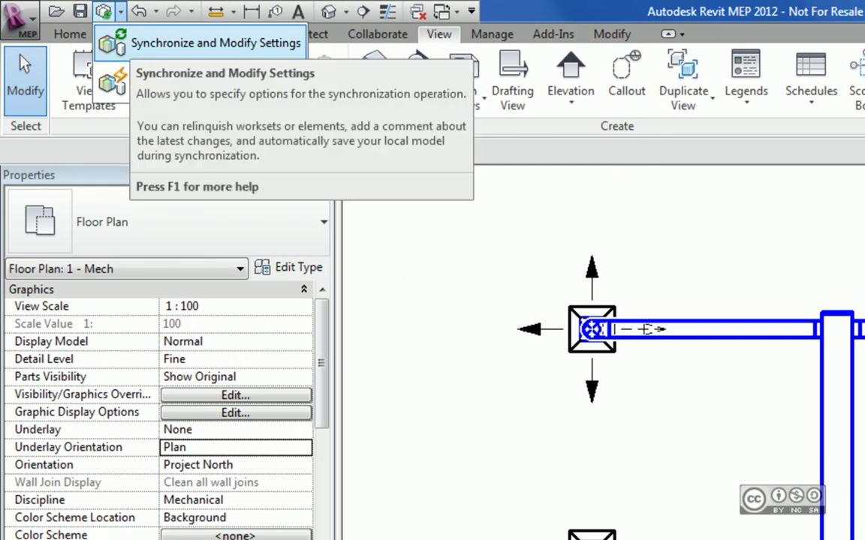
pyautogui.click(215, 43)
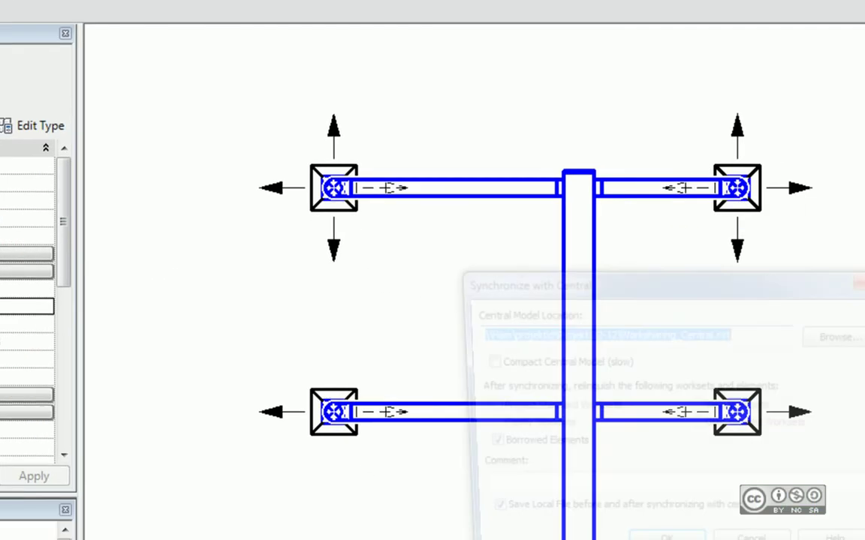
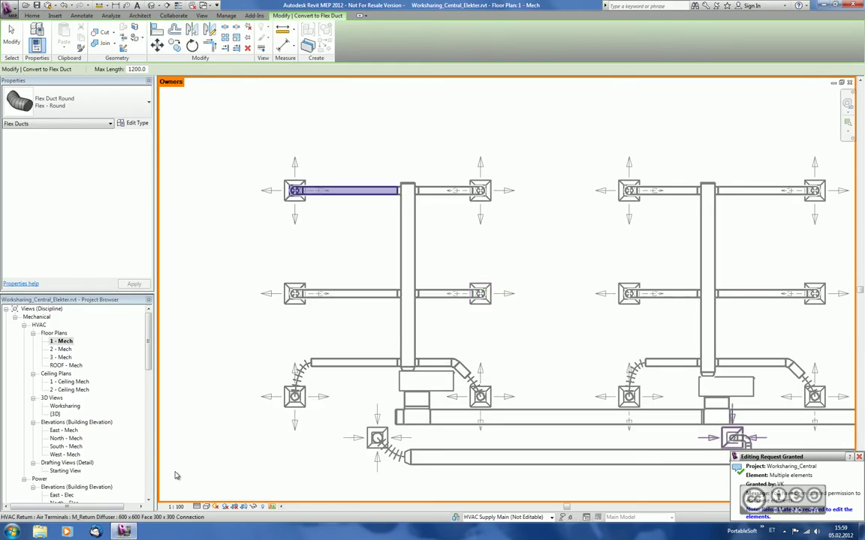
# Try converting the top-left supply duct to flex, then dismiss the out-of-date 'Reload Latest' error.
pyautogui.press('Escape')
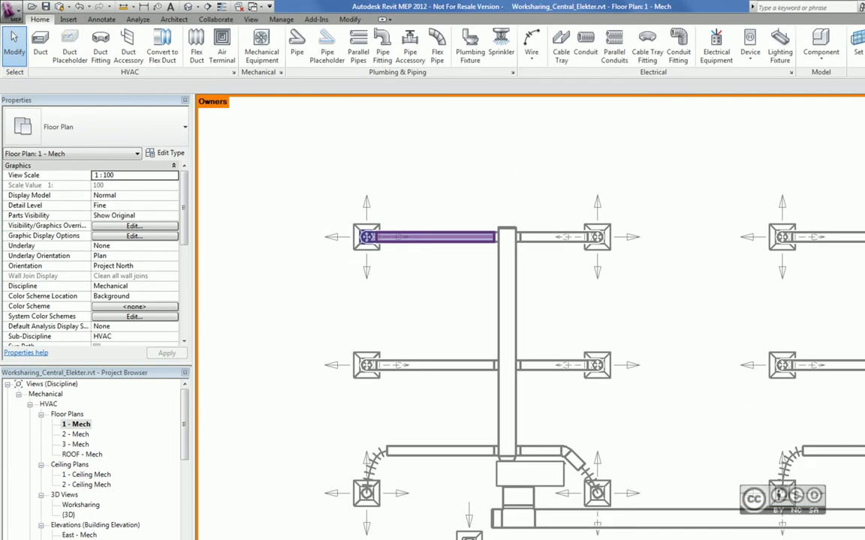
pyautogui.click(405, 237)
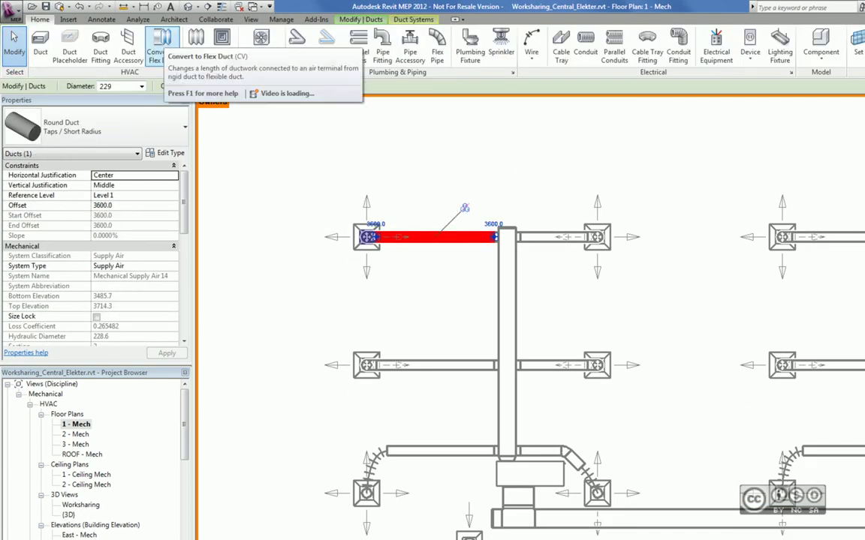
pyautogui.click(159, 39)
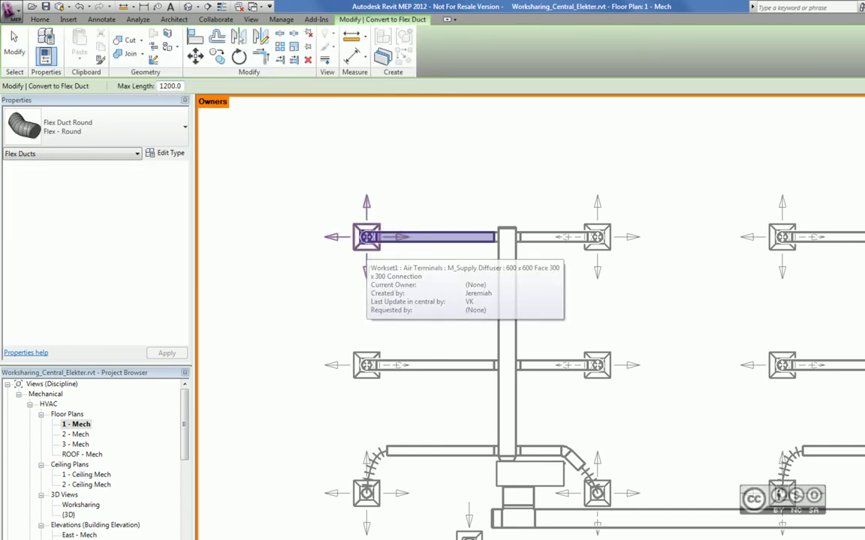
pyautogui.click(367, 241)
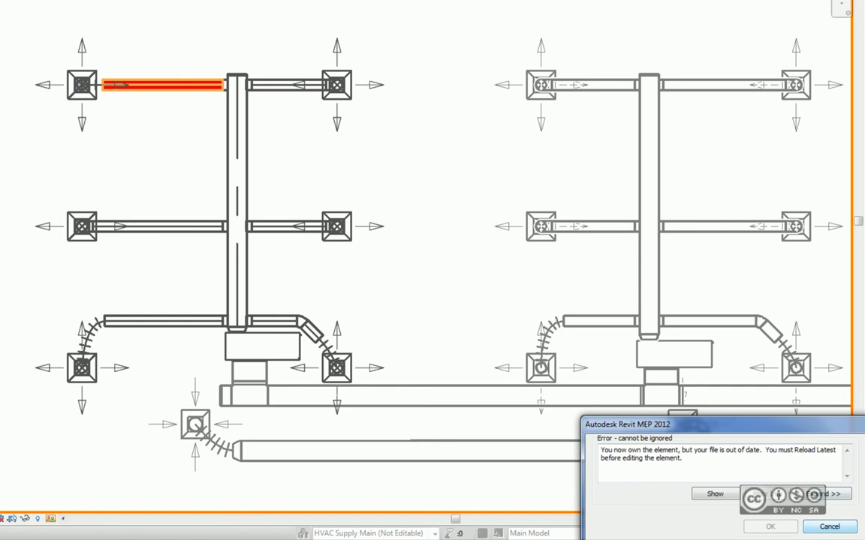
pyautogui.press('Escape')
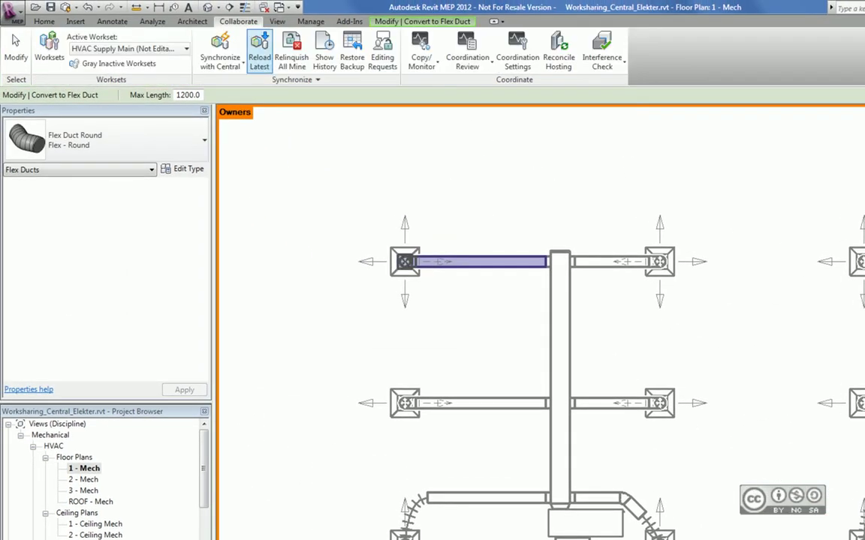
# Reload latest from central and convert the ducts of all four left-group diffusers to flex.
pyautogui.click(259, 46)
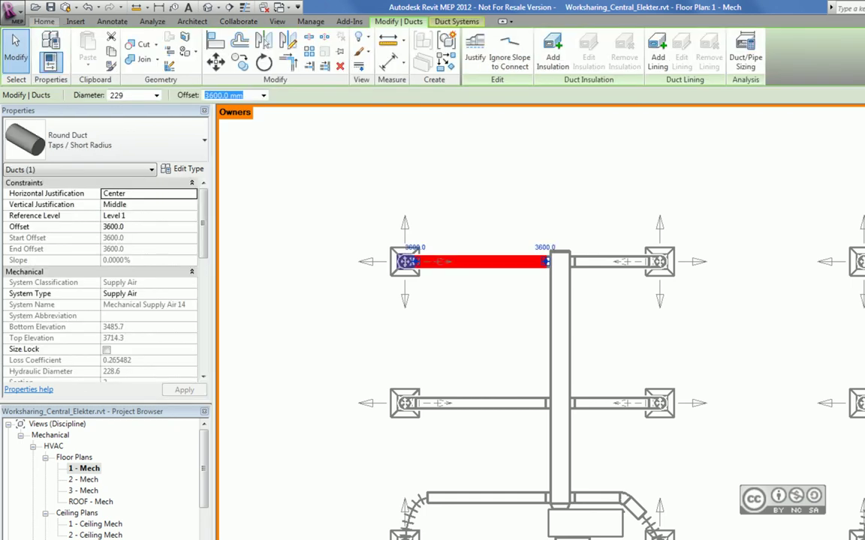
pyautogui.click(44, 21)
pyautogui.click(179, 51)
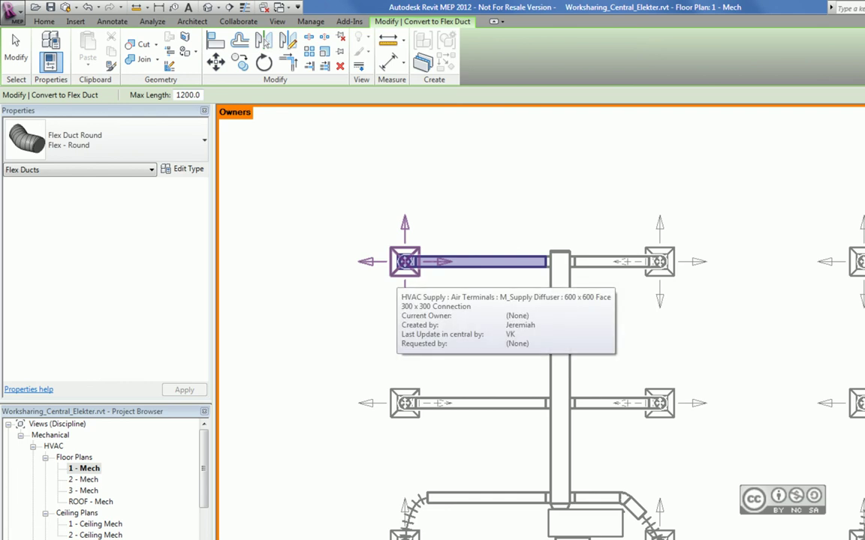
pyautogui.click(405, 261)
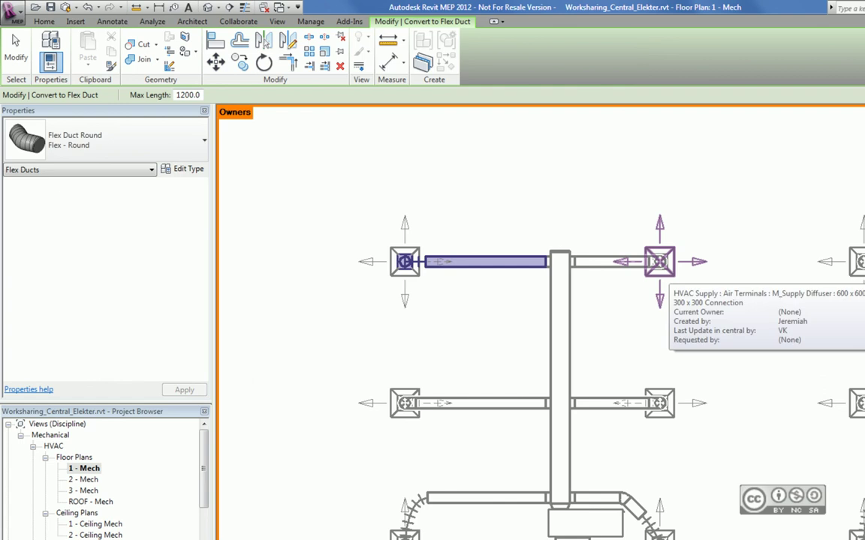
pyautogui.click(659, 261)
pyautogui.click(405, 403)
pyautogui.click(659, 403)
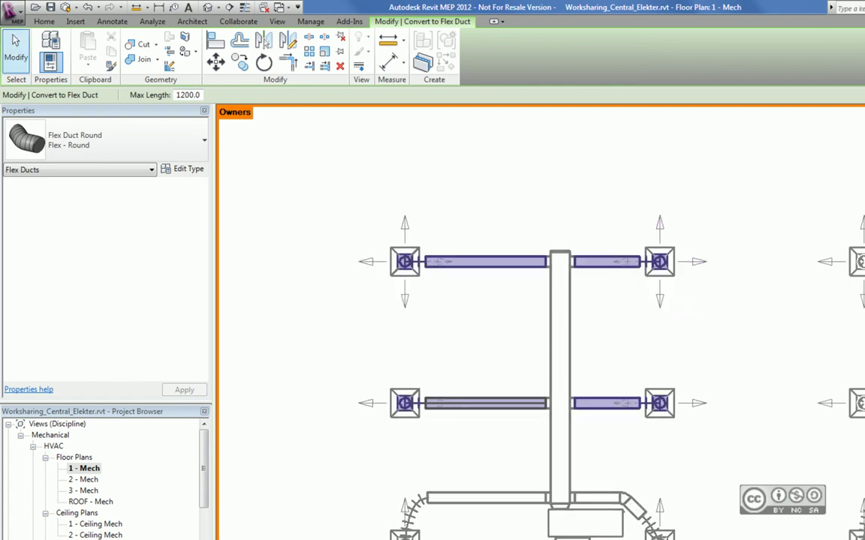
pyautogui.click(15, 49)
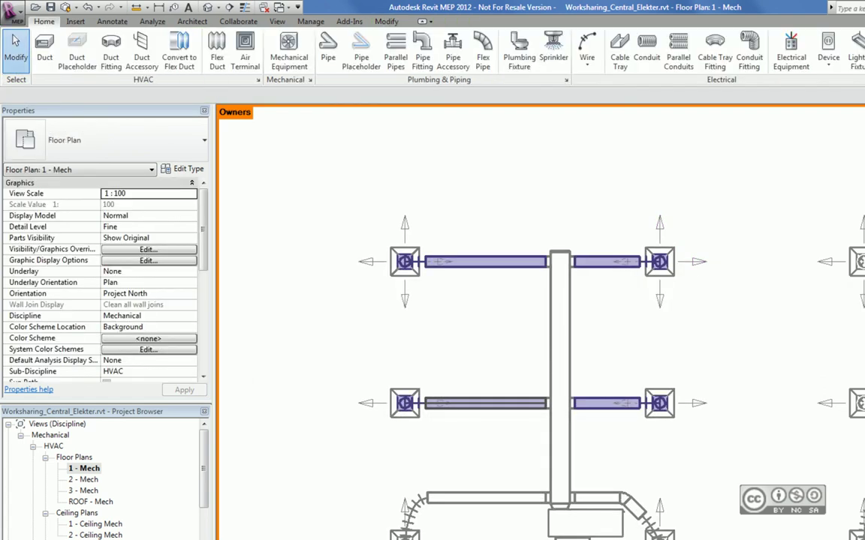
# Select the four left-group supply diffusers.
pyautogui.click(406, 261)
pyautogui.keyDown('ctrl'); pyautogui.click(659, 261); pyautogui.keyUp('ctrl')
pyautogui.keyDown('ctrl'); pyautogui.click(659, 403); pyautogui.keyUp('ctrl')
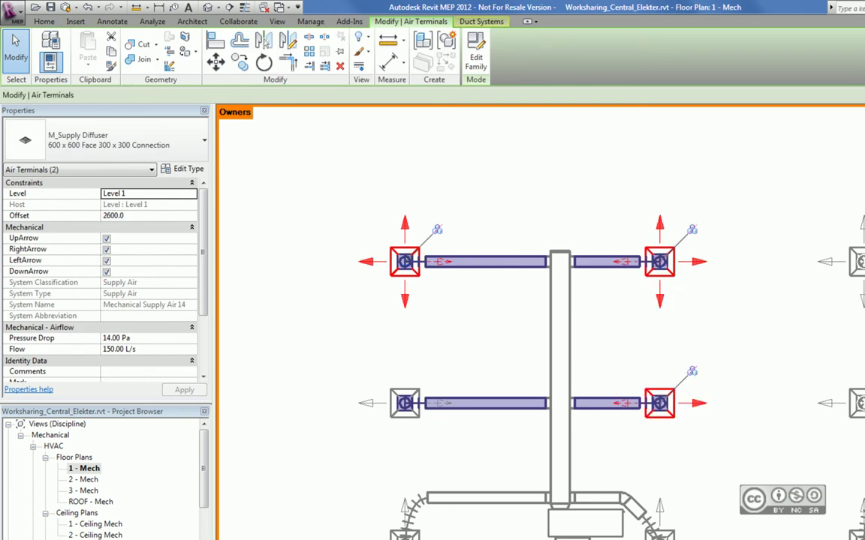
pyautogui.keyDown('ctrl'); pyautogui.click(406, 403); pyautogui.keyUp('ctrl')
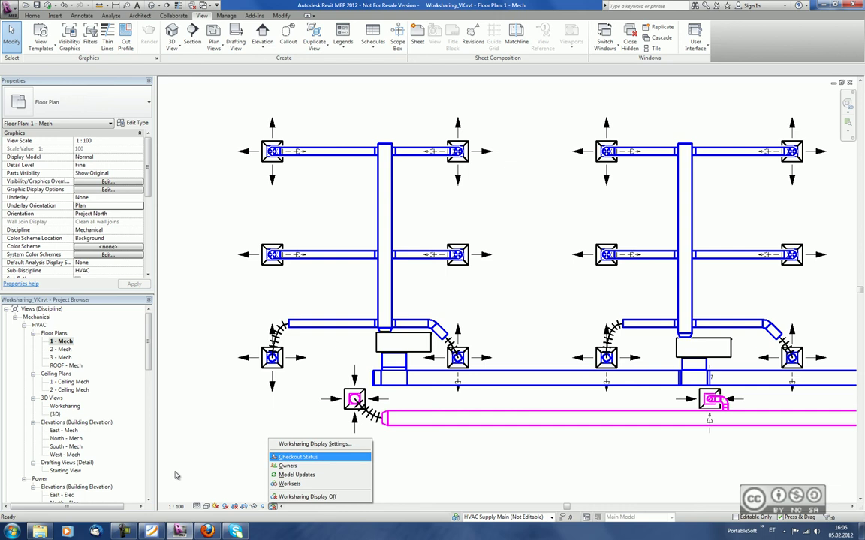
# Set the VK copy's worksharing display to Checkout Status, then return to the Elekter copy.
pyautogui.press('Return')
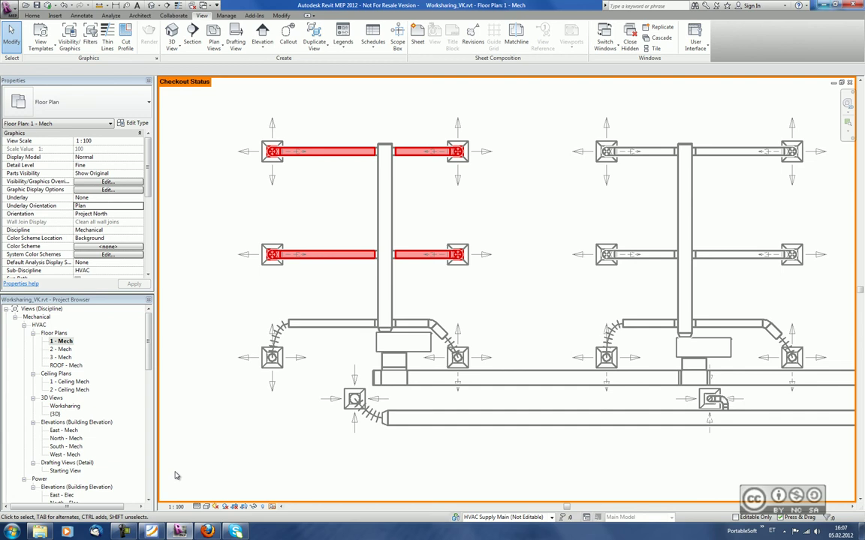
pyautogui.press('super+d')
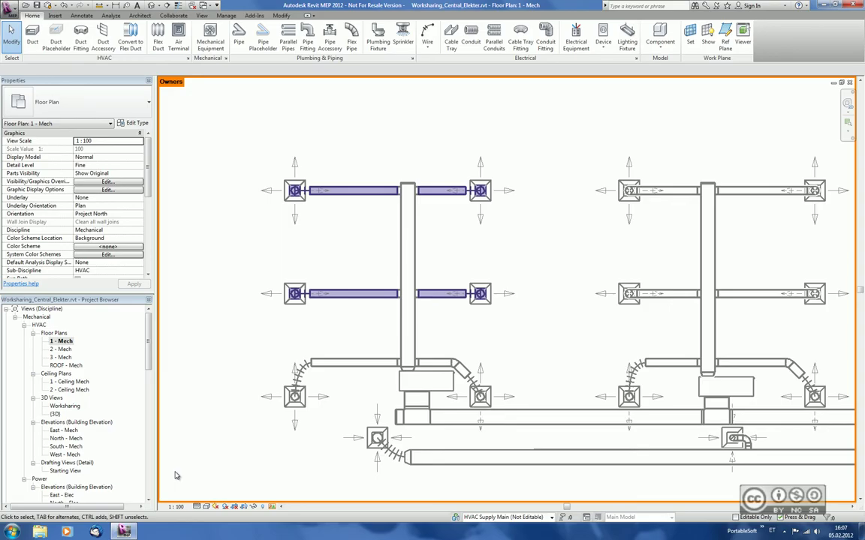
# Synchronize the Elekter copy with central, releasing borrowed elements, then set its window aside.
pyautogui.click(49, 5)
pyautogui.press('Return')
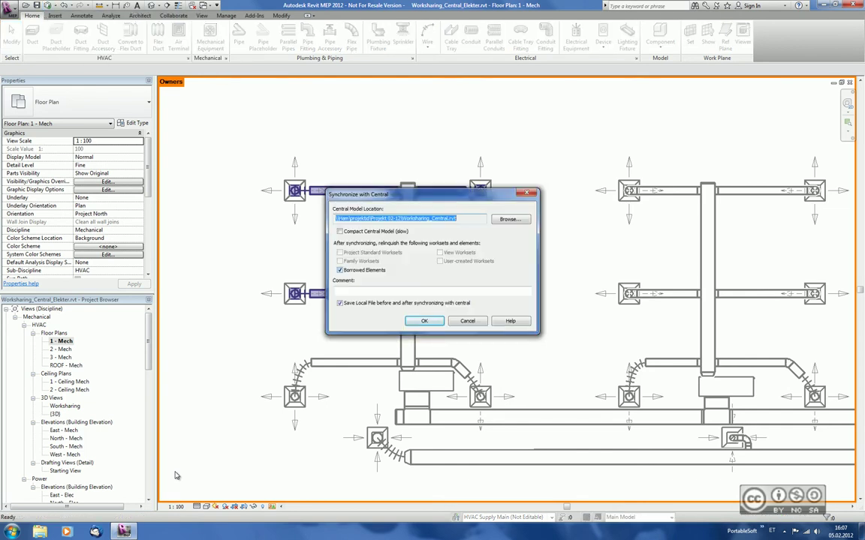
pyautogui.press('Return')
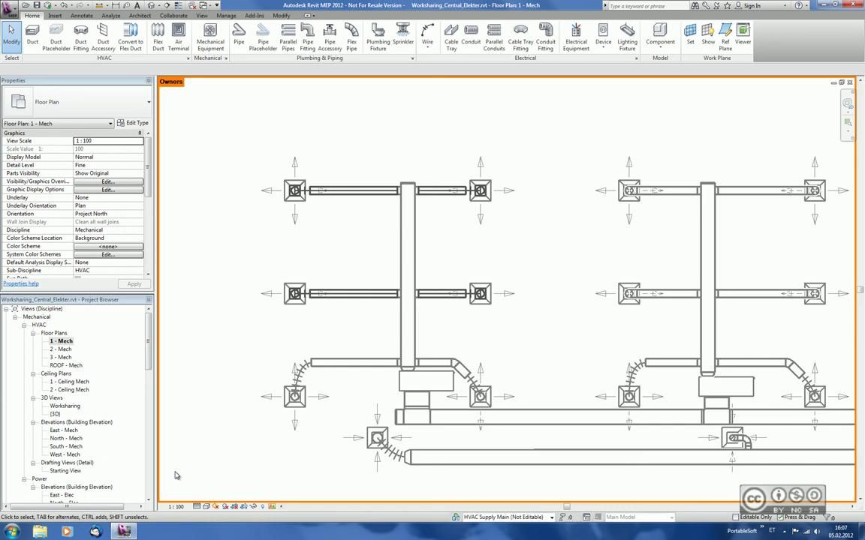
pyautogui.press('super+d')
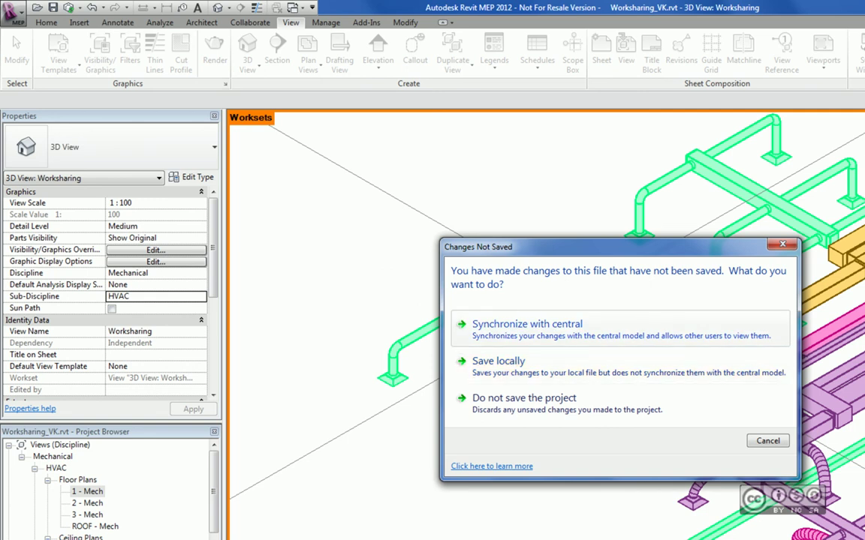
# Synchronize the VK copy's unsaved changes with central while closing it.
pyautogui.click(527, 329)
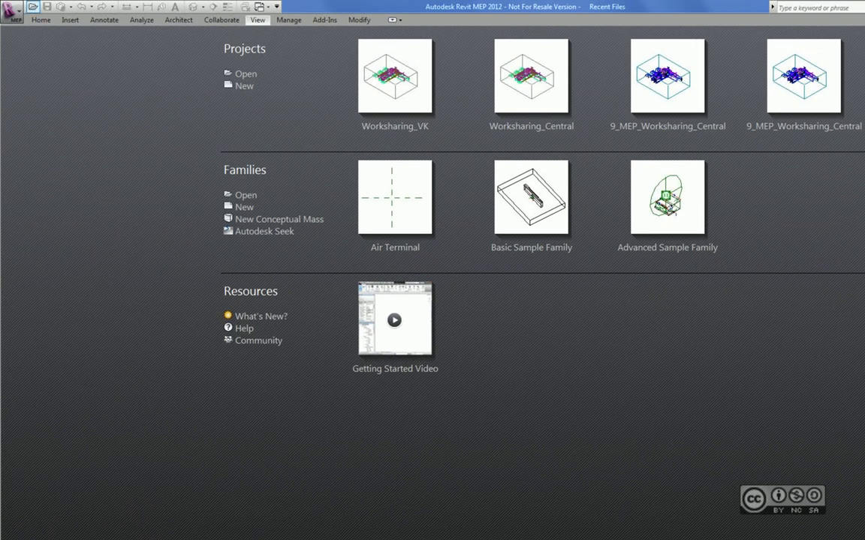
# Open Worksharing_VK.rvt with Detach from Central enabled and confirm the detach.
pyautogui.hotkey('ctrl', 'o')
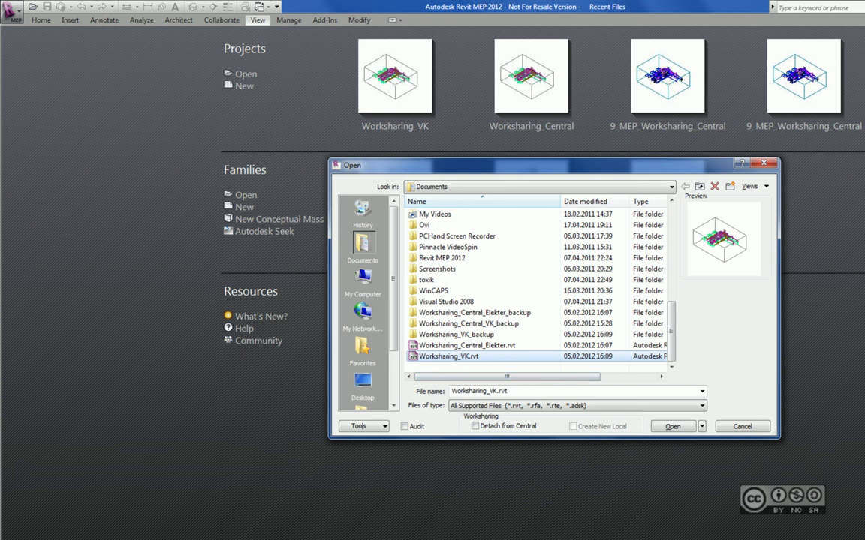
pyautogui.click(474, 426)
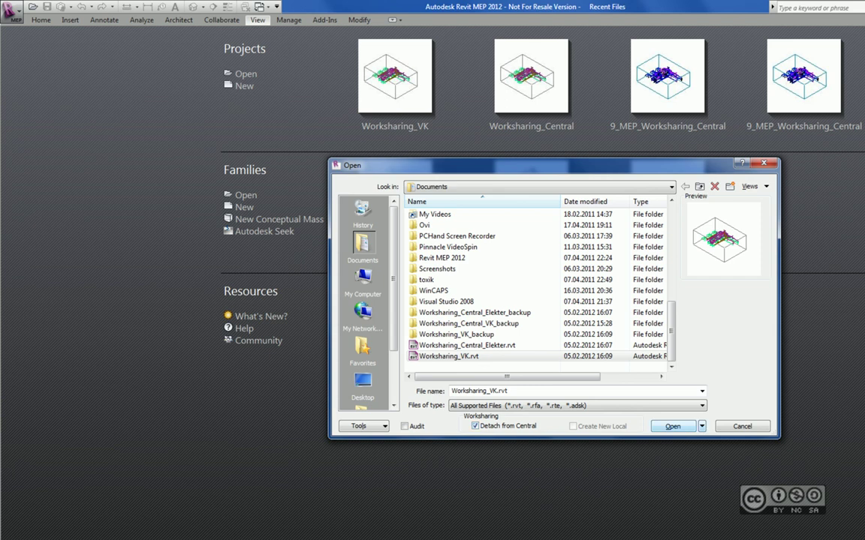
pyautogui.press('Return')
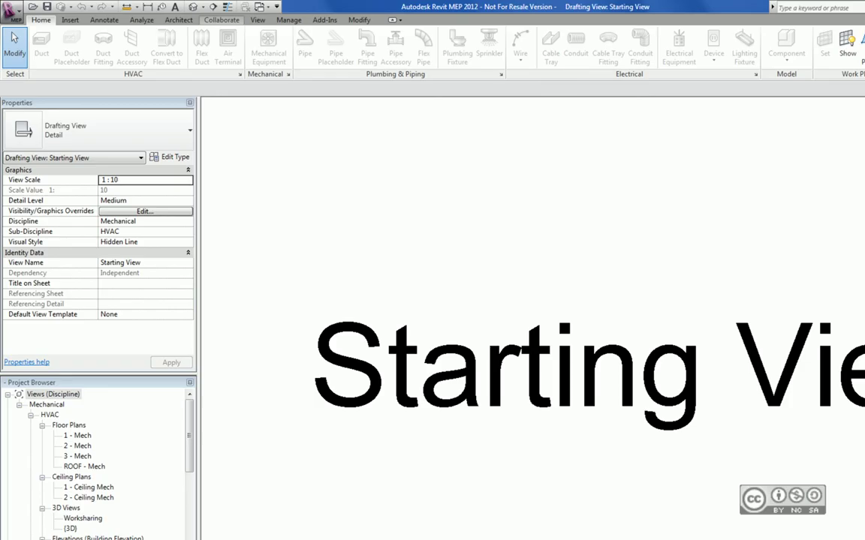
# Enable worksharing on the detached project via Worksets, then close it, answering No to saving.
pyautogui.click(222, 19)
pyautogui.click(46, 44)
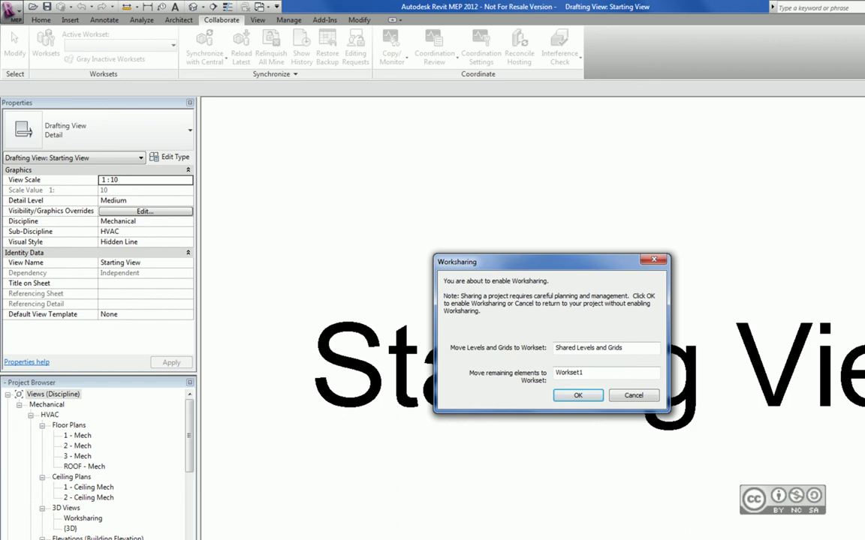
pyautogui.press('Return')
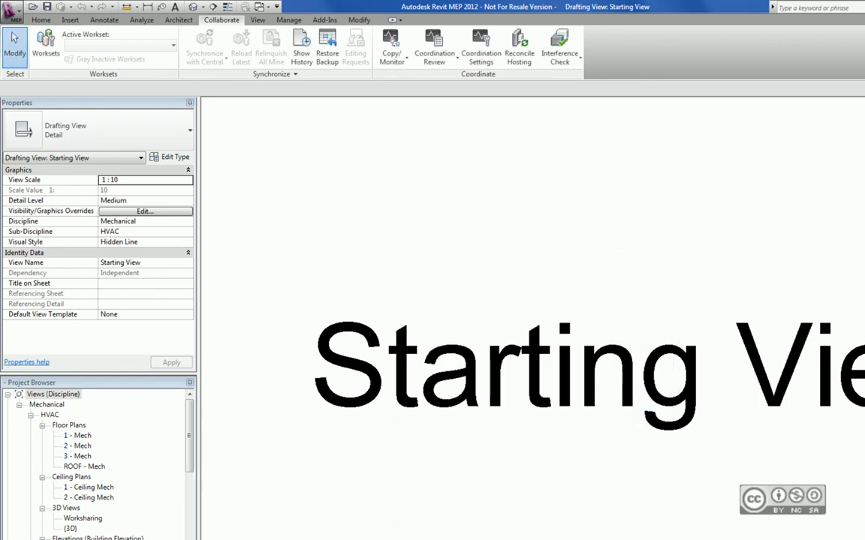
pyautogui.hotkey('ctrl', 'F4')
pyautogui.press('n')
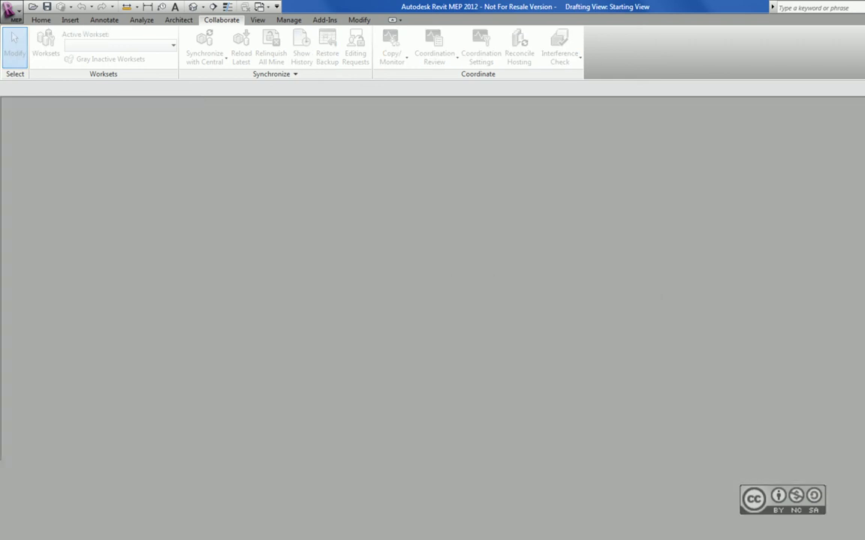